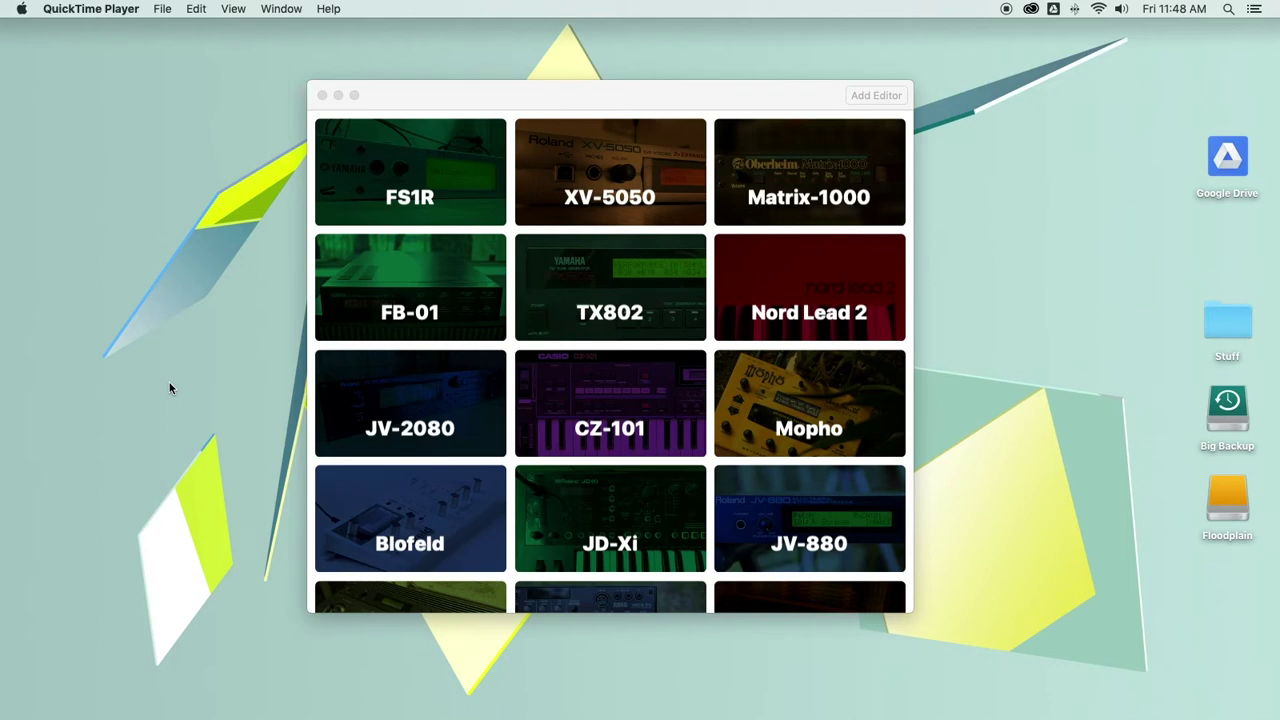
Make the Synth Editors window active, showing the FS1R, XV-5050 and Nord Lead 2 tiles
{"action": "left_click", "coordinate": [430, 94]}
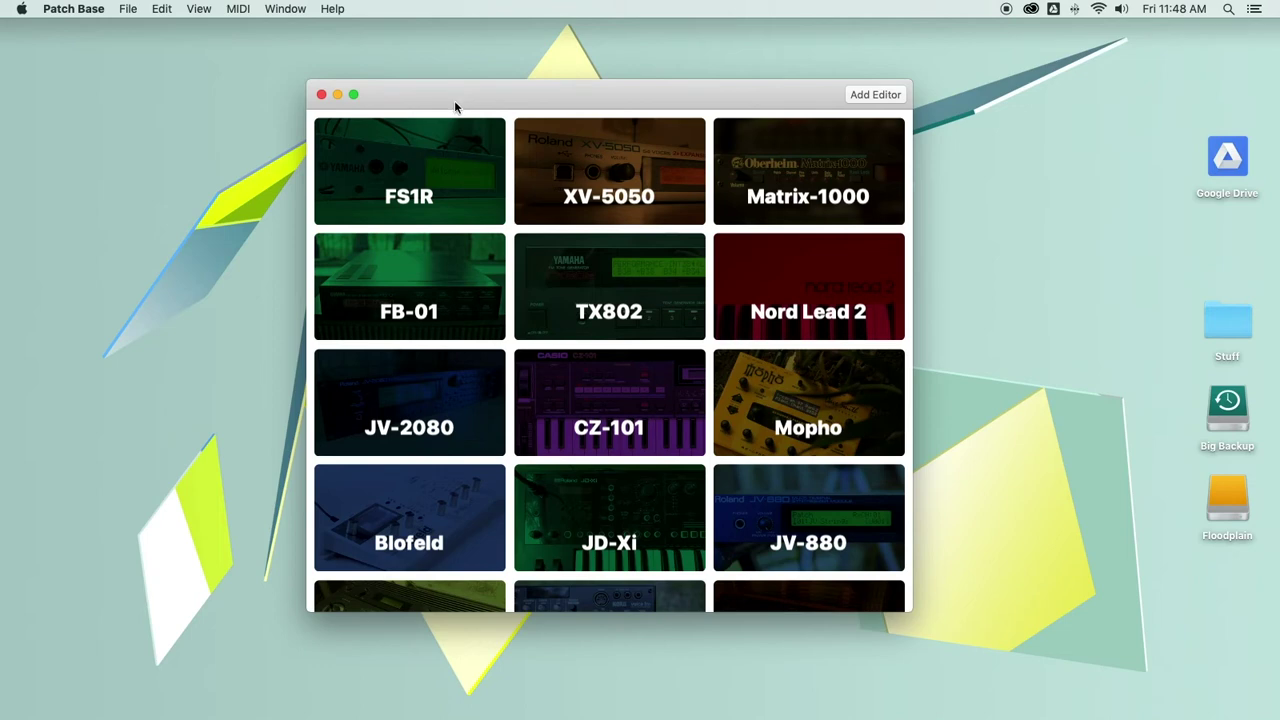
{"action": "left_click", "coordinate": [281, 8]}
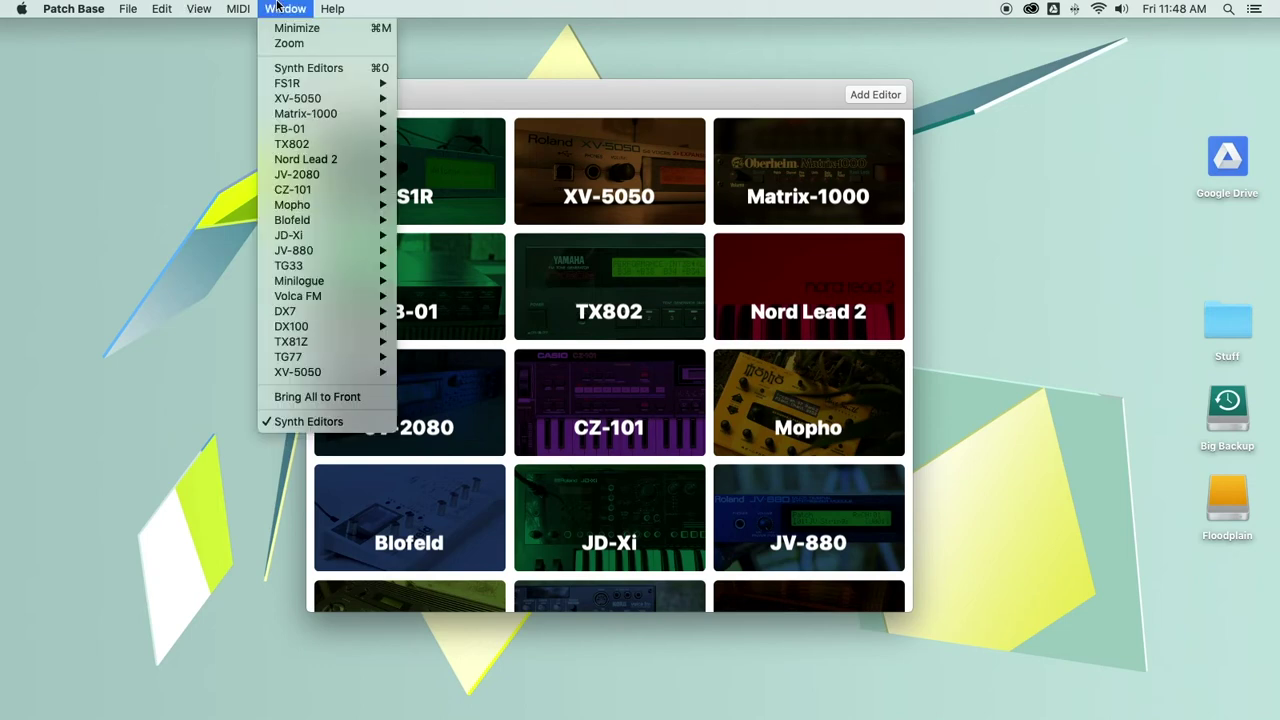
Add a Roland XV-2020 editor, placed as the last tile after TG77
{"action": "left_click", "coordinate": [314, 68]}
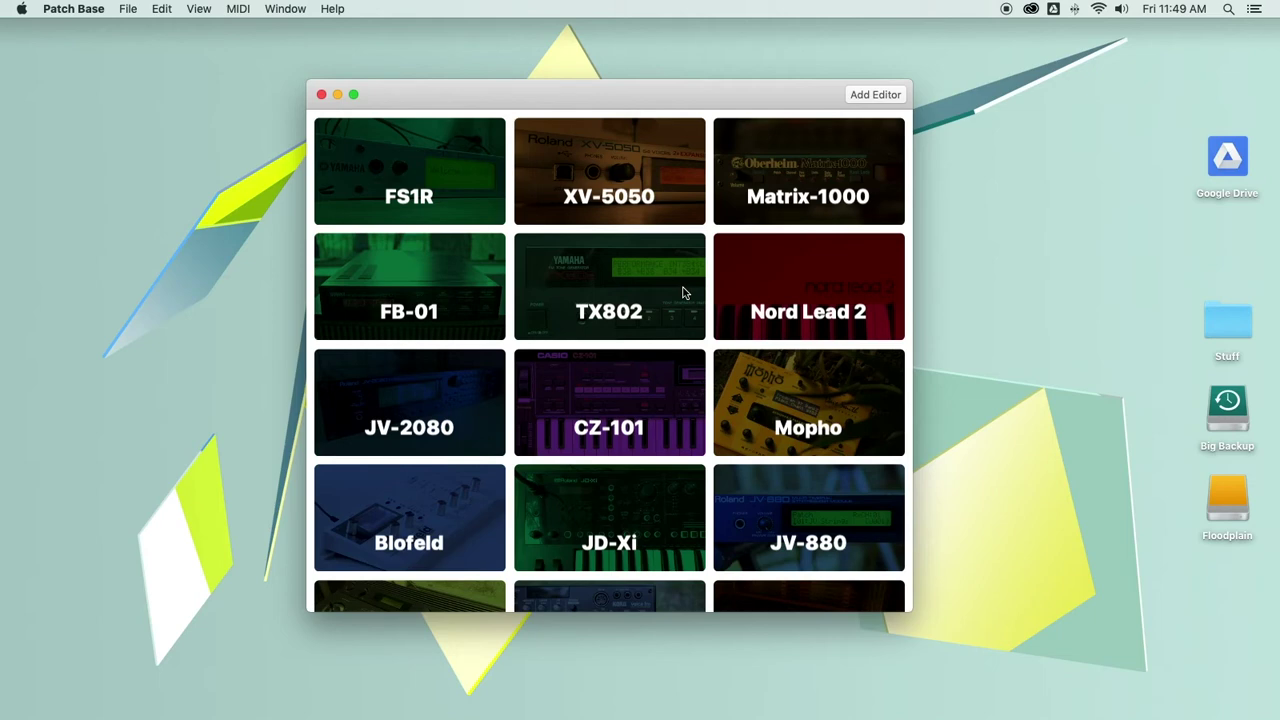
{"action": "left_click", "coordinate": [875, 94]}
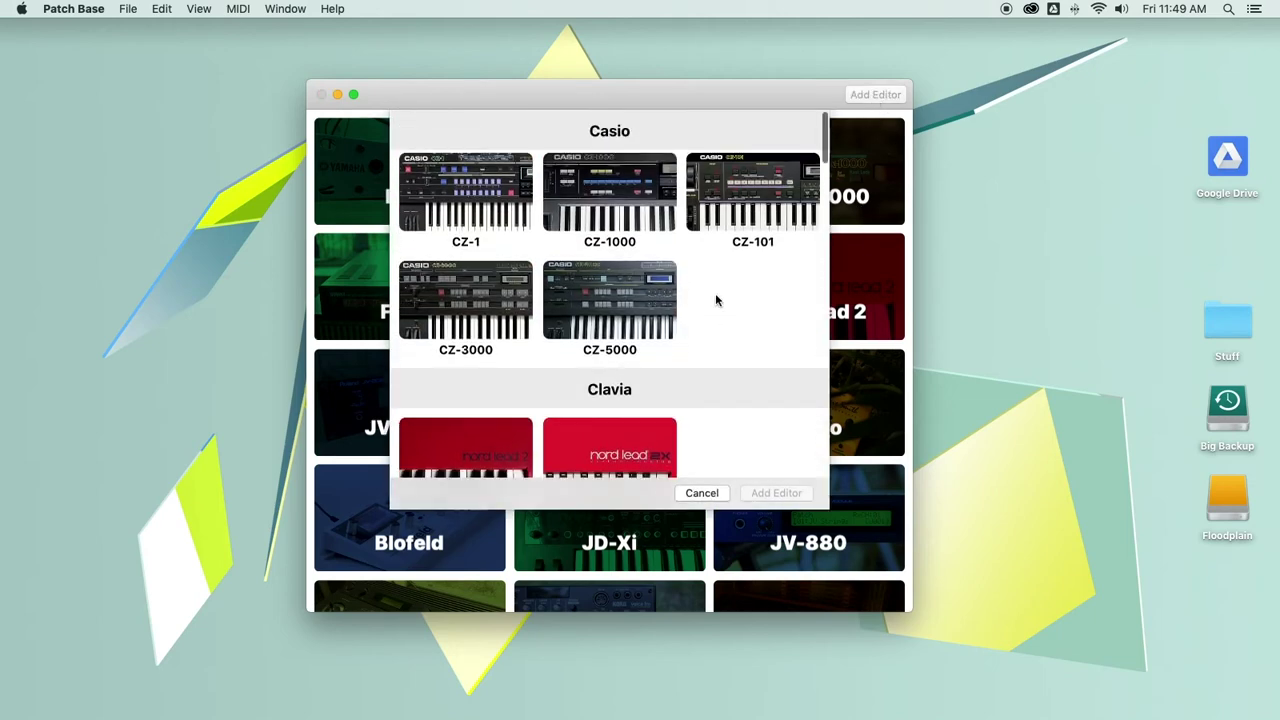
{"action": "scroll", "coordinate": [713, 290], "scroll_direction": "down", "scroll_amount": 10}
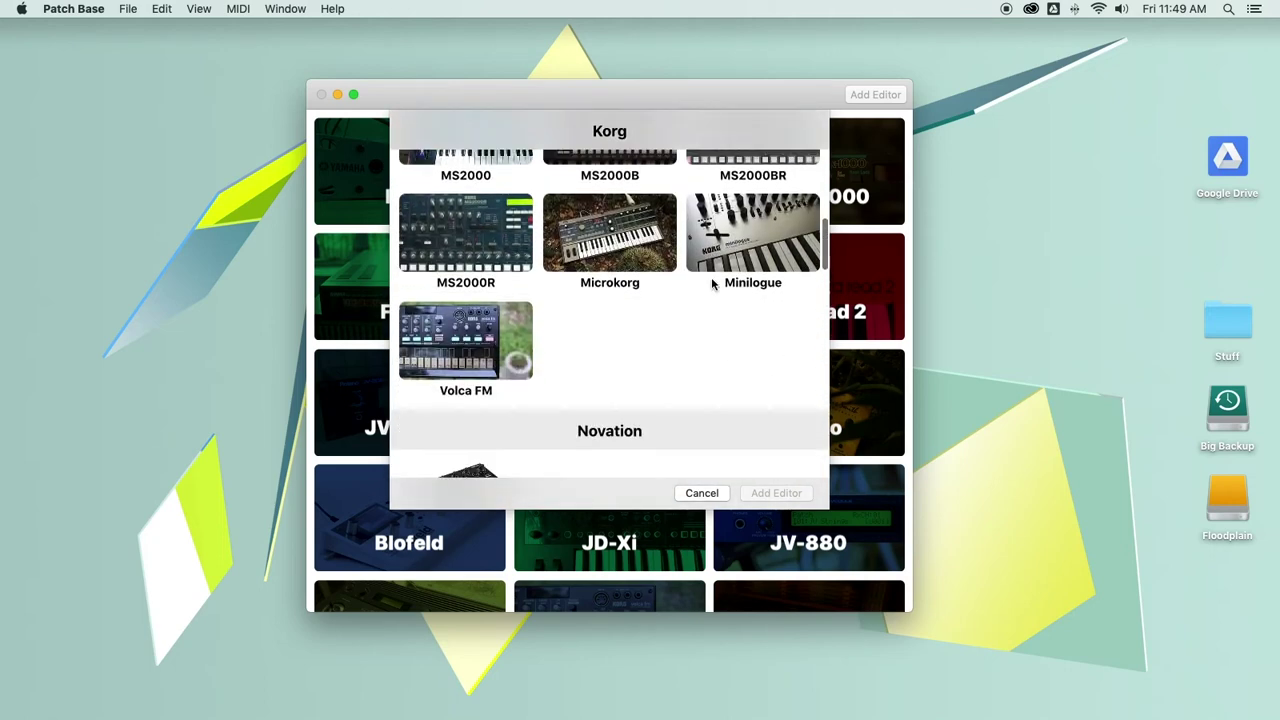
{"action": "scroll", "coordinate": [712, 279], "scroll_direction": "down", "scroll_amount": 10}
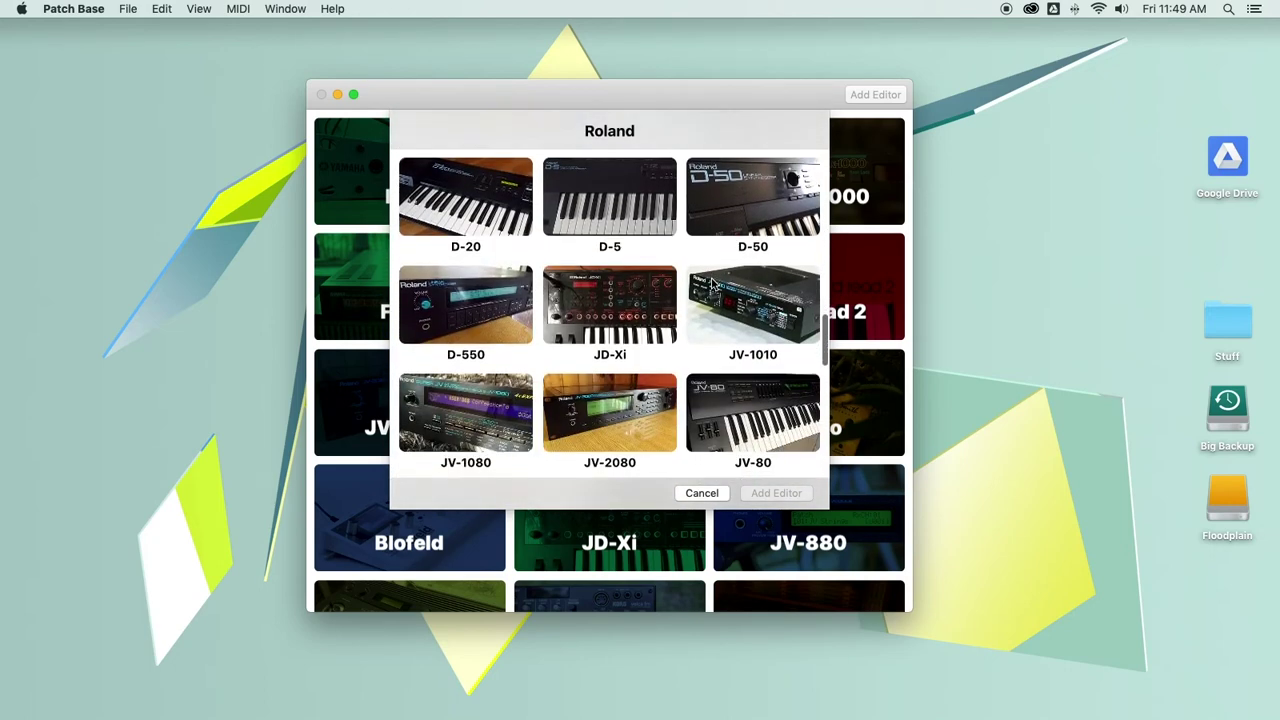
{"action": "scroll", "coordinate": [712, 285], "scroll_direction": "down", "scroll_amount": 10}
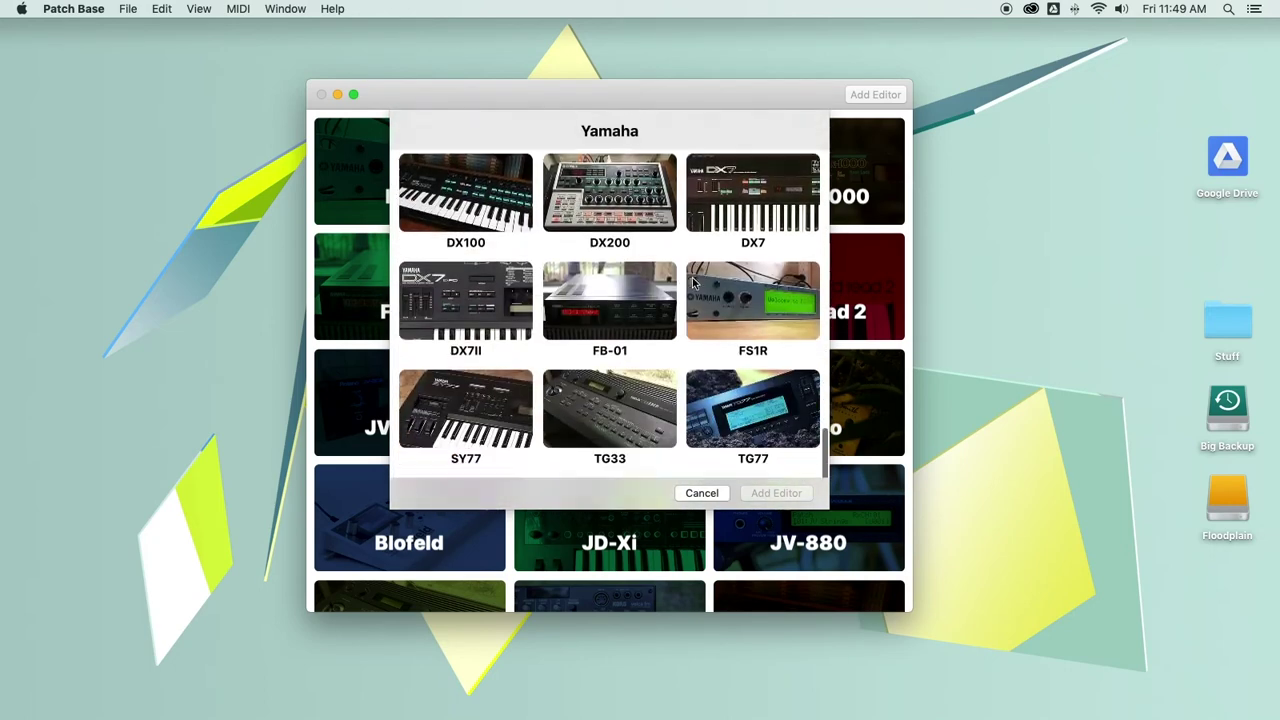
{"action": "scroll", "coordinate": [697, 290], "scroll_direction": "down", "scroll_amount": 5}
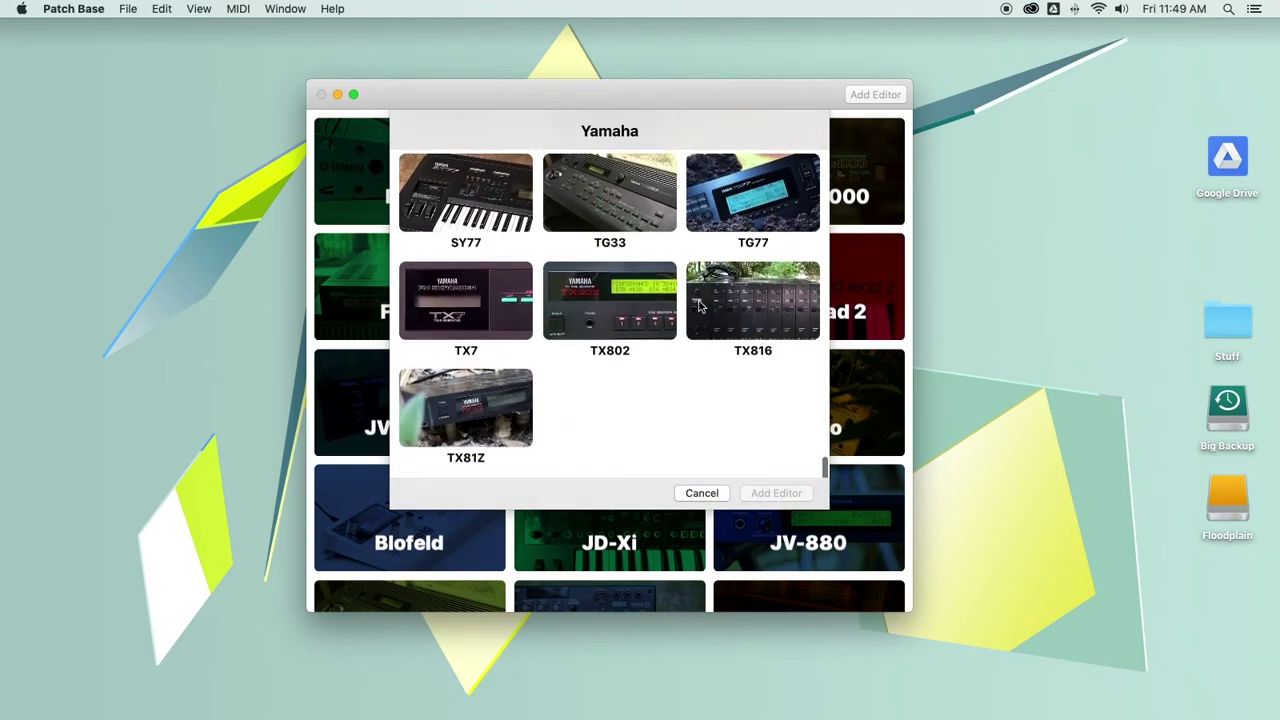
{"action": "scroll", "coordinate": [699, 305], "scroll_direction": "up", "scroll_amount": 10}
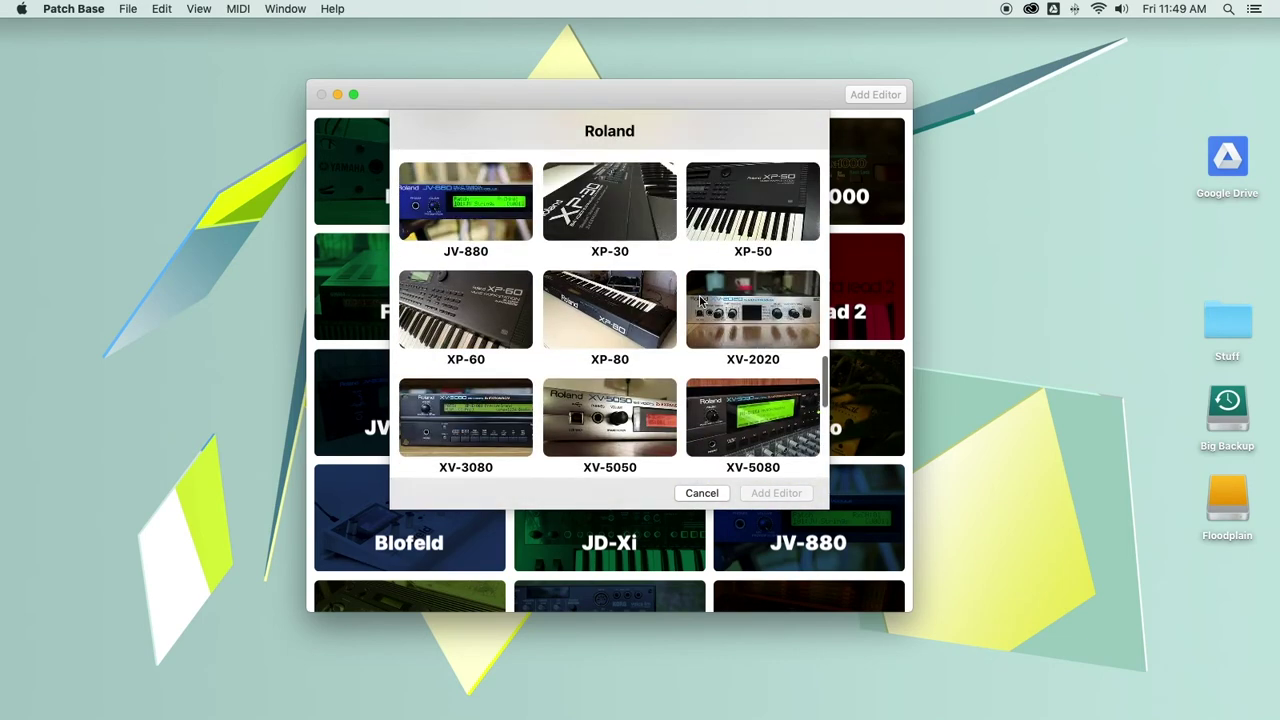
{"action": "left_click", "coordinate": [728, 314]}
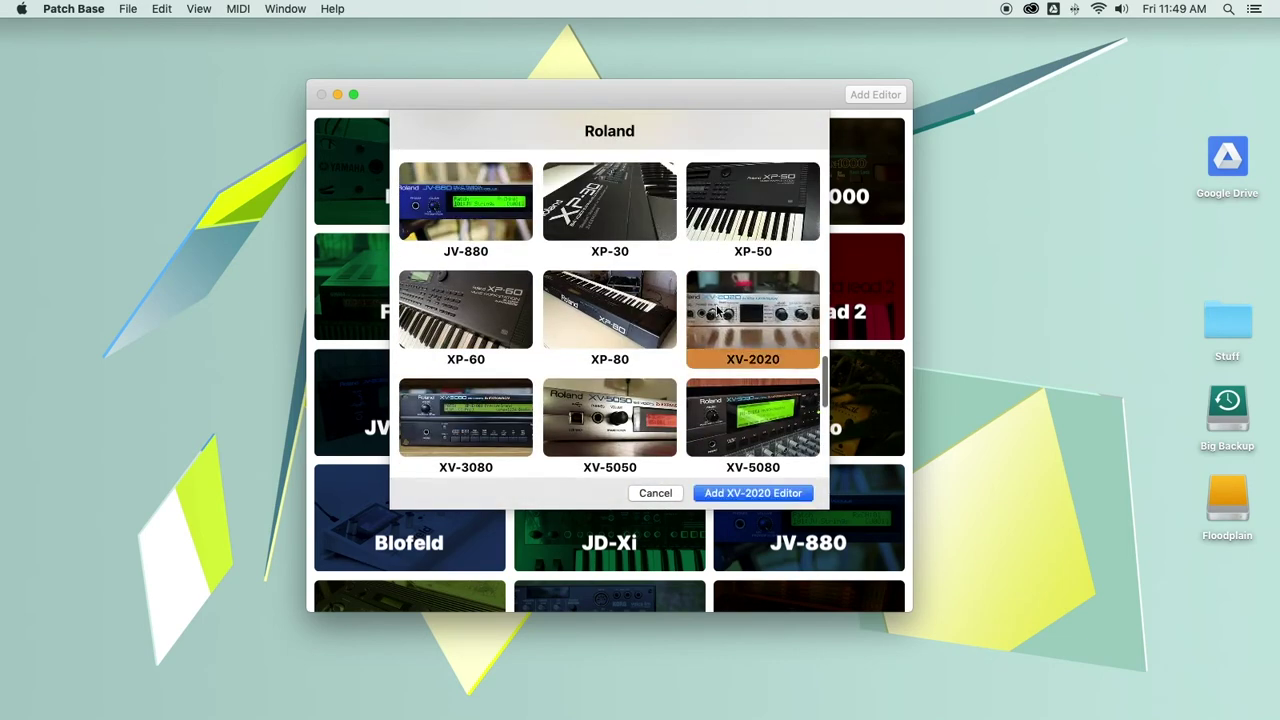
{"action": "left_click", "coordinate": [735, 494]}
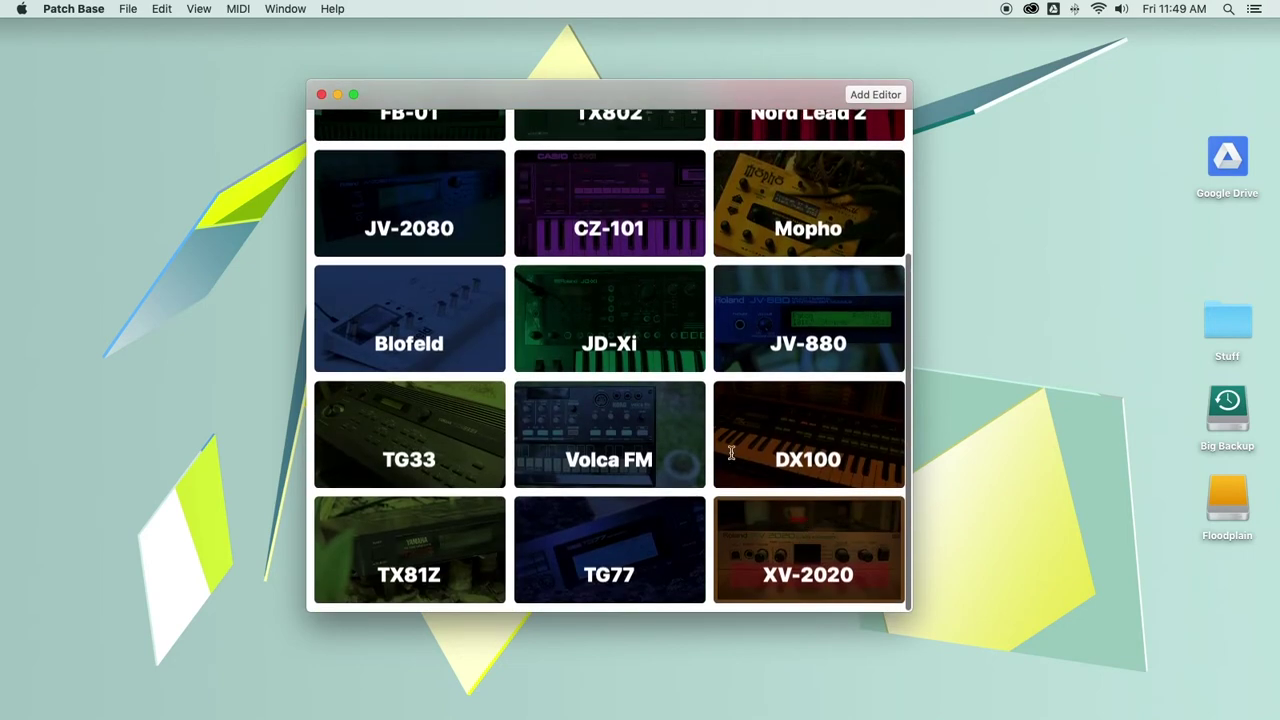
{"action": "scroll", "coordinate": [775, 536], "scroll_direction": "up", "scroll_amount": 5}
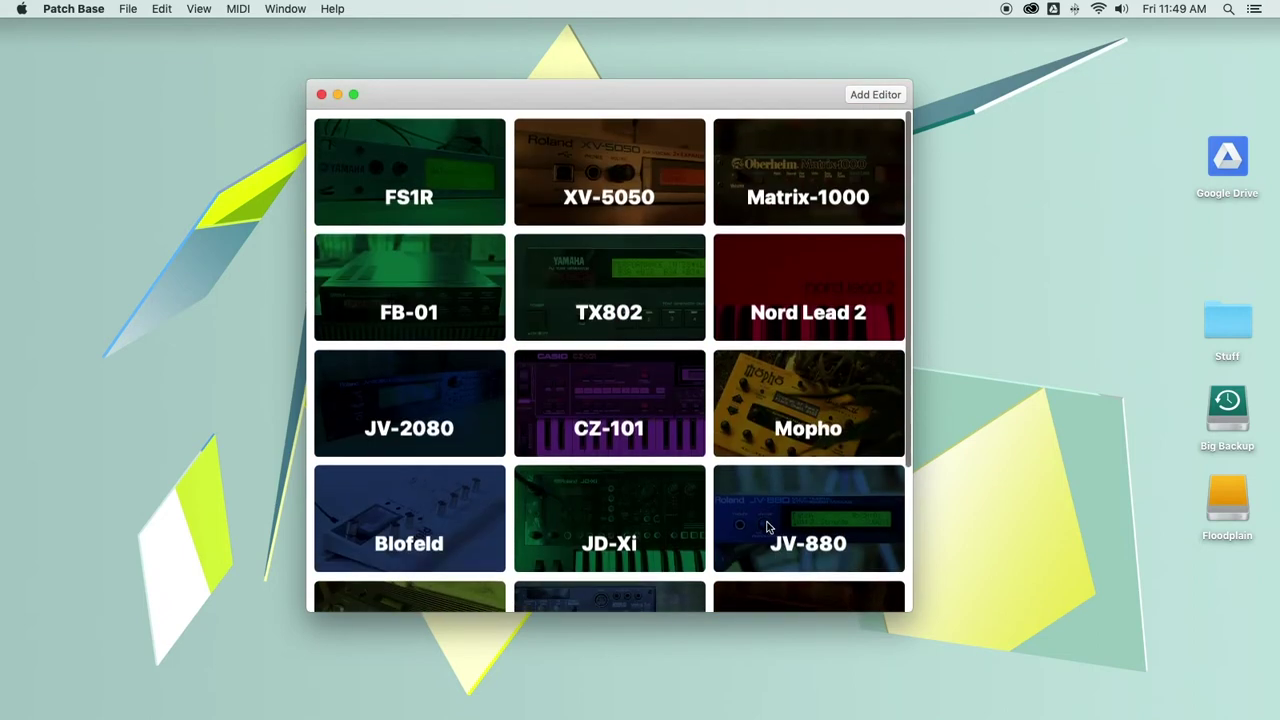
{"action": "scroll", "coordinate": [757, 515], "scroll_direction": "down", "scroll_amount": 3}
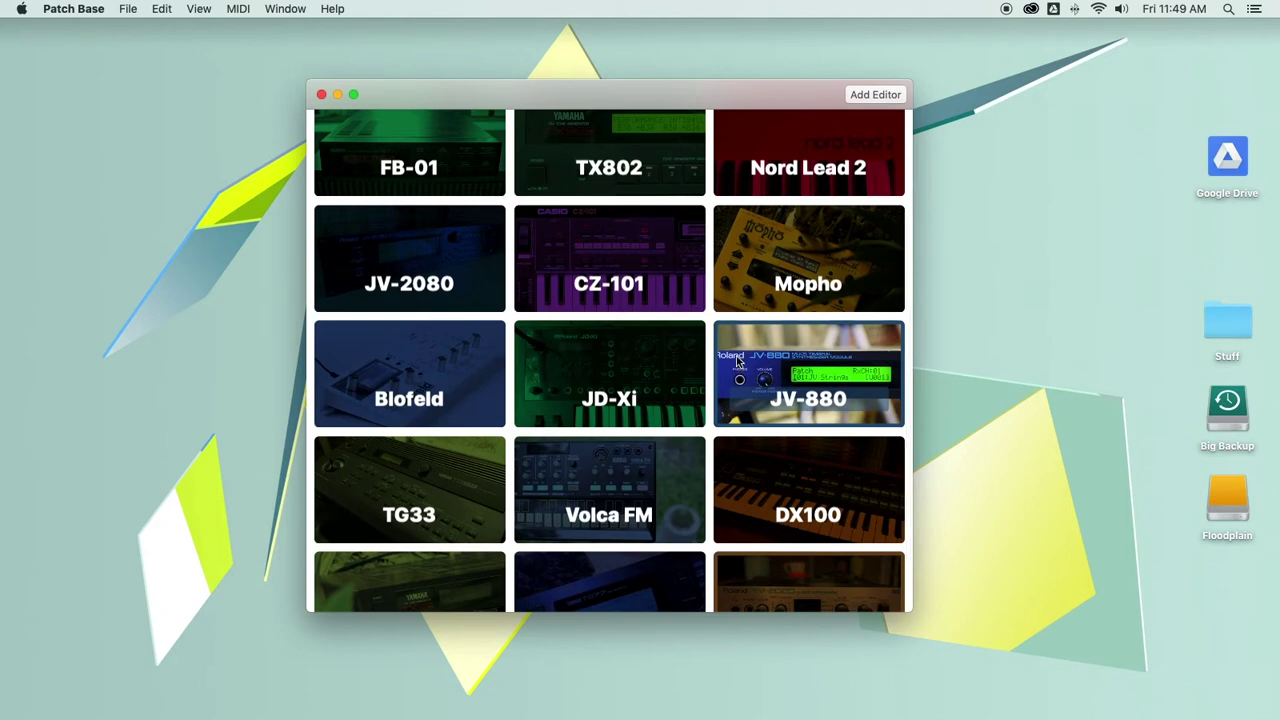
Open the JV-880 editor, browse the Tone 1 and Tone 2 tabs, and fetch the 4: Brass Sect. patch
{"action": "left_click", "coordinate": [790, 345]}
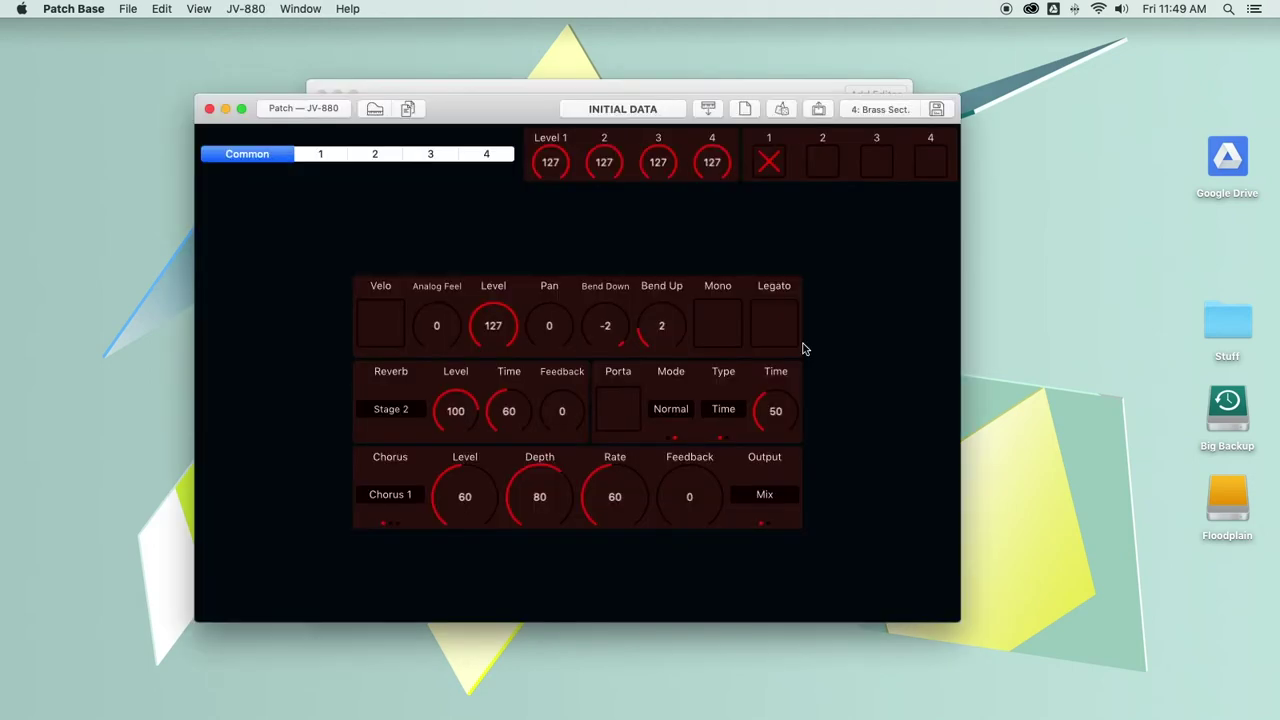
{"action": "left_click_drag", "start_coordinate": [509, 78], "coordinate": [538, 69]}
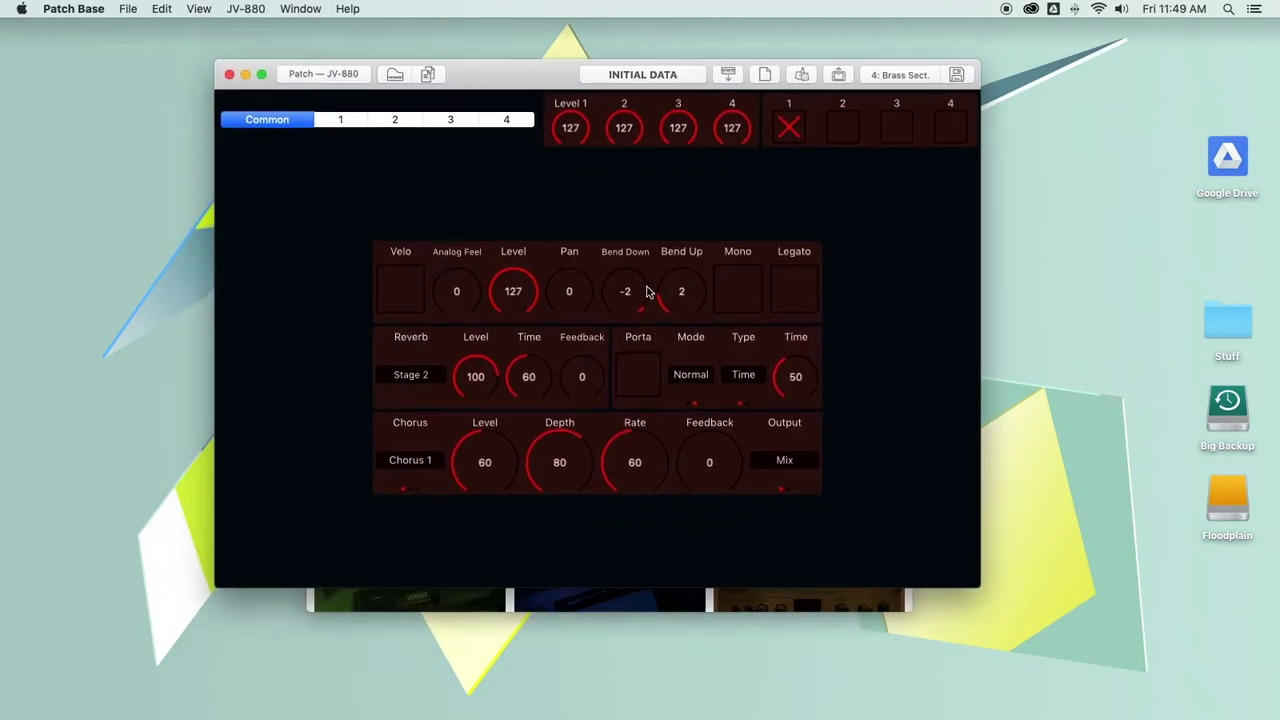
{"action": "left_click", "coordinate": [340, 119]}
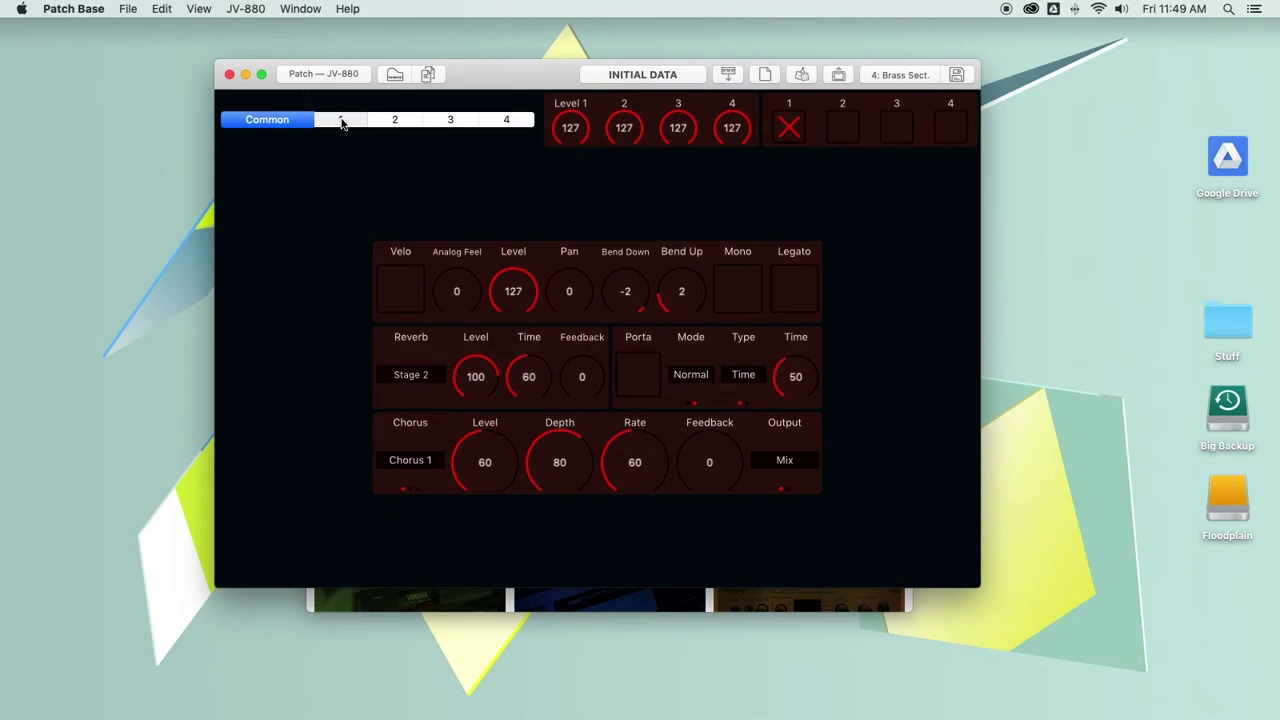
{"action": "left_click", "coordinate": [404, 125]}
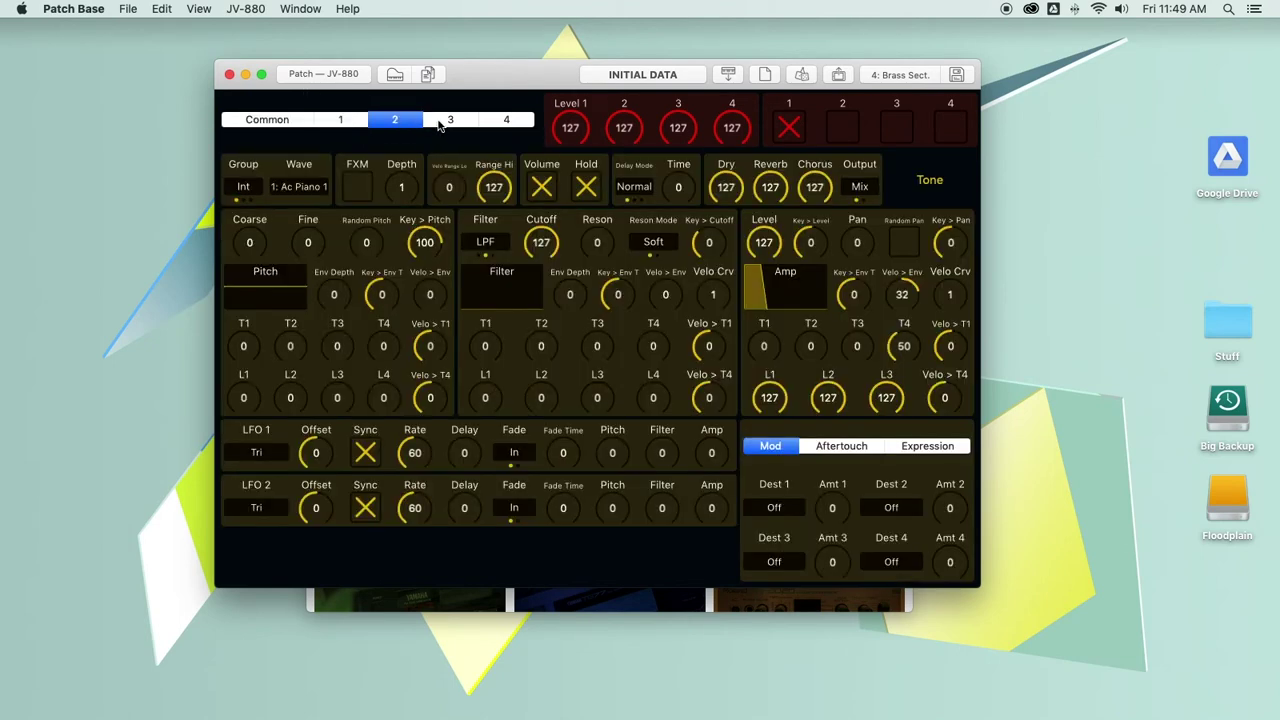
{"action": "left_click", "coordinate": [340, 121]}
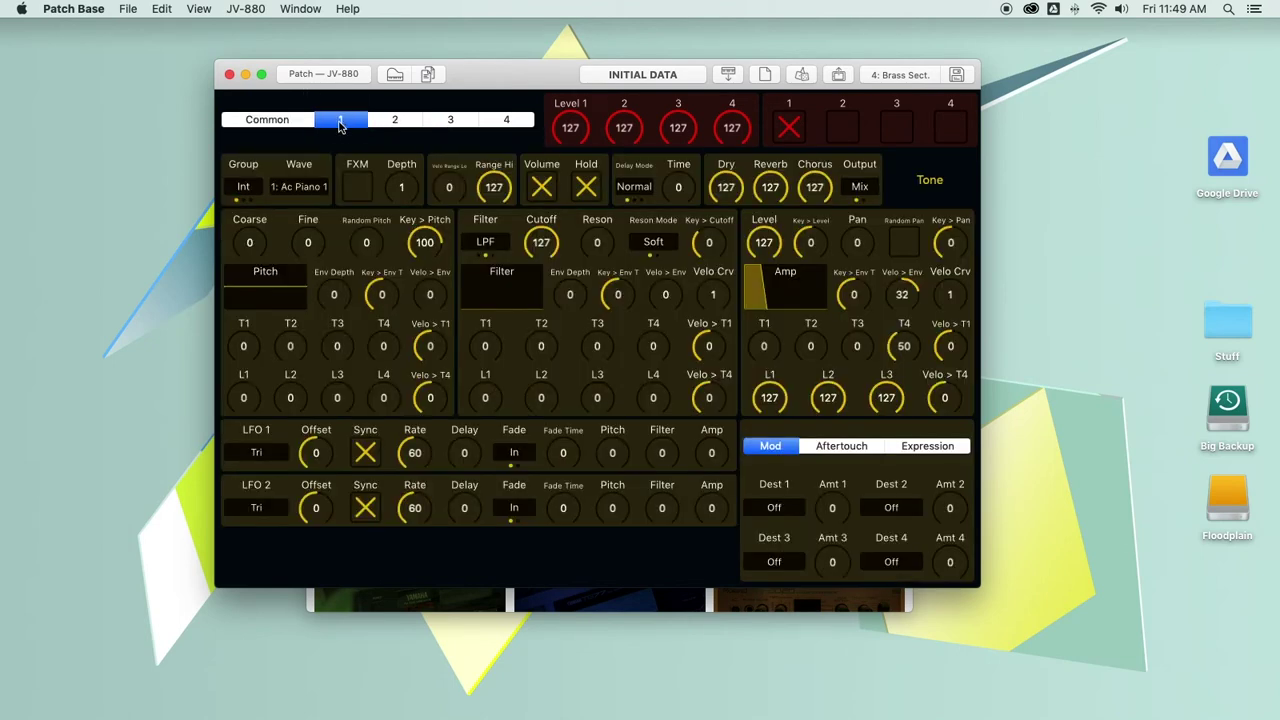
{"action": "left_click", "coordinate": [280, 125]}
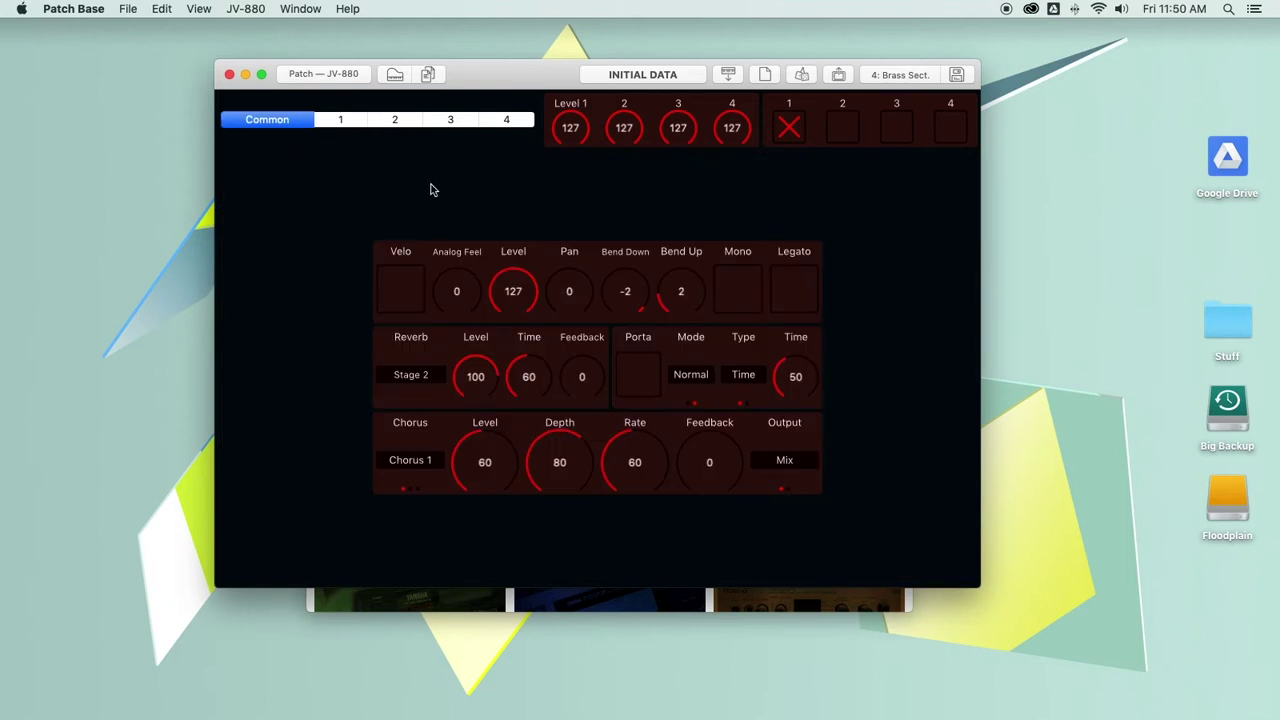
{"action": "left_click", "coordinate": [727, 78]}
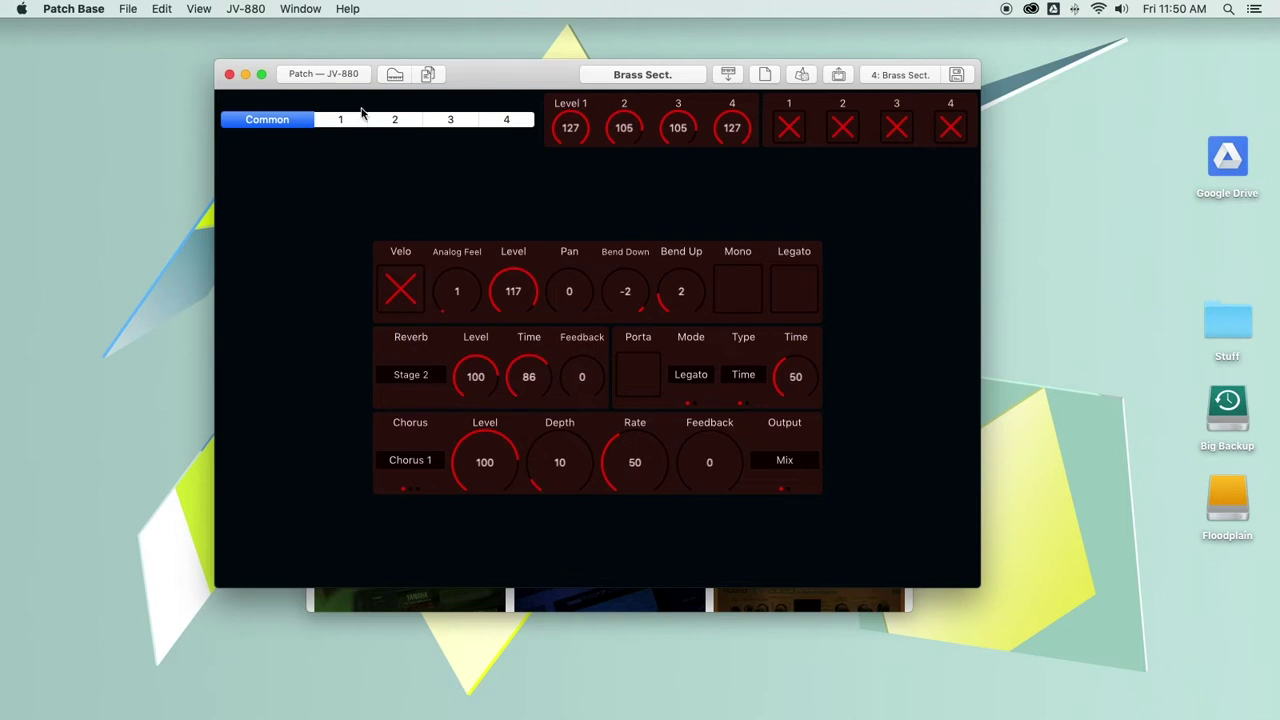
{"action": "left_click", "coordinate": [392, 80]}
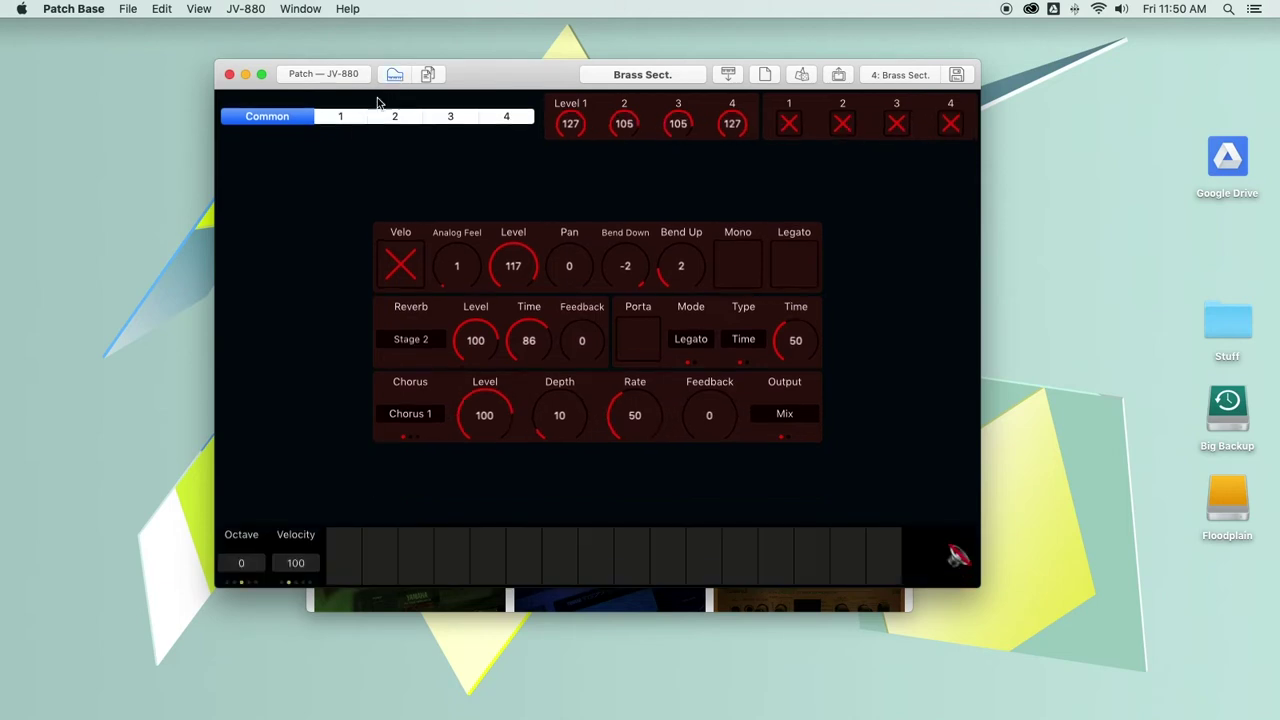
Play several notes on the on-screen keyboard to audition Brass Sect
{"action": "left_click", "coordinate": [597, 560]}
{"action": "left_click", "coordinate": [818, 560]}
{"action": "left_click", "coordinate": [596, 561]}
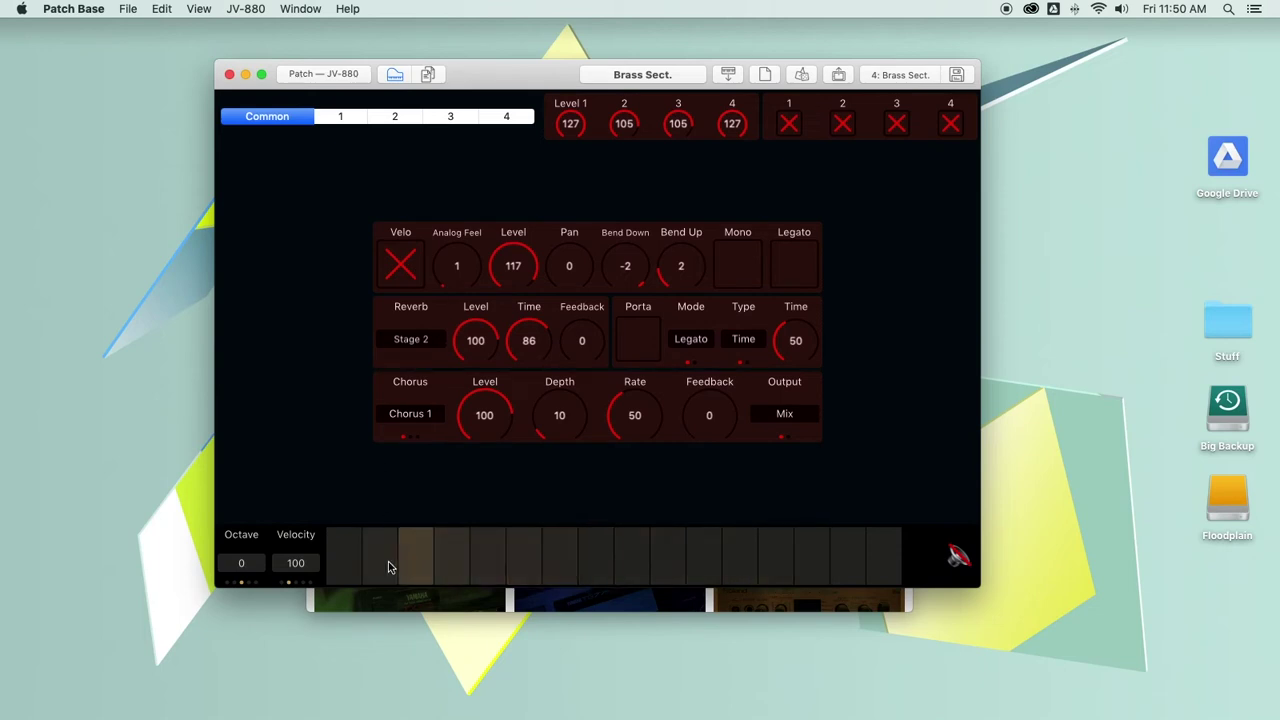
{"action": "left_click", "coordinate": [390, 565]}
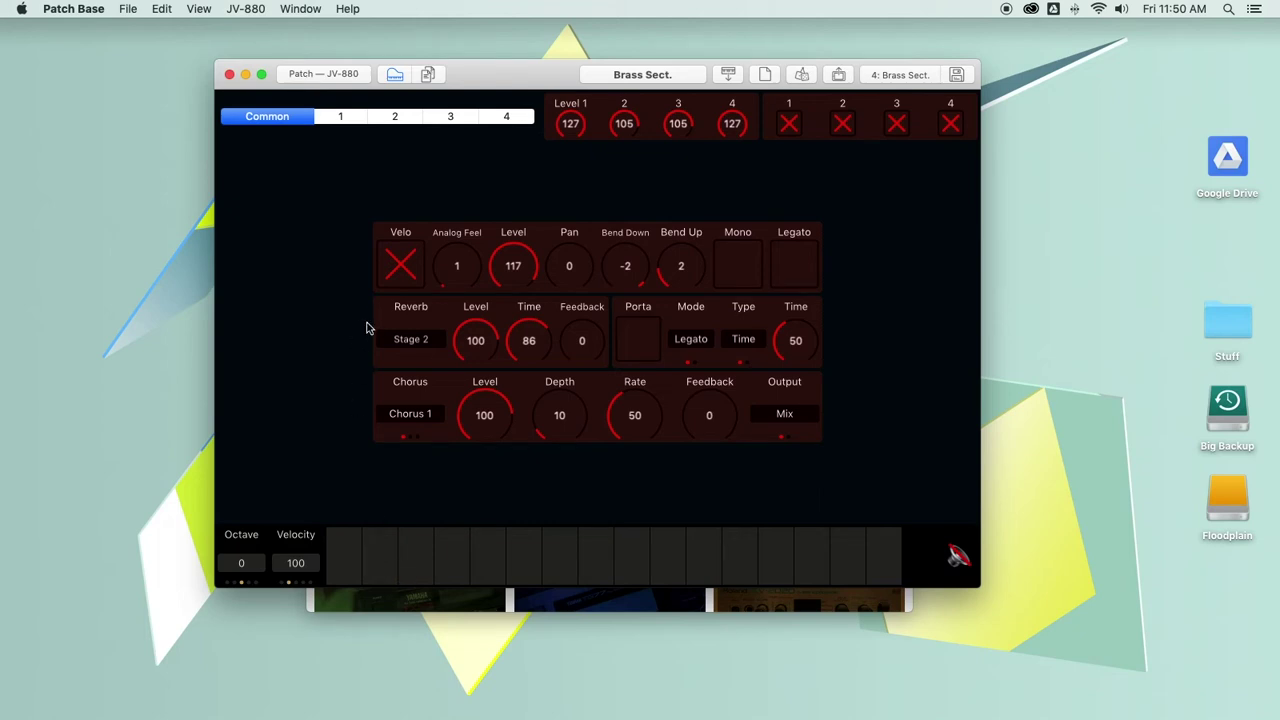
Load the saved Pyow Pan patch from the Patches sidebar and audition its Tone 1 settings
{"action": "left_click", "coordinate": [428, 76]}
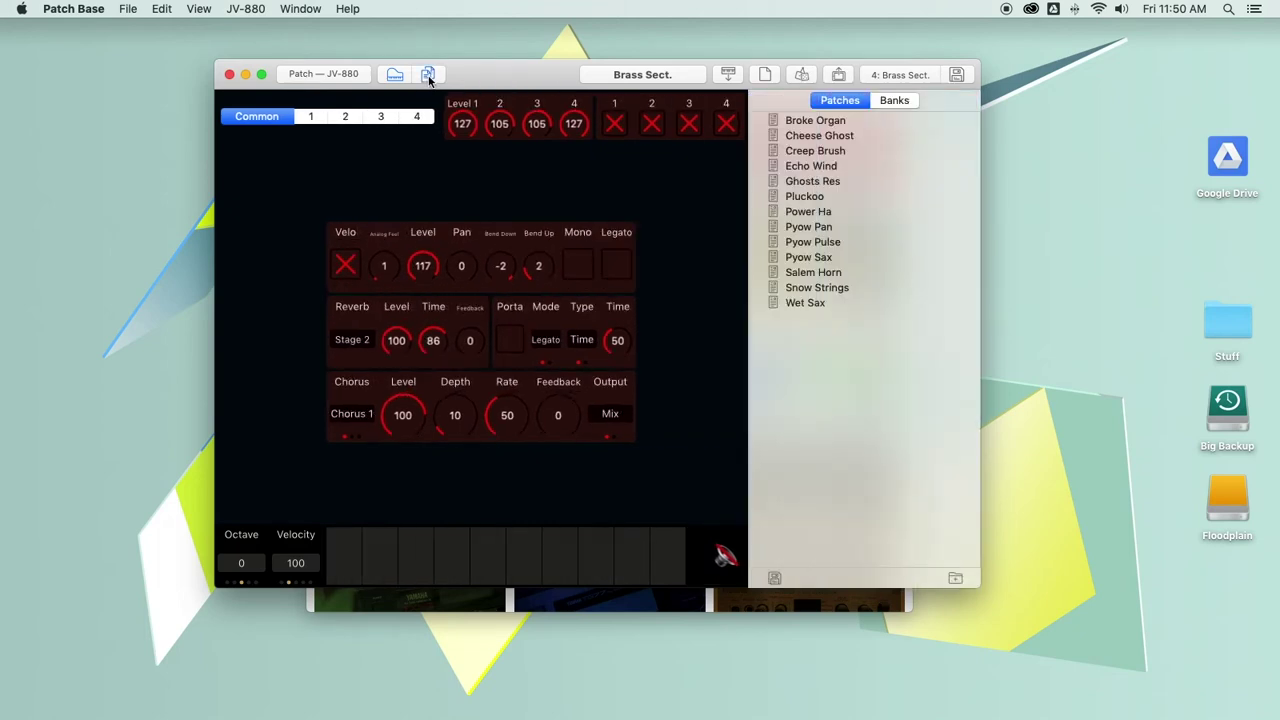
{"action": "left_click_drag", "start_coordinate": [746, 196], "coordinate": [822, 199]}
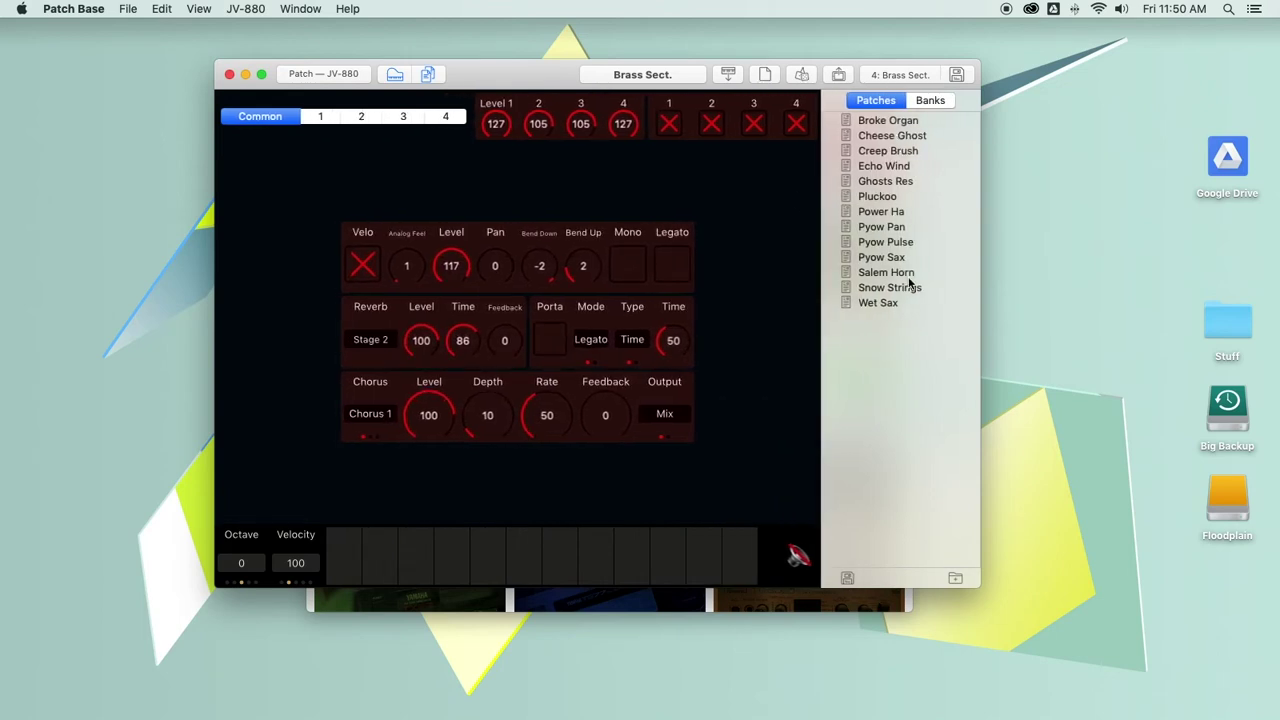
{"action": "left_click", "coordinate": [884, 227]}
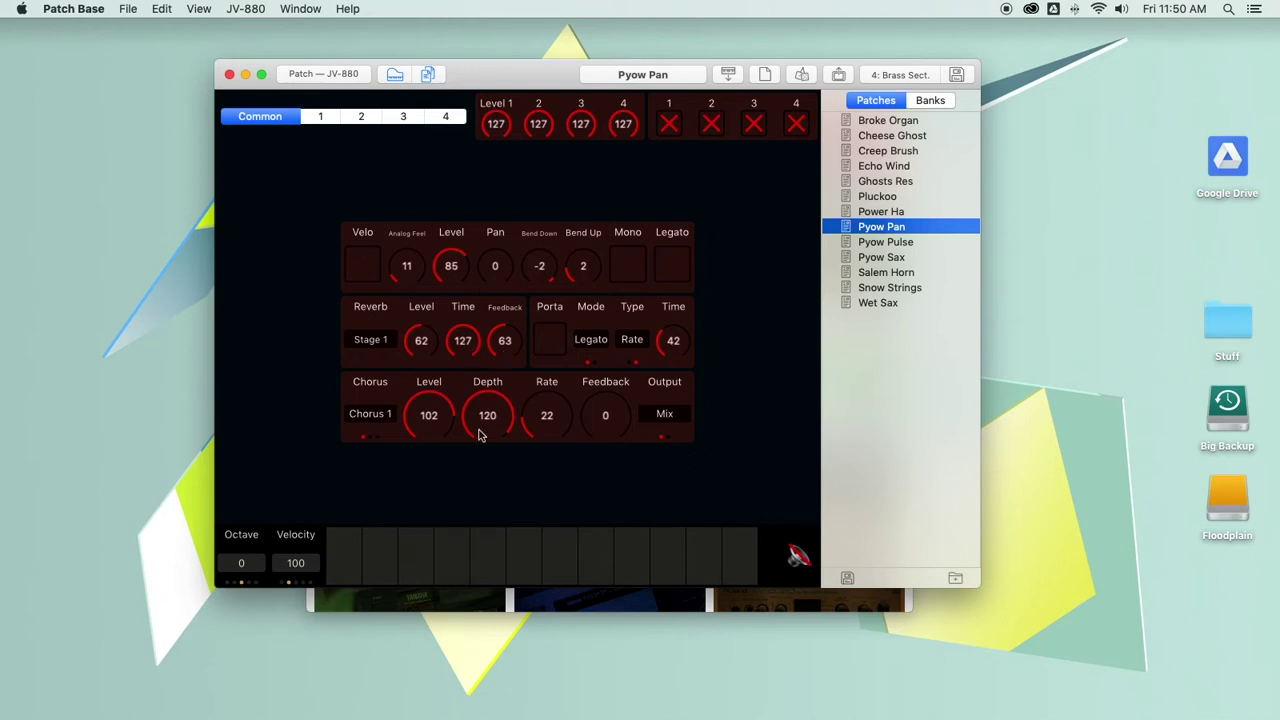
{"action": "left_click", "coordinate": [316, 116]}
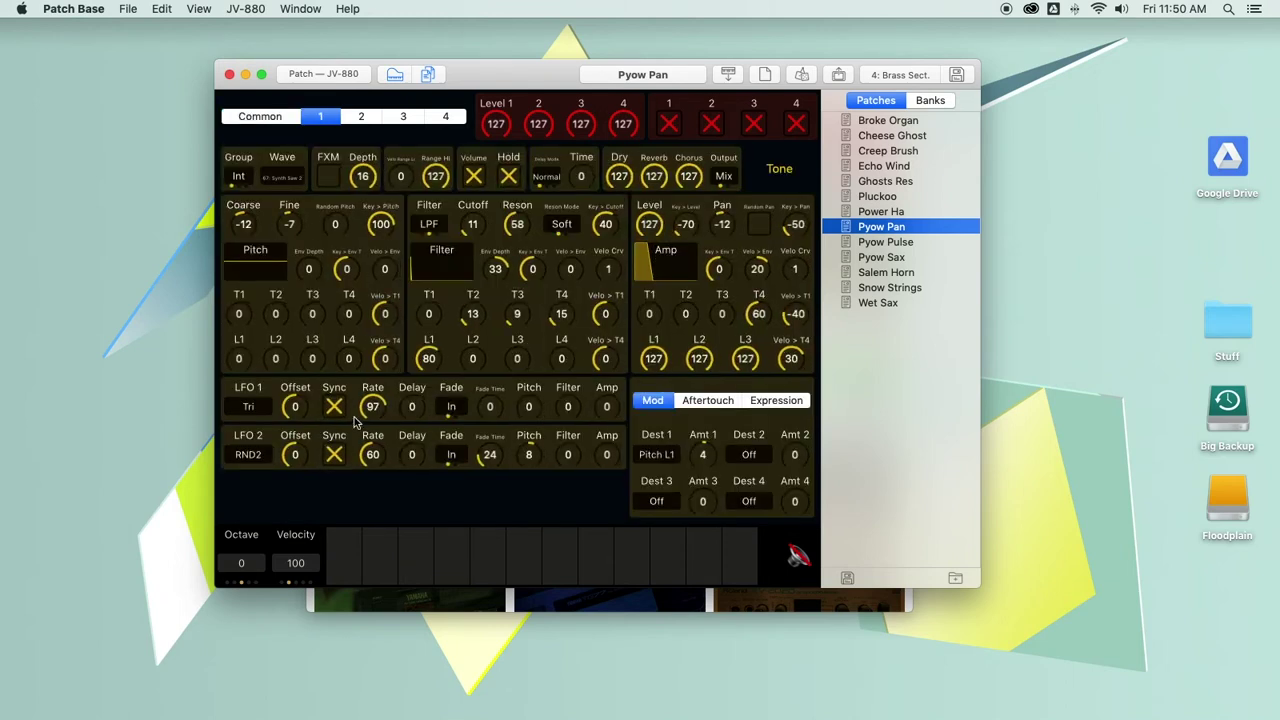
{"action": "left_click", "coordinate": [415, 555]}
{"action": "left_click", "coordinate": [630, 552]}
{"action": "left_click", "coordinate": [672, 550]}
{"action": "left_click", "coordinate": [443, 565]}
Set Tone 1's Filter Env Depth to 12
{"action": "left_click_drag", "start_coordinate": [494, 276], "coordinate": [494, 302]}
{"action": "double_click", "coordinate": [495, 268]}
{"action": "type", "text": "12"}
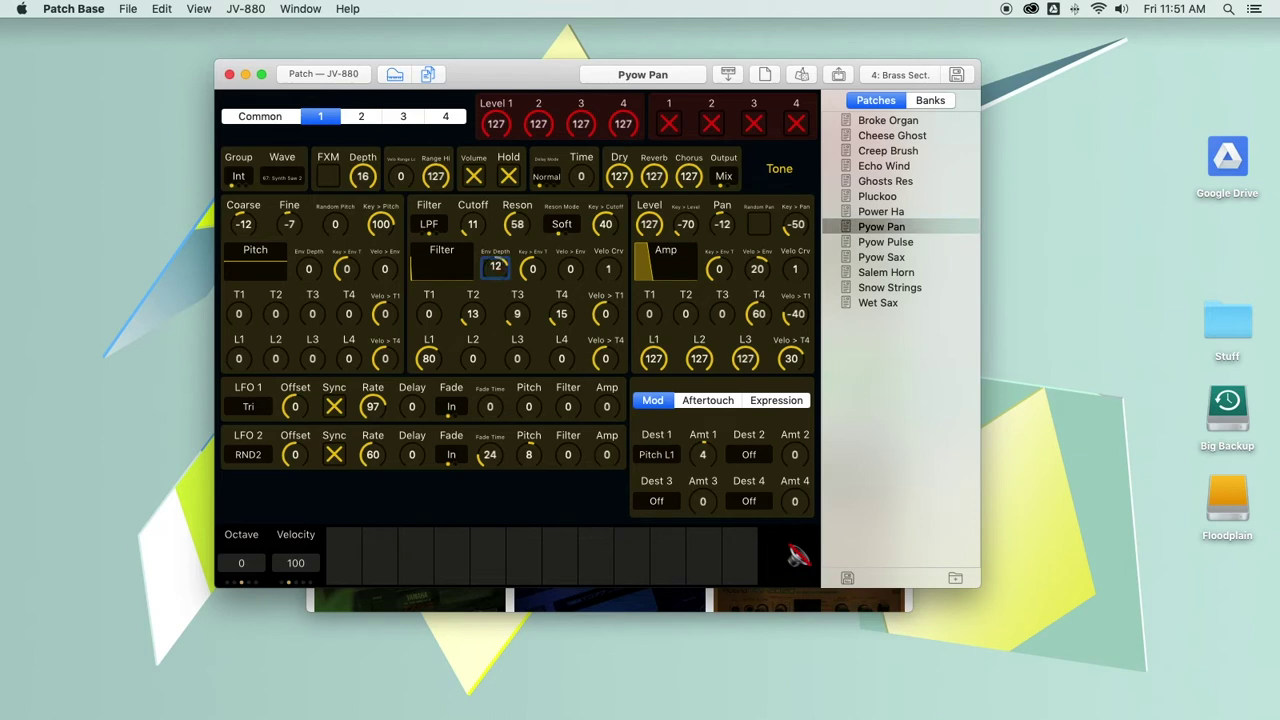
{"action": "key", "text": "Return"}
Copy the amp envelope into the filter envelope (times 0,0,0,60; levels 127,127,127,0)
{"action": "right_click", "coordinate": [669, 266]}
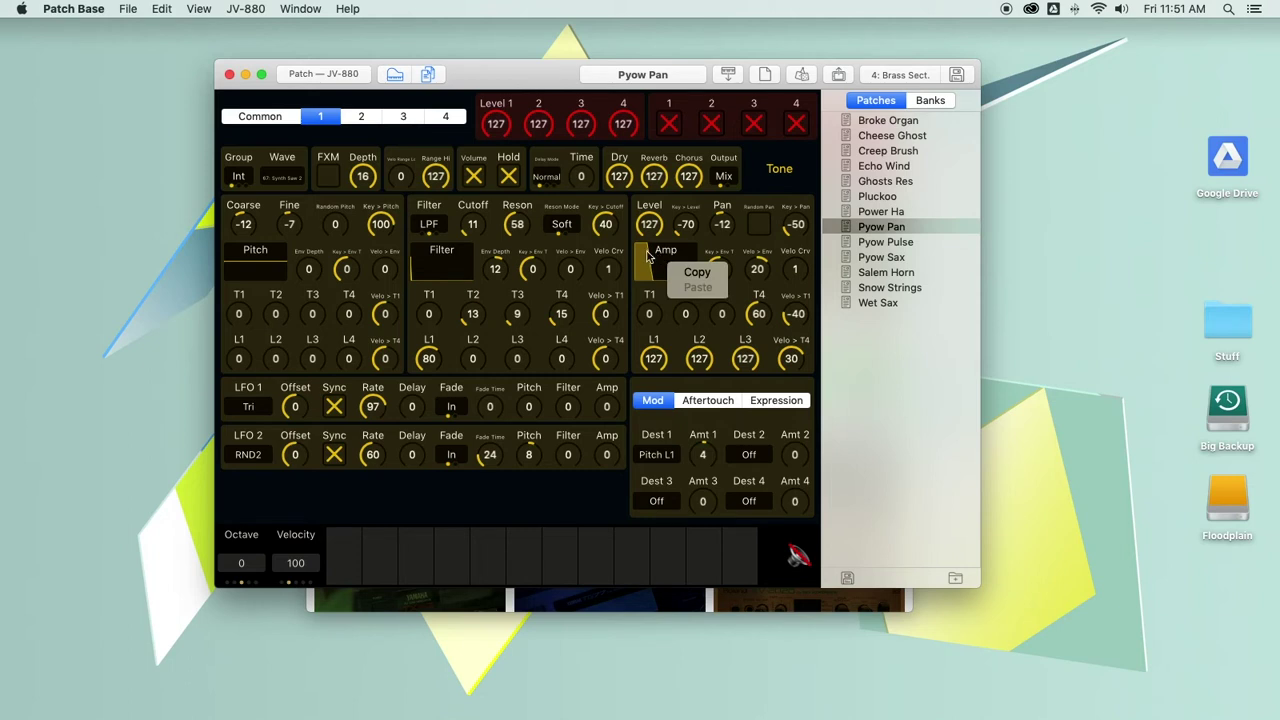
{"action": "left_click", "coordinate": [697, 272]}
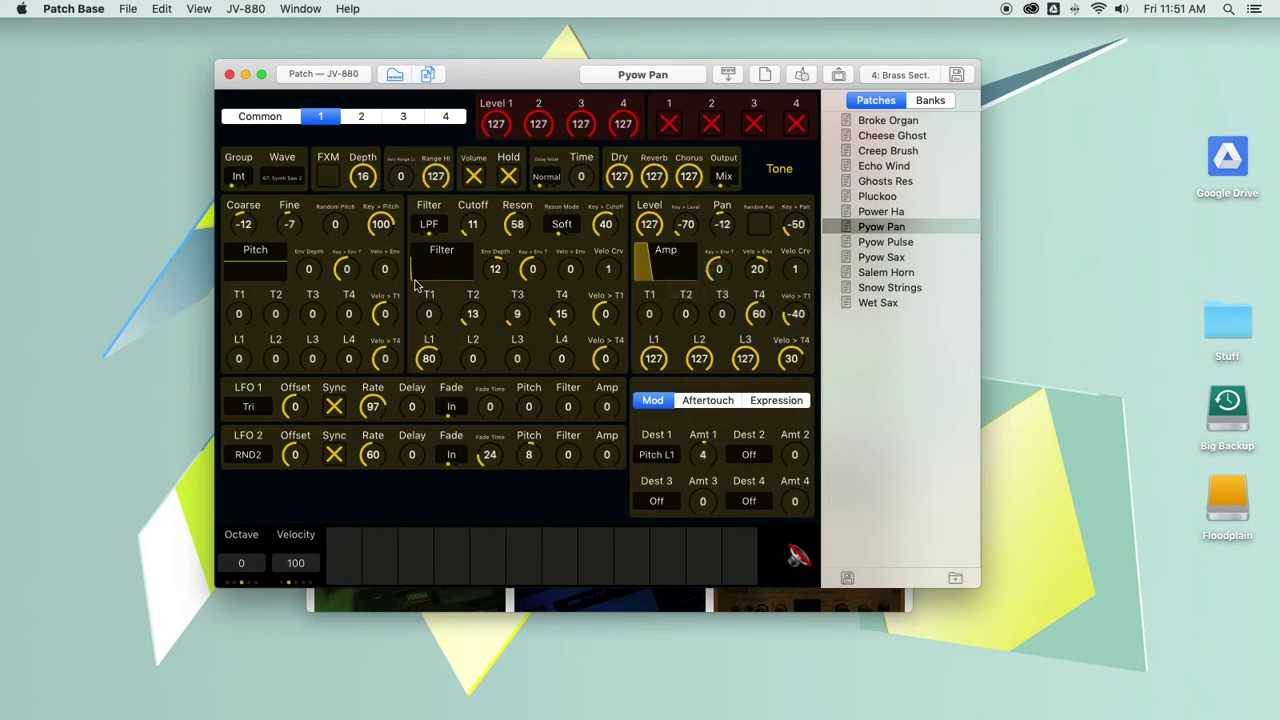
{"action": "right_click", "coordinate": [446, 264]}
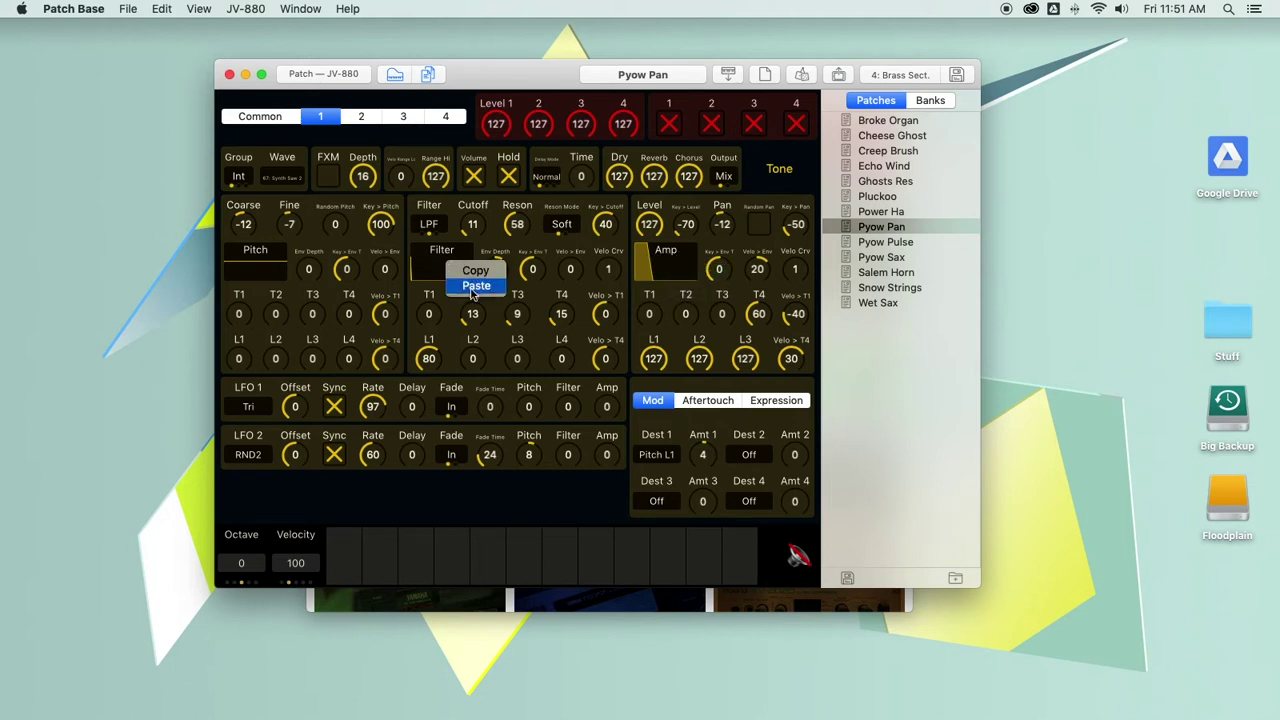
{"action": "left_click", "coordinate": [476, 286]}
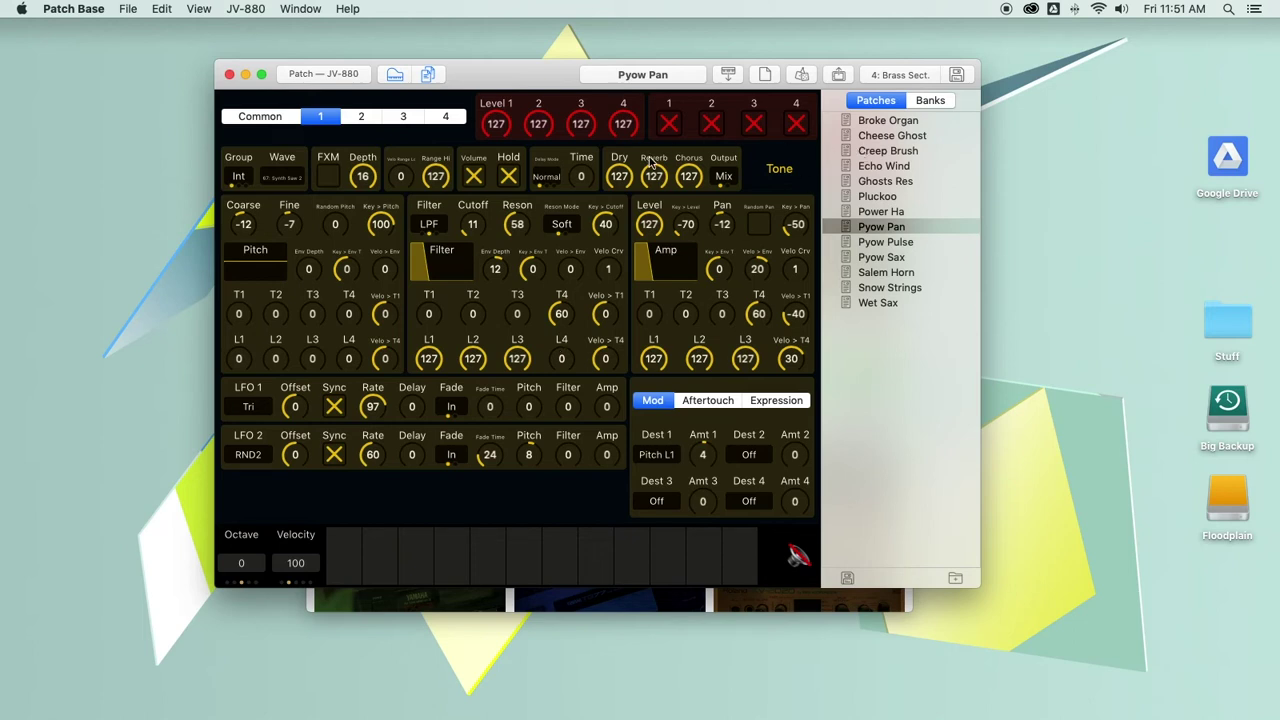
{"action": "left_click", "coordinate": [631, 75]}
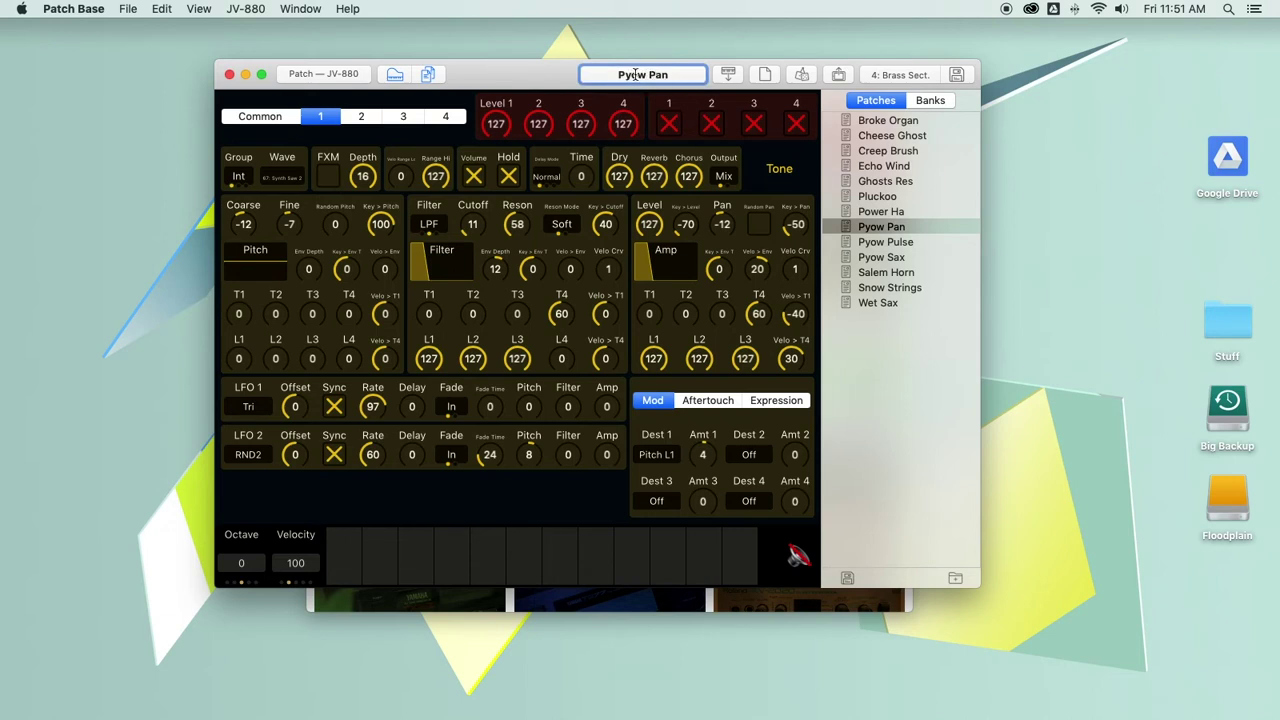
Rename the patch to 'Some Sound' and save it to the patch list
{"action": "left_click", "coordinate": [640, 75]}
{"action": "type", "text": "Some Sound"}
{"action": "key", "text": "Return"}
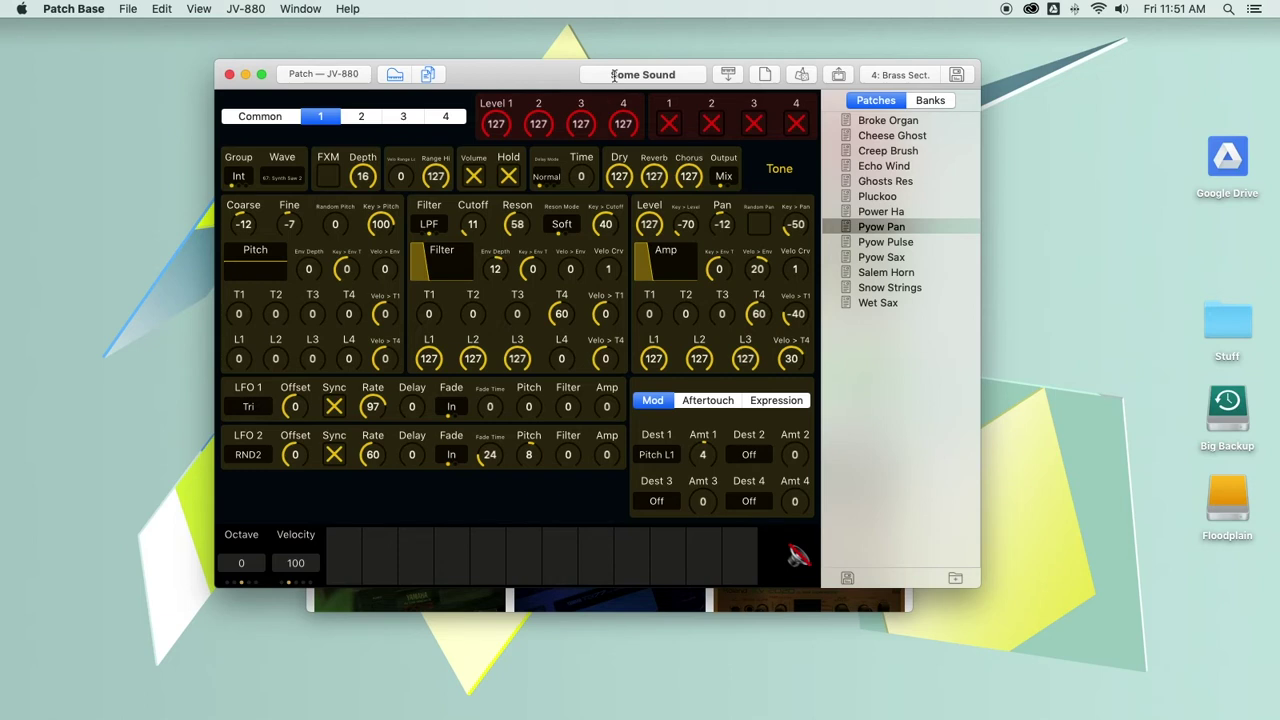
{"action": "left_click", "coordinate": [849, 582]}
Create a 'New Sounds' folder and move Some Sound into it
{"action": "left_click", "coordinate": [886, 305]}
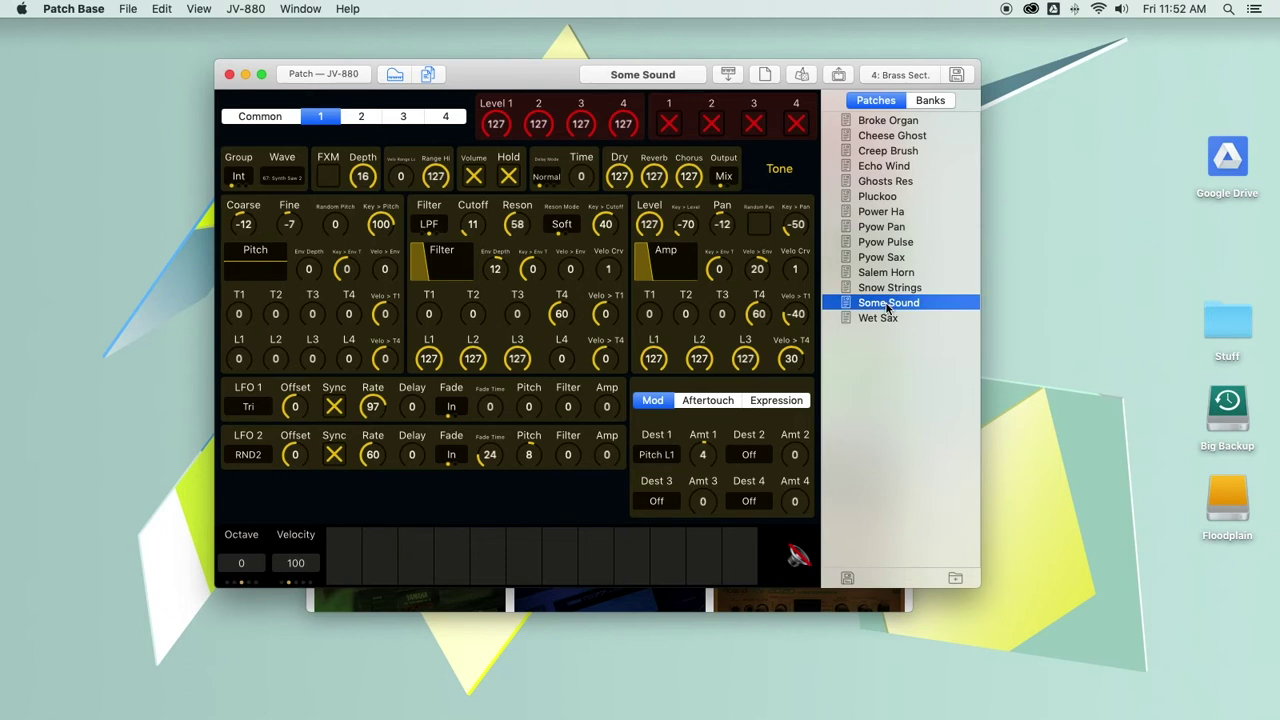
{"action": "left_click", "coordinate": [955, 581]}
{"action": "left_click", "coordinate": [883, 336]}
{"action": "left_click", "coordinate": [883, 334]}
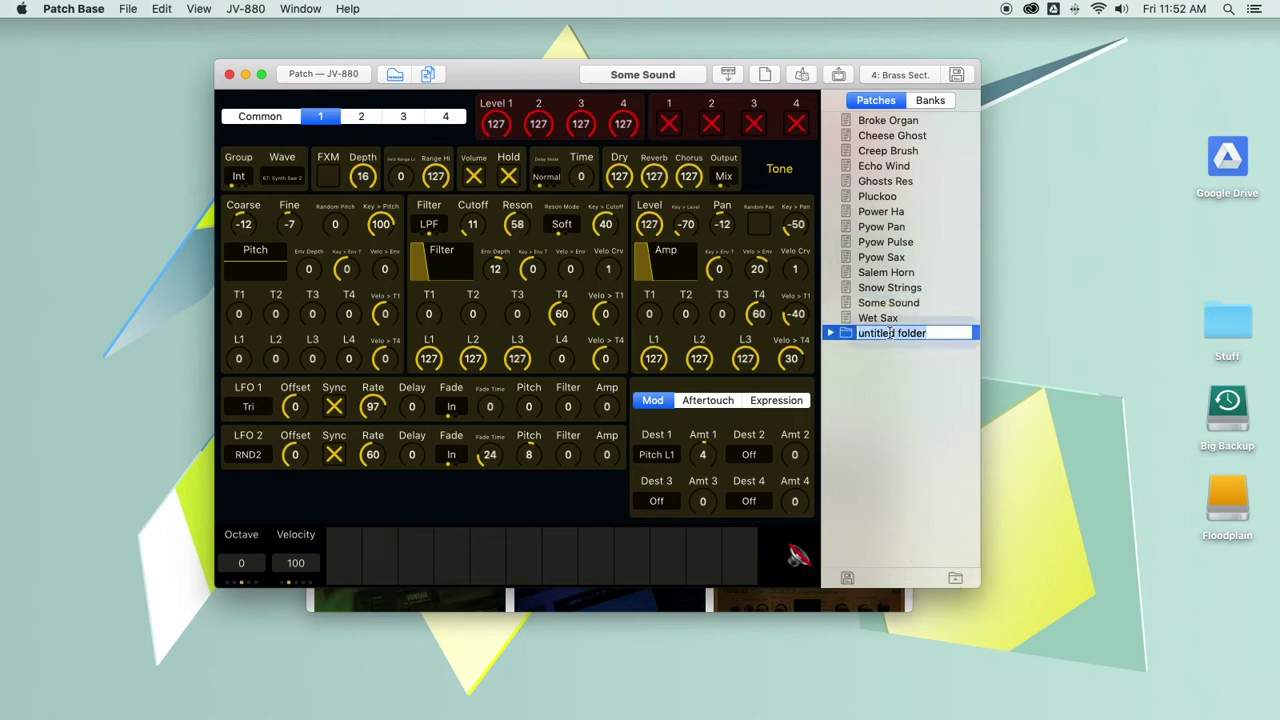
{"action": "type", "text": "New Sounds"}
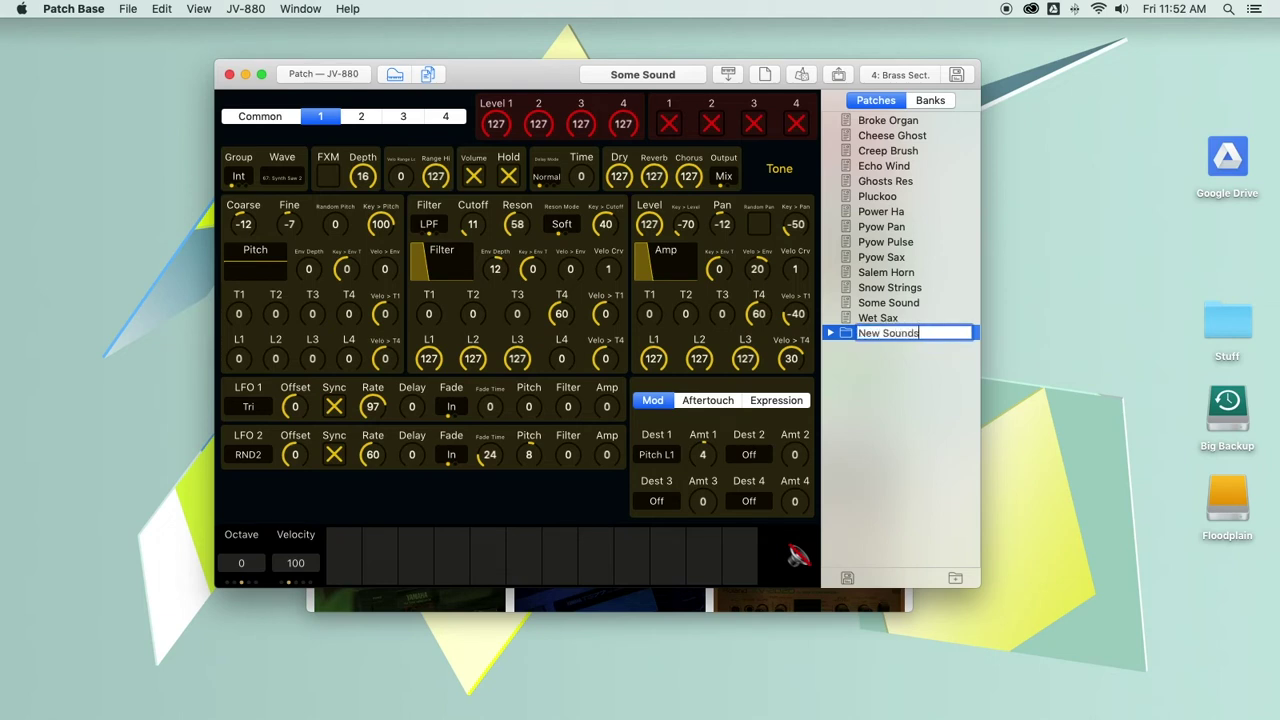
{"action": "key", "text": "Return"}
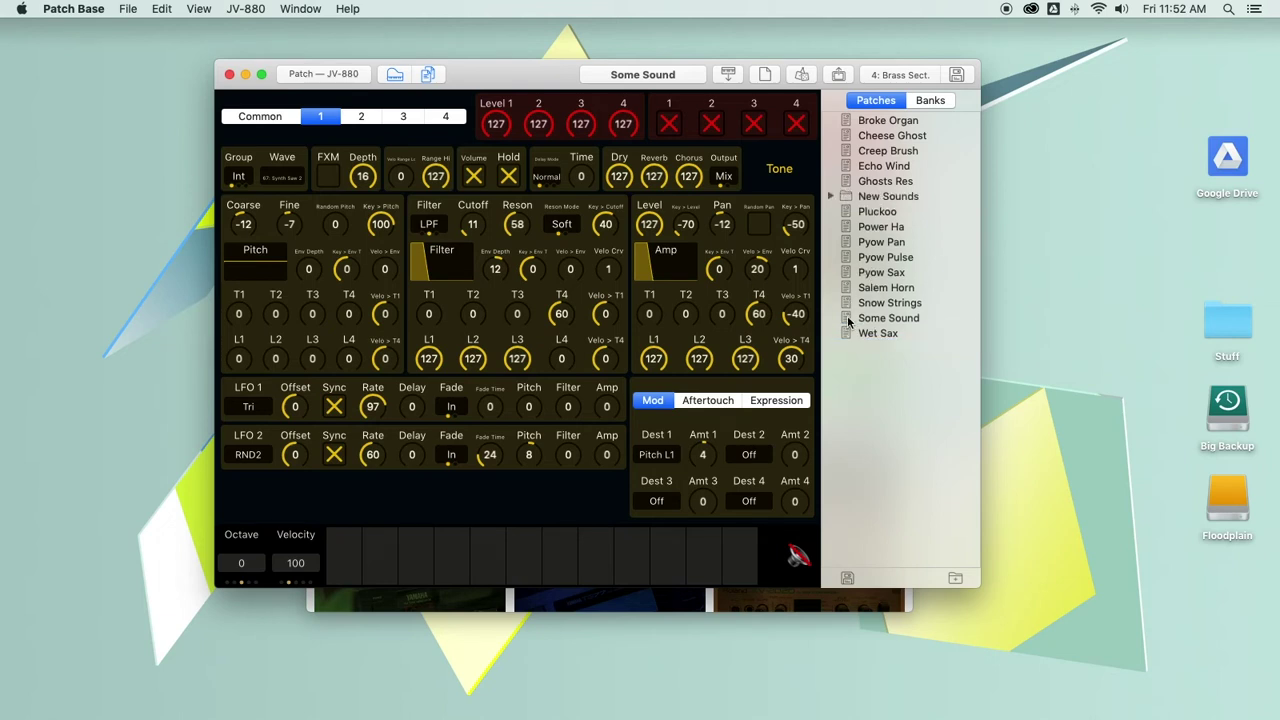
{"action": "left_click", "coordinate": [870, 197]}
{"action": "left_click_drag", "start_coordinate": [870, 197], "coordinate": [869, 207]}
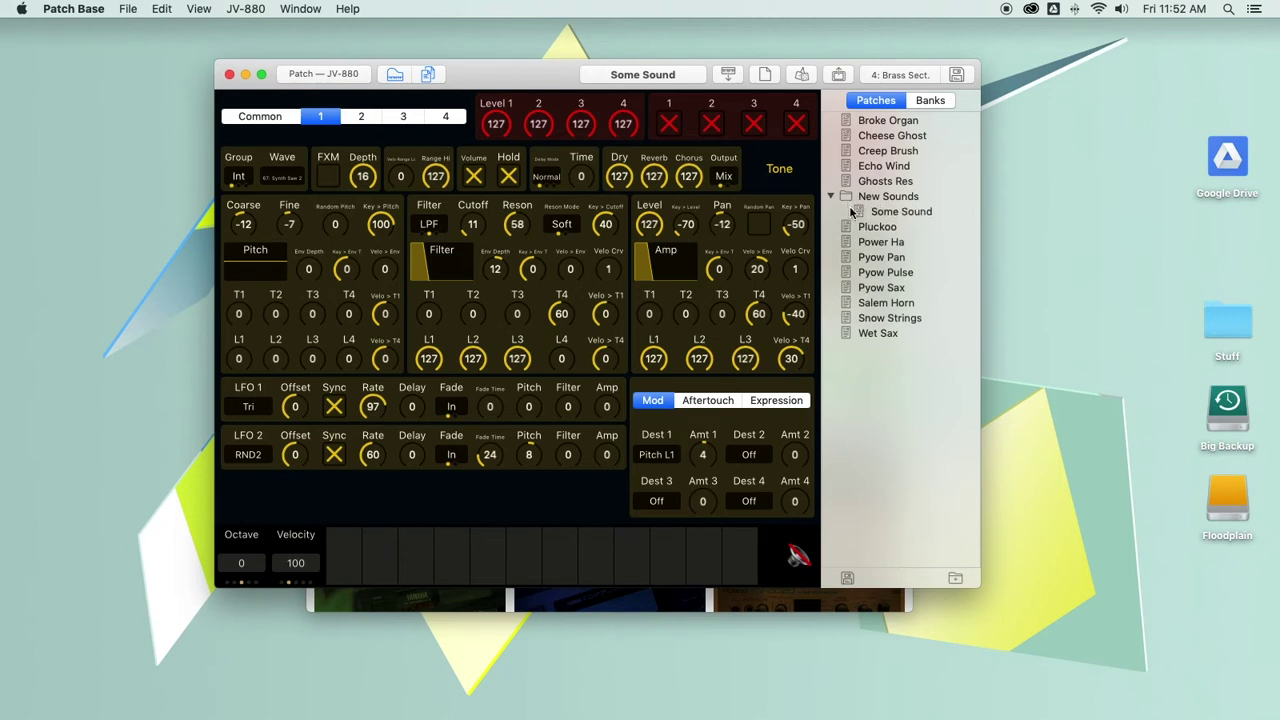
{"action": "left_click", "coordinate": [929, 102]}
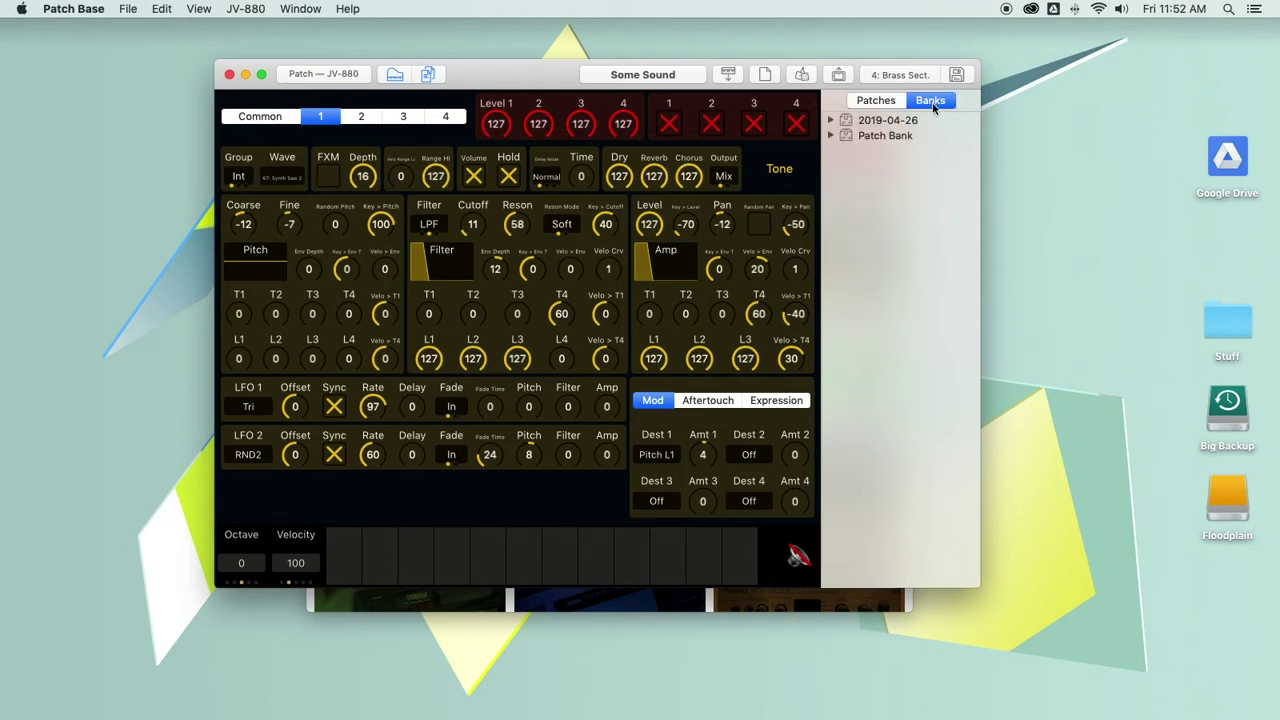
Load Fantasia JV from the stored Patch Bank into the editor and play a few notes
{"action": "left_click", "coordinate": [831, 135]}
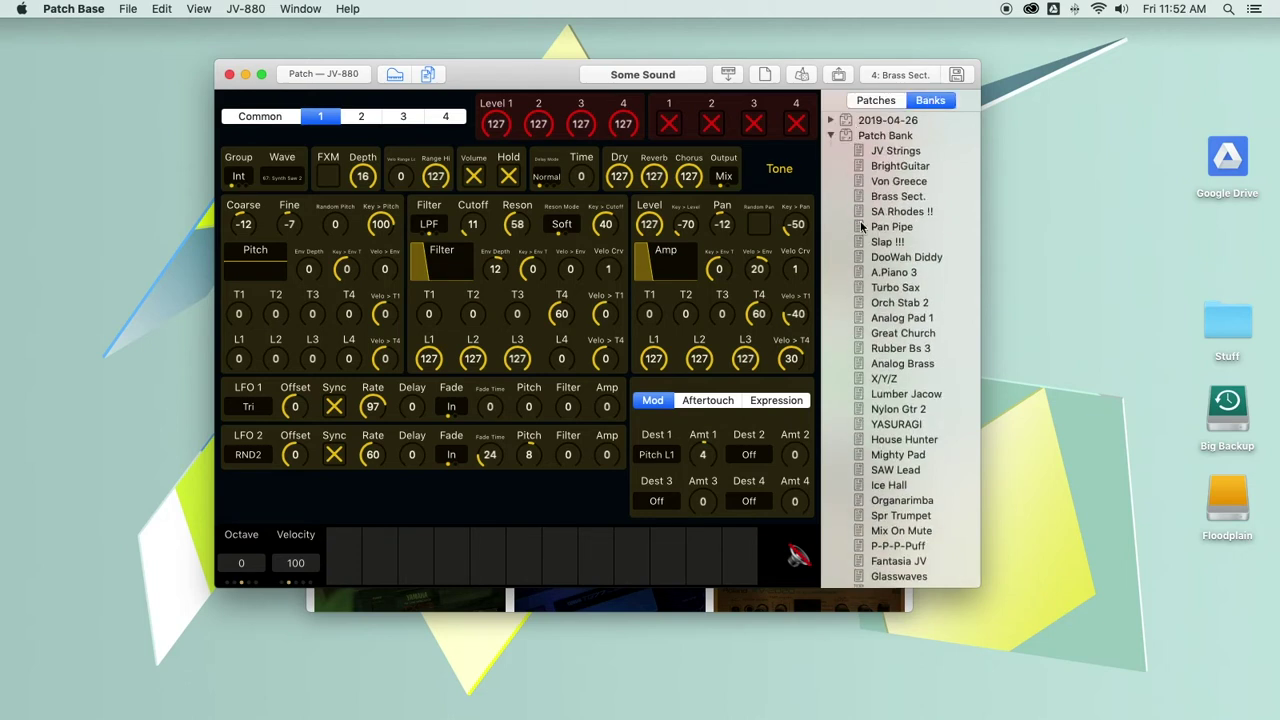
{"action": "scroll", "coordinate": [880, 281], "scroll_direction": "down", "scroll_amount": 10}
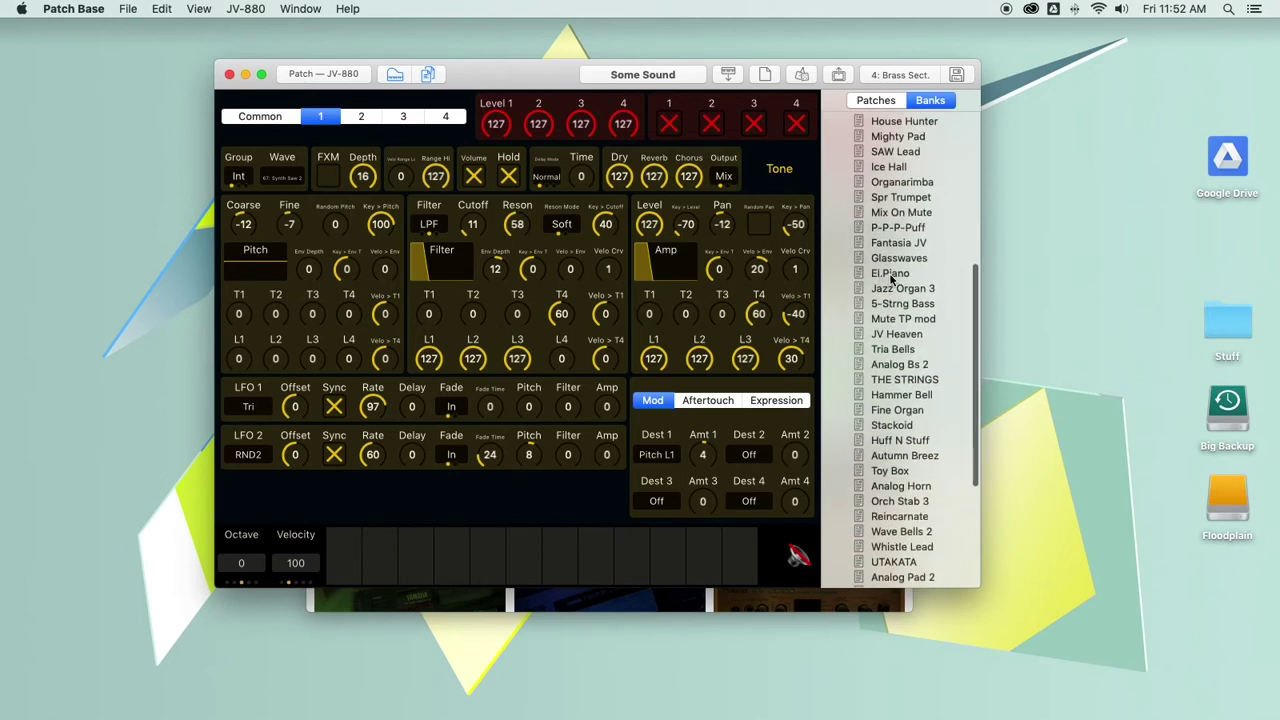
{"action": "left_click", "coordinate": [906, 254]}
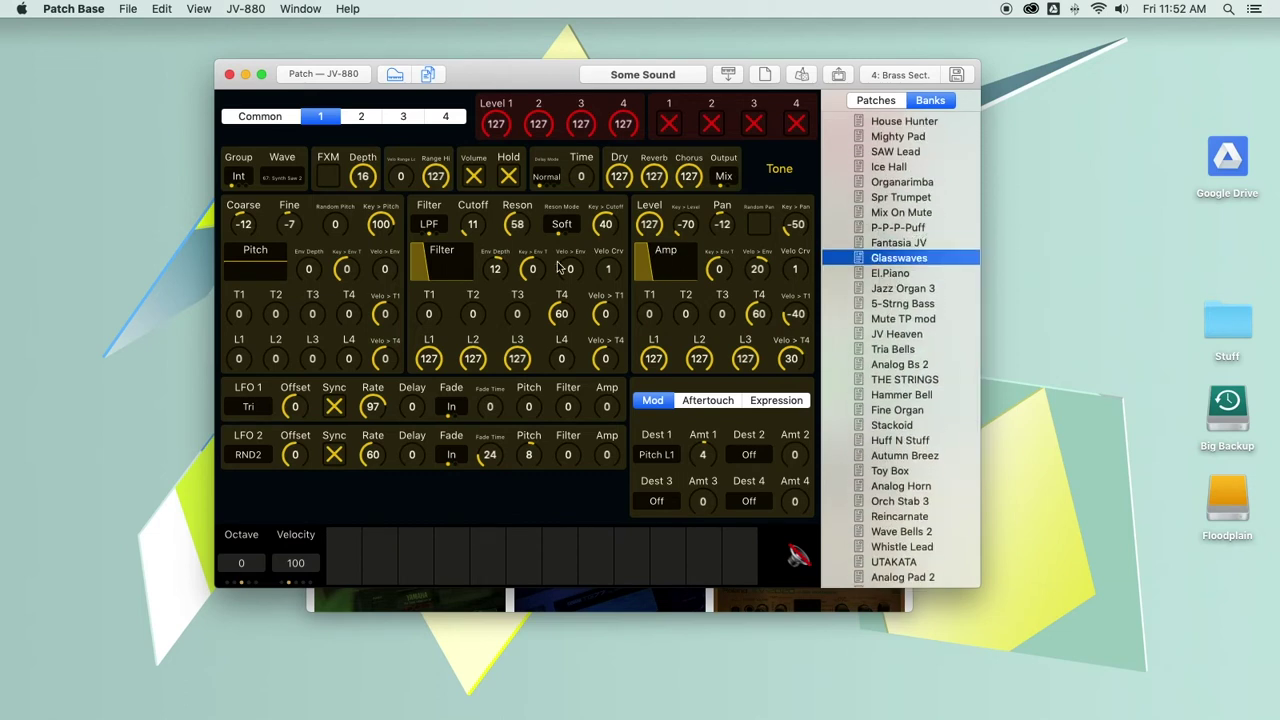
{"action": "left_click", "coordinate": [873, 245]}
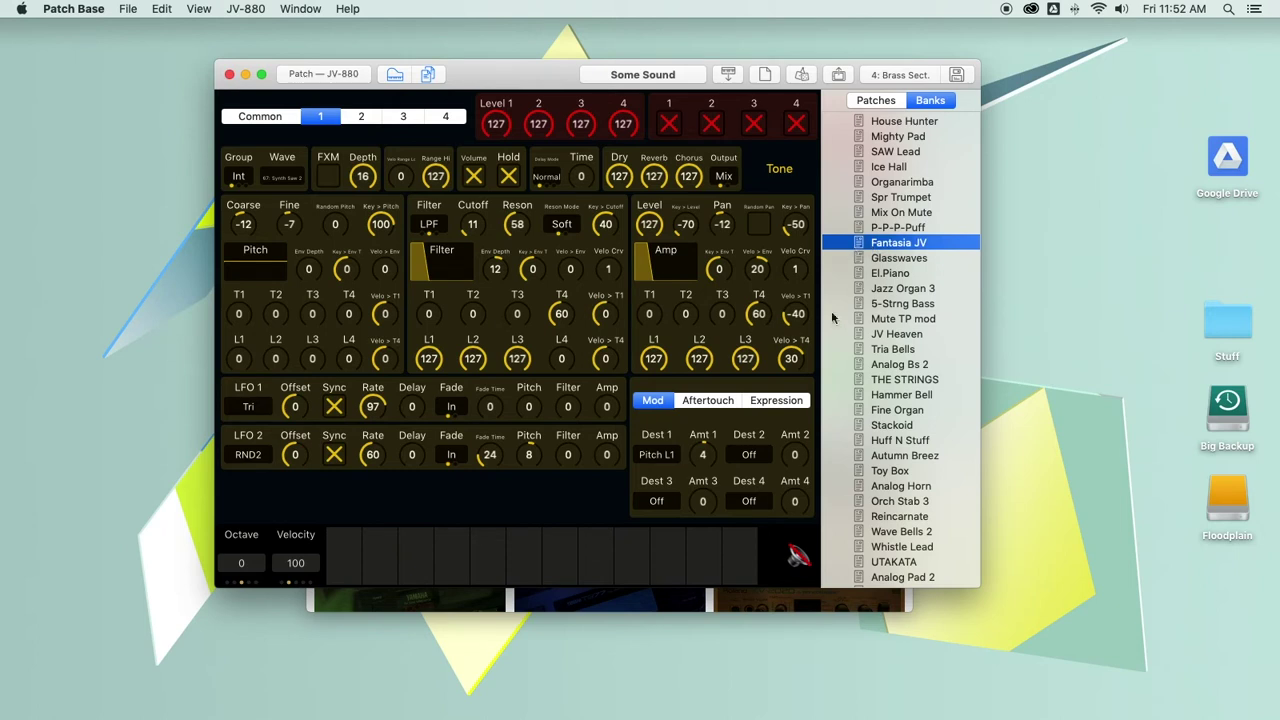
{"action": "double_click", "coordinate": [861, 244]}
{"action": "left_click", "coordinate": [466, 547]}
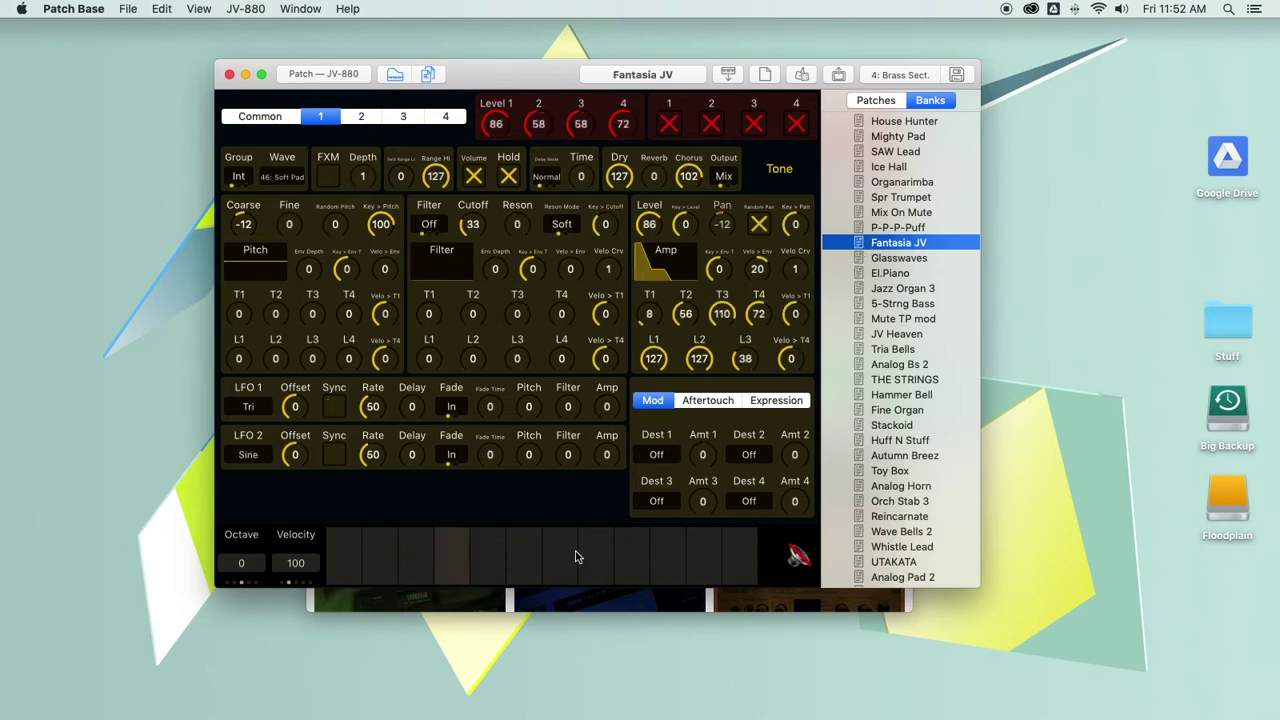
{"action": "left_click", "coordinate": [636, 553]}
{"action": "left_click", "coordinate": [636, 553]}
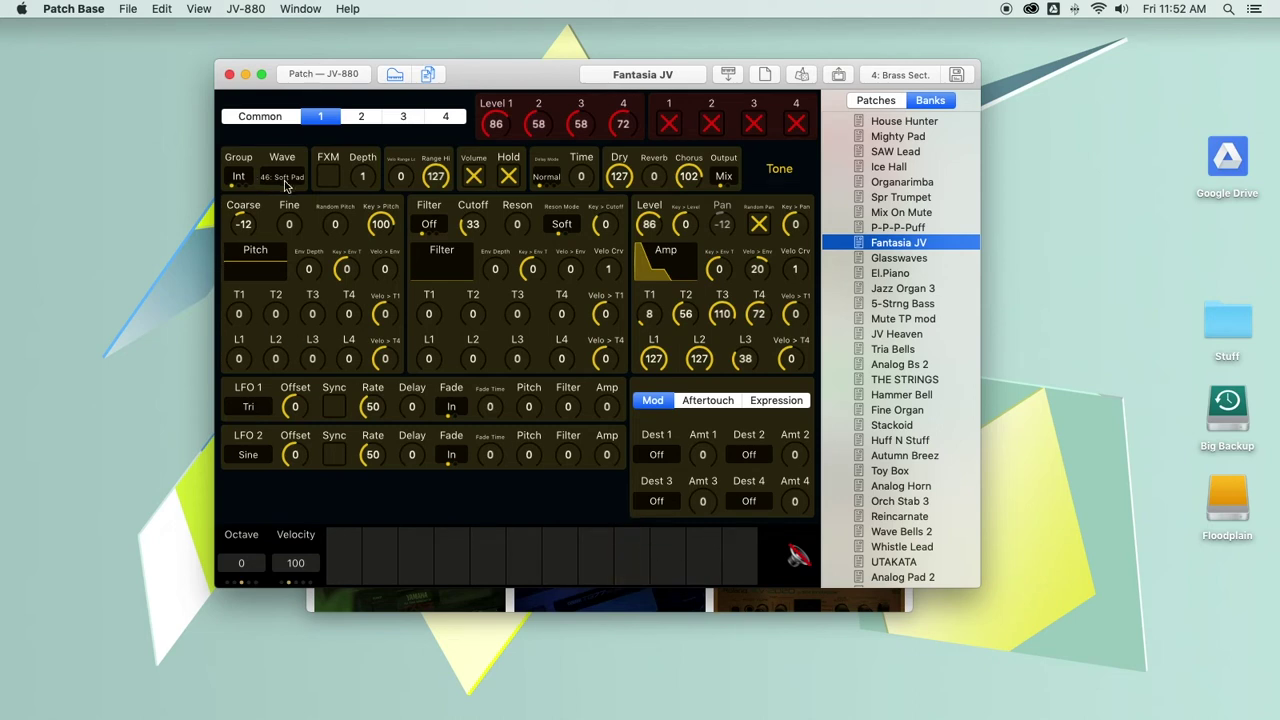
Open the JV-880 Patch Bank window from the Patch — JV-880 title pop-up
{"action": "left_click", "coordinate": [324, 76]}
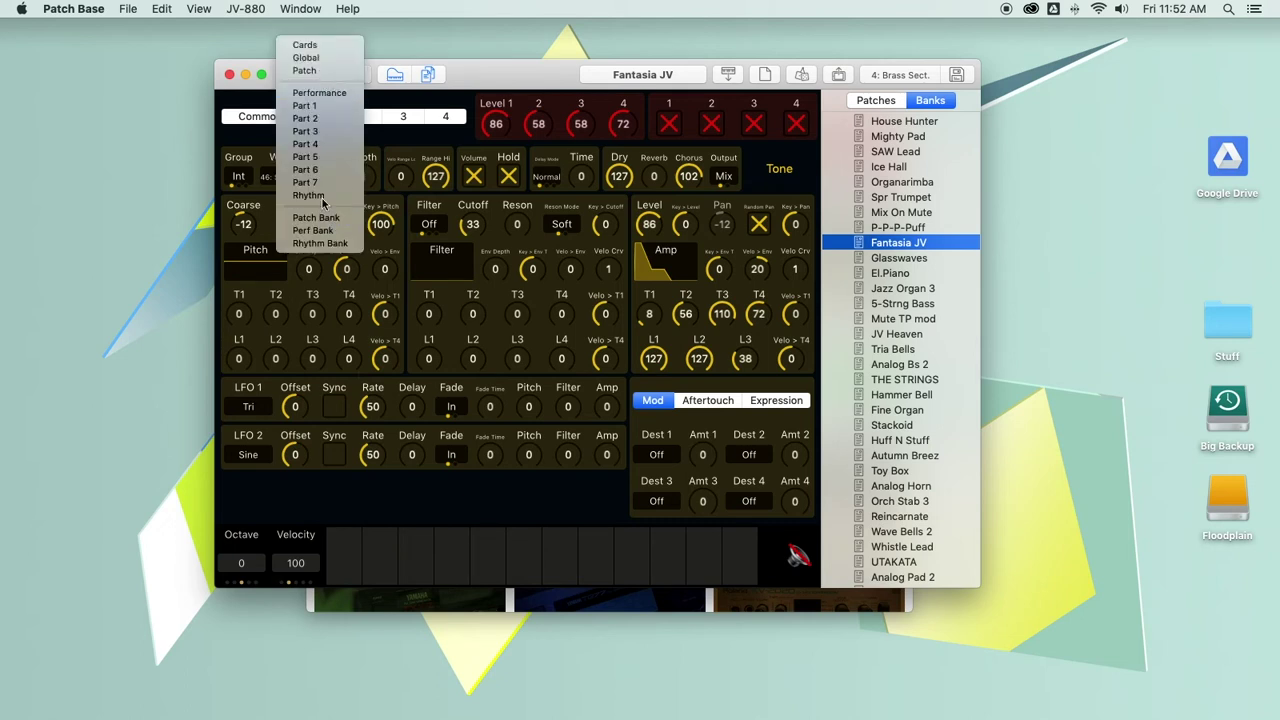
{"action": "left_click", "coordinate": [356, 71]}
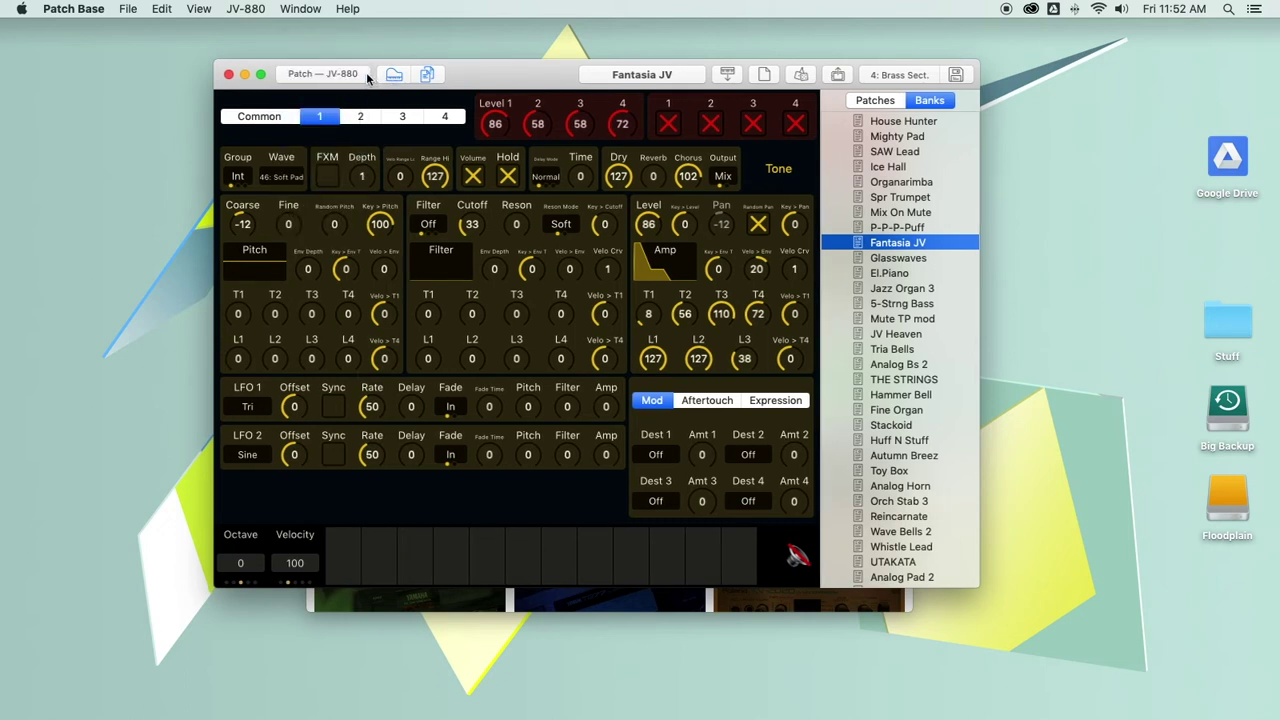
{"action": "left_click", "coordinate": [312, 76]}
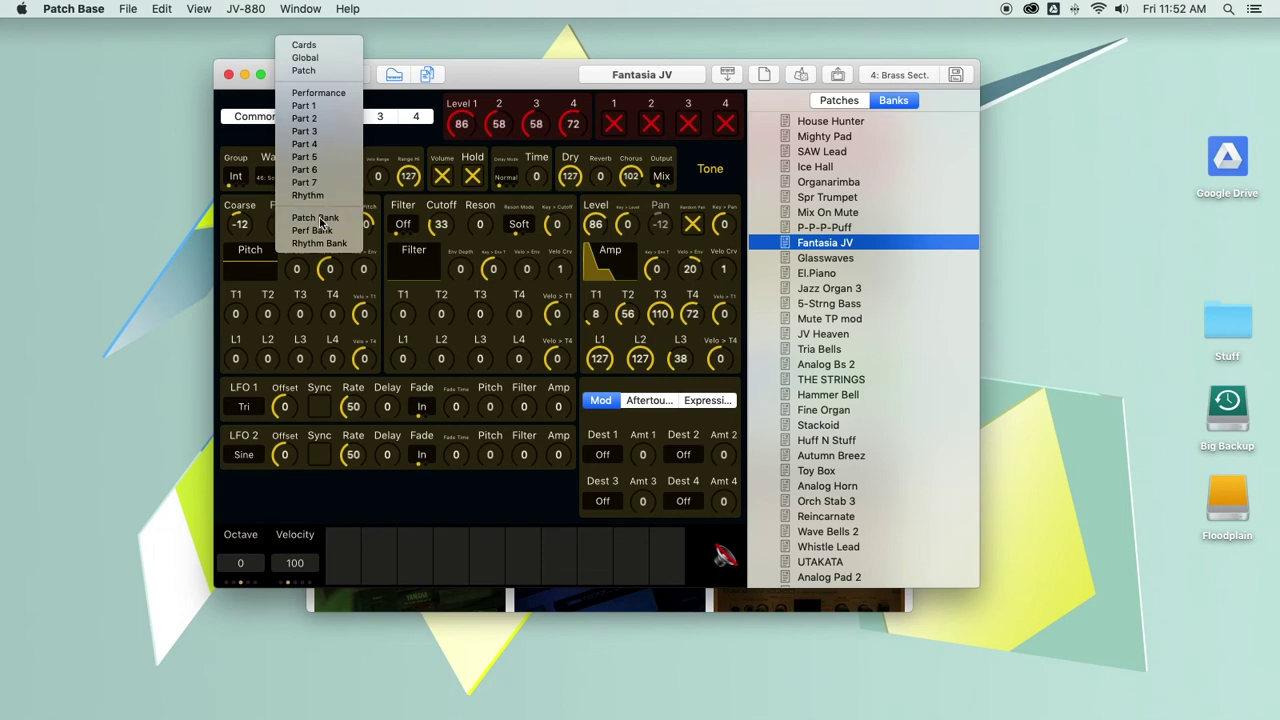
{"action": "left_click", "coordinate": [318, 219]}
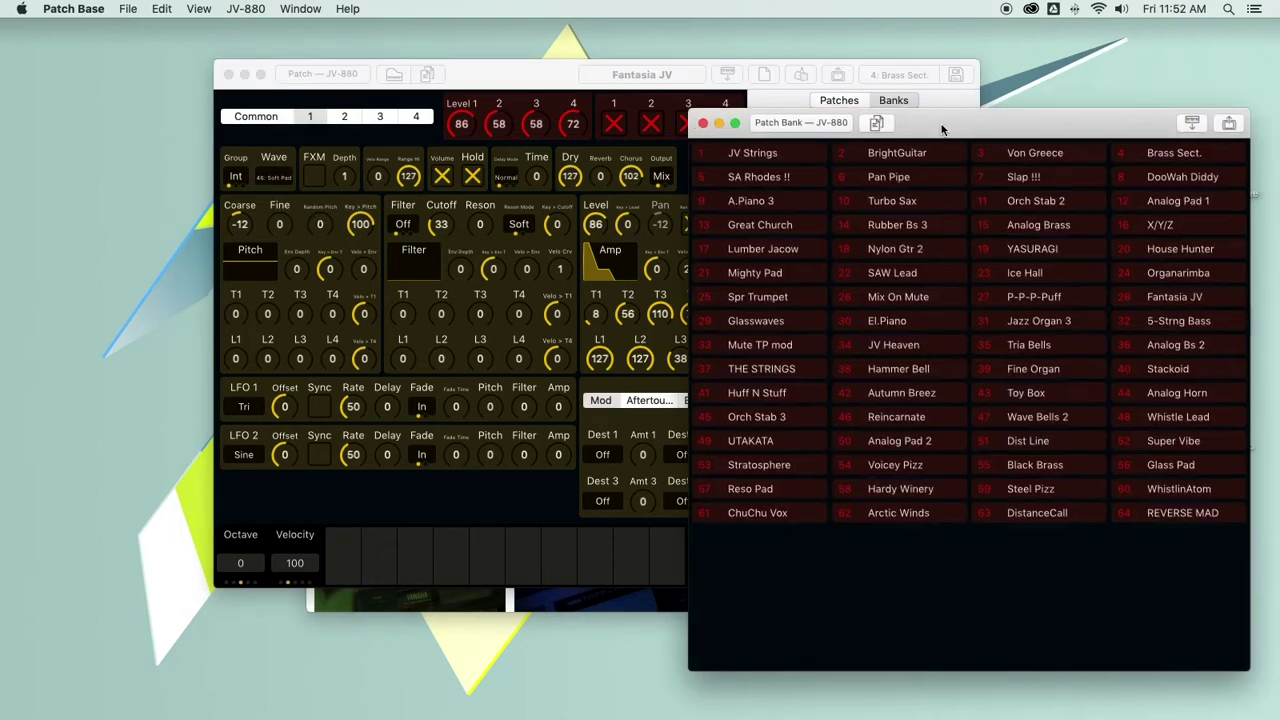
Resize the Patch Bank window into a three-column grid and move it right of the editor
{"action": "left_click_drag", "start_coordinate": [944, 123], "coordinate": [717, 117]}
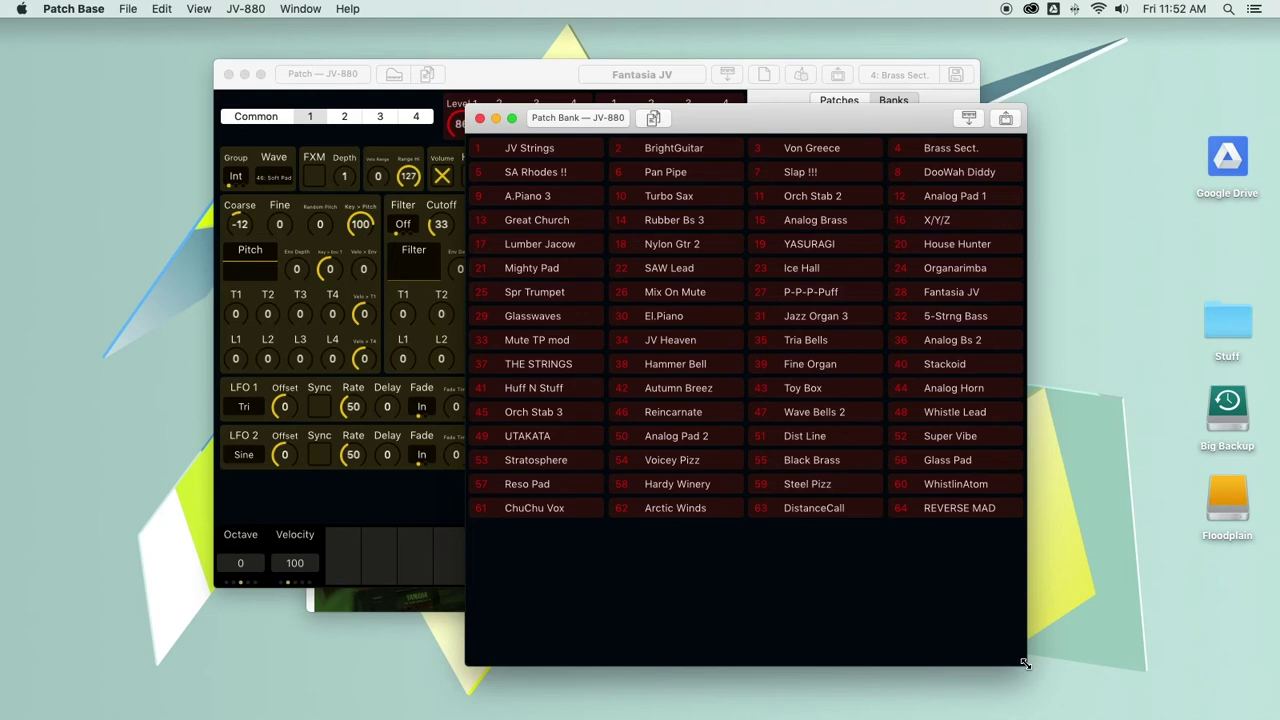
{"action": "left_click_drag", "start_coordinate": [1032, 668], "coordinate": [623, 646]}
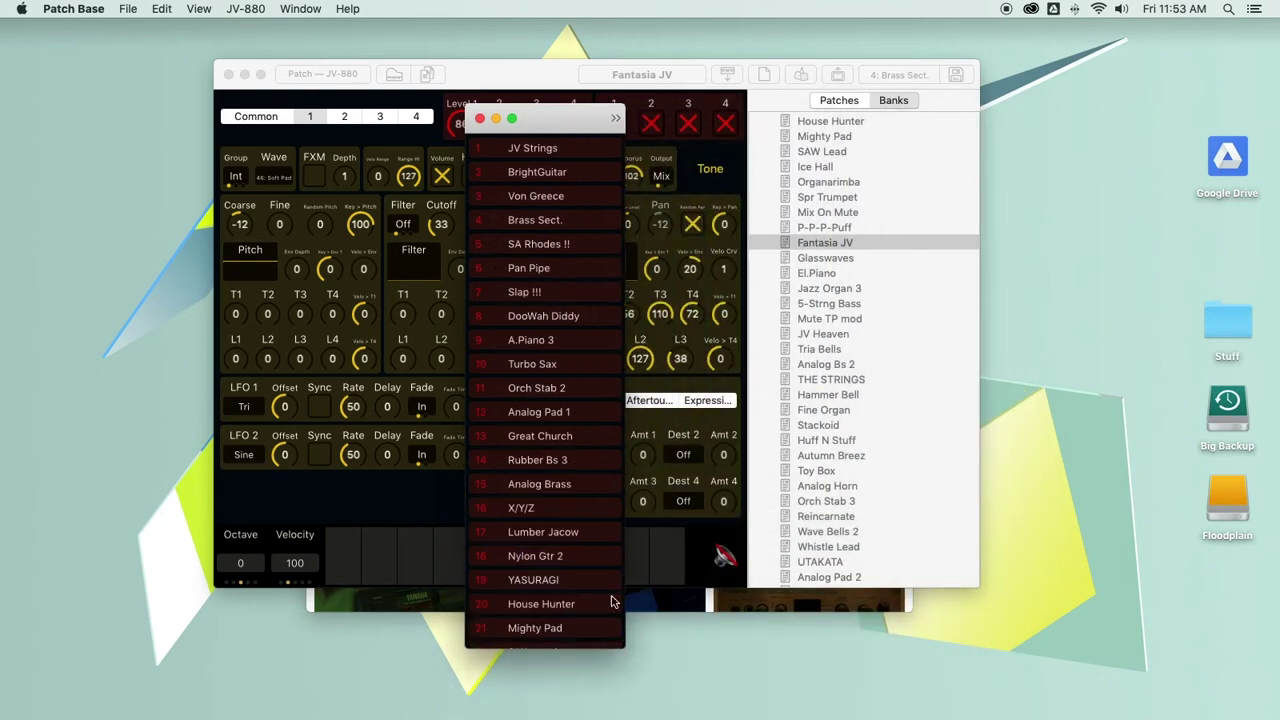
{"action": "scroll", "coordinate": [598, 535], "scroll_direction": "down", "scroll_amount": 10}
{"action": "scroll", "coordinate": [600, 530], "scroll_direction": "up", "scroll_amount": 10}
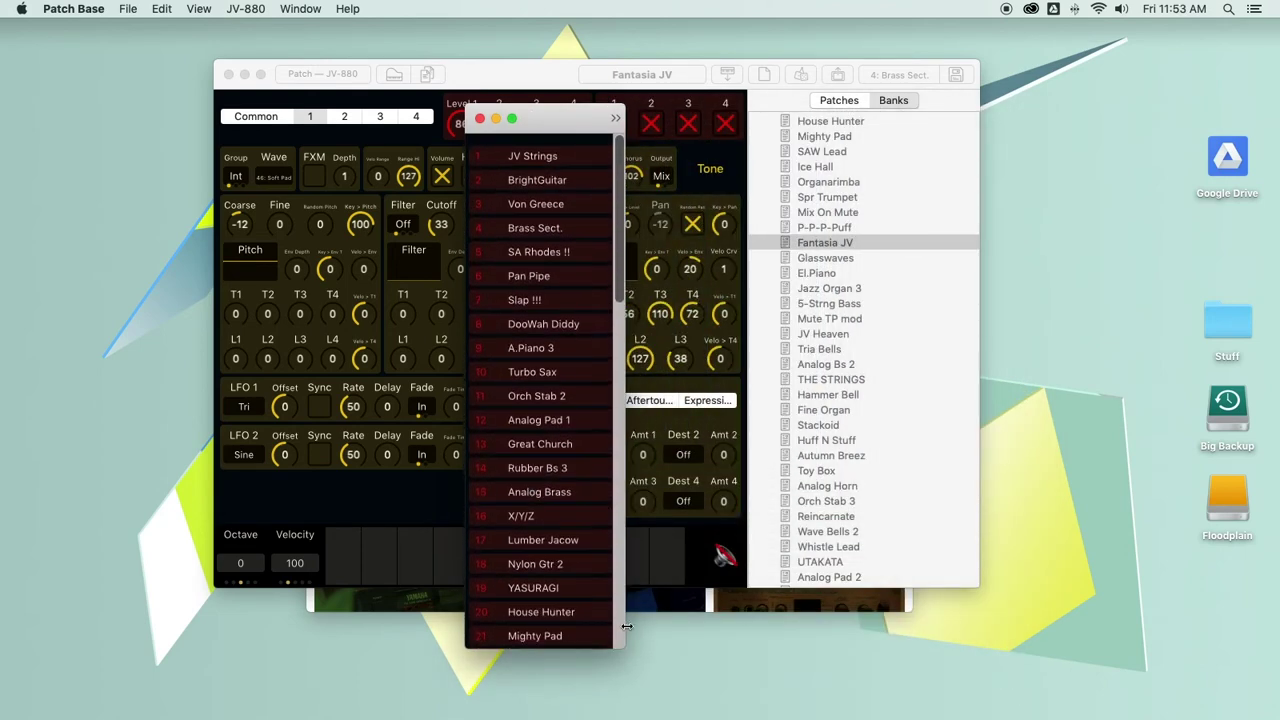
{"action": "left_click_drag", "start_coordinate": [622, 646], "coordinate": [857, 595]}
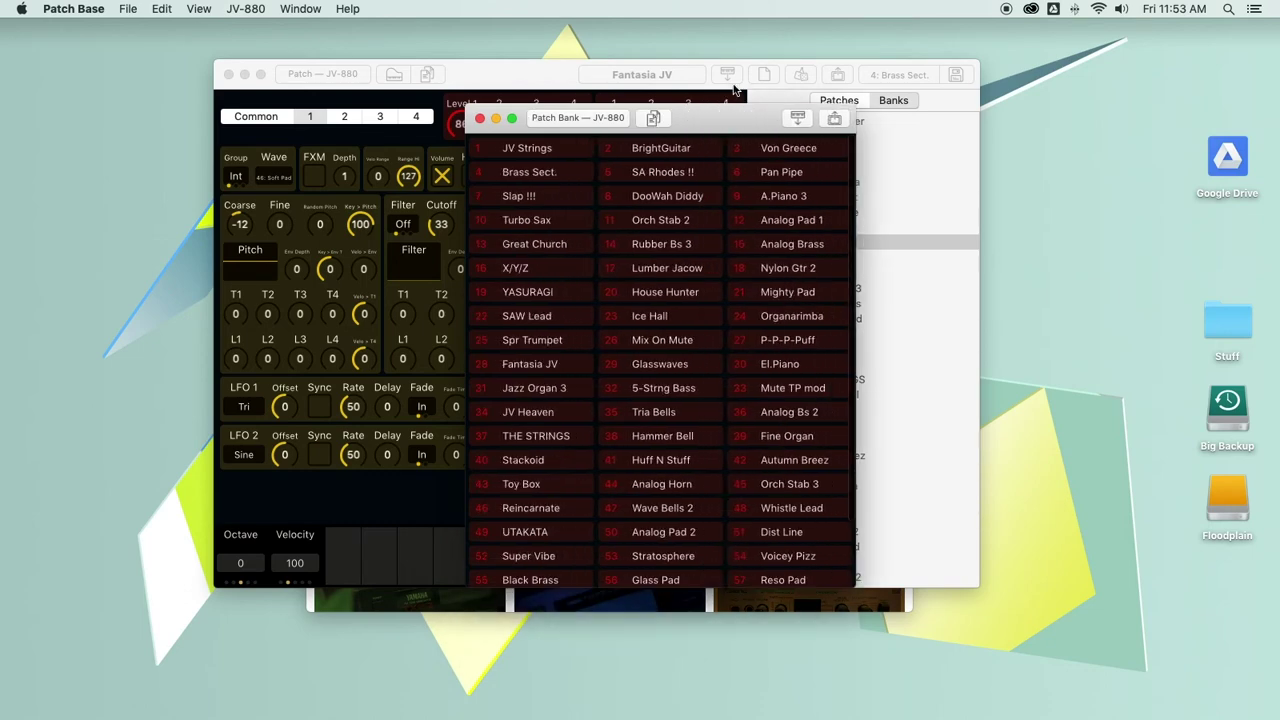
{"action": "left_click_drag", "start_coordinate": [722, 117], "coordinate": [1080, 110]}
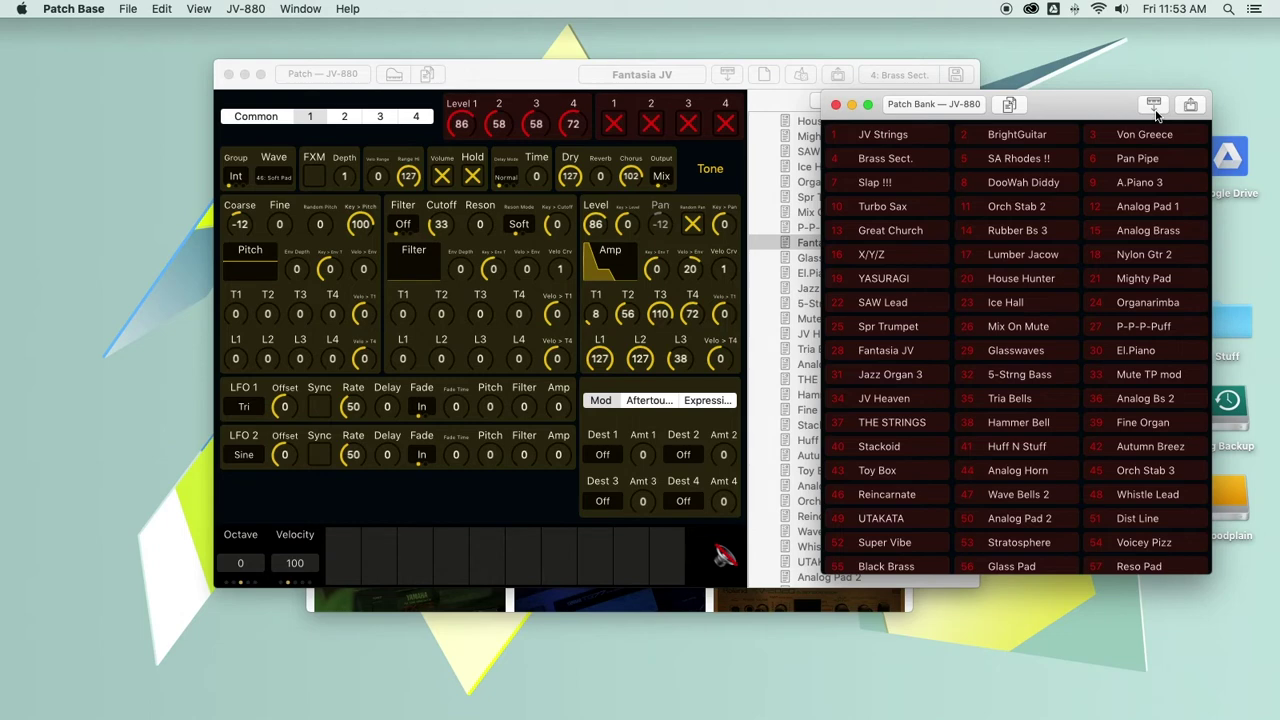
{"action": "left_click", "coordinate": [1155, 110]}
Review the fetched bank from JV Strings through Reso Pad and shift the patch editor left
{"action": "scroll", "coordinate": [976, 320], "scroll_direction": "down", "scroll_amount": 3}
{"action": "scroll", "coordinate": [976, 320], "scroll_direction": "up", "scroll_amount": 3}
{"action": "left_click_drag", "start_coordinate": [566, 86], "coordinate": [405, 93]}
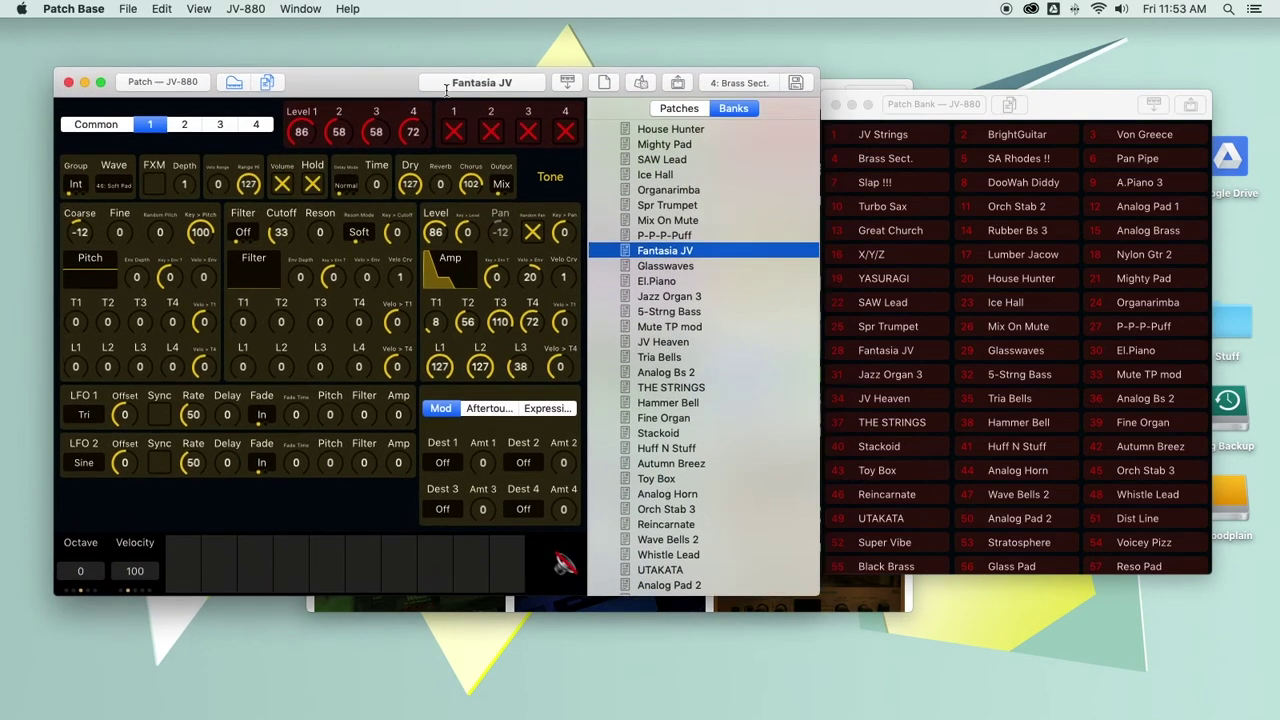
Drag the bank's Organarimba patch into the JV-880 patch editor, then show the saved patches list
{"action": "left_click_drag", "start_coordinate": [1070, 110], "coordinate": [1071, 89]}
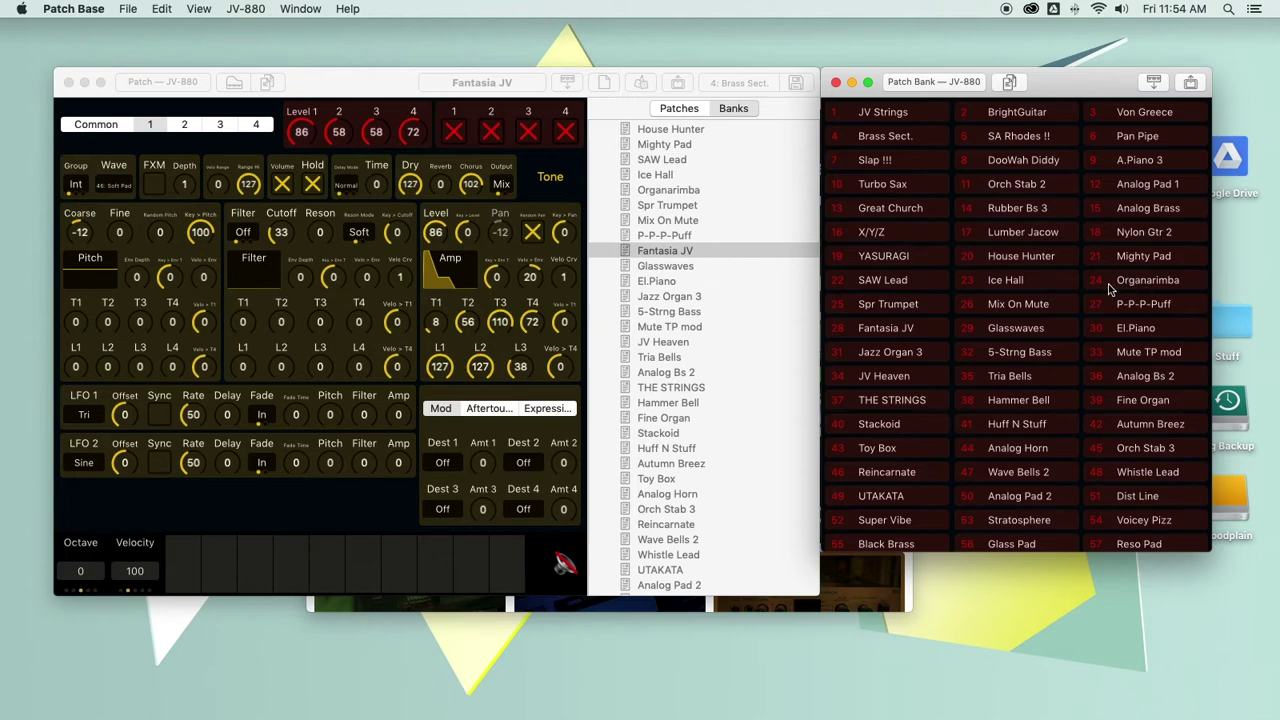
{"action": "left_click_drag", "start_coordinate": [1113, 286], "coordinate": [322, 344]}
{"action": "left_click", "coordinate": [293, 563]}
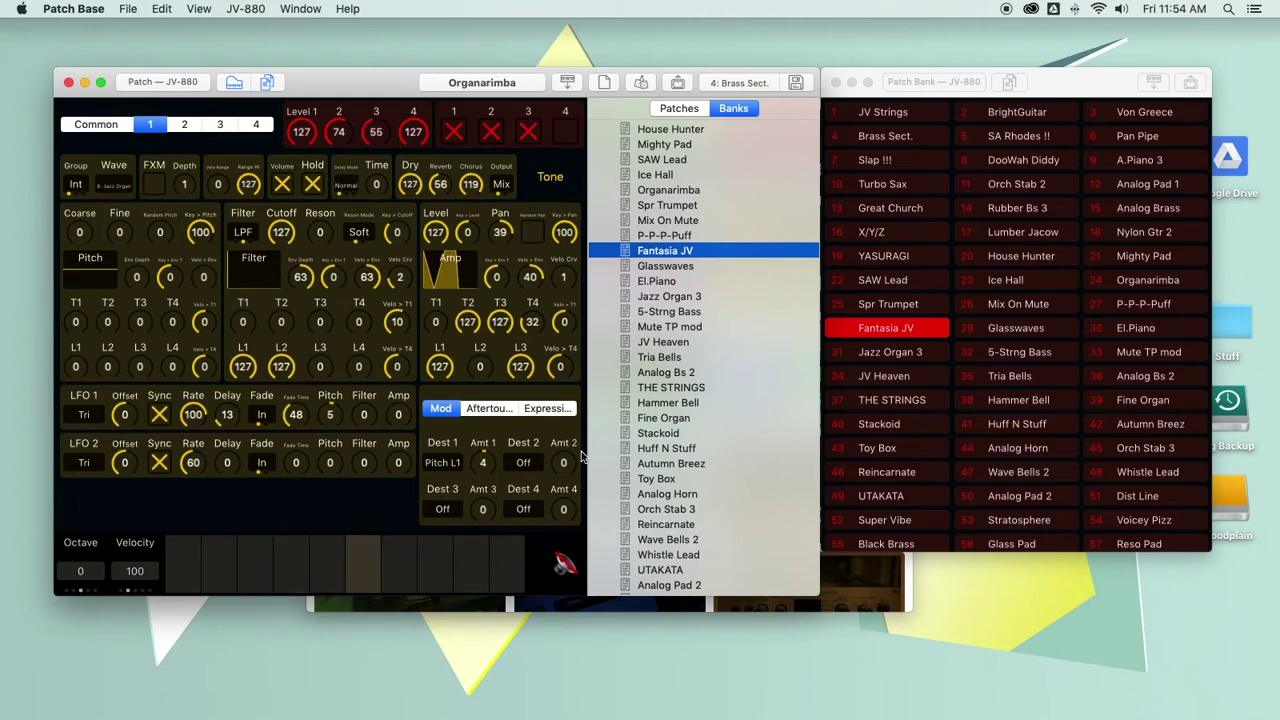
{"action": "left_click", "coordinate": [1013, 226]}
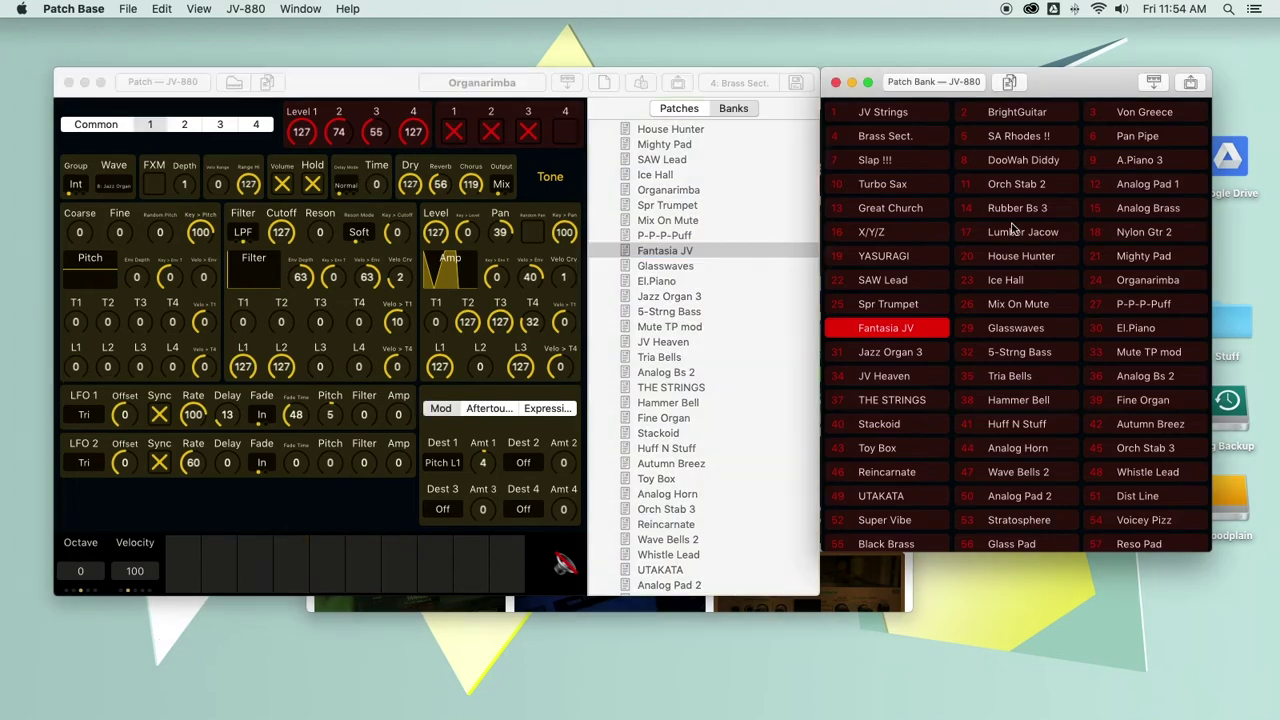
{"action": "left_click", "coordinate": [677, 112]}
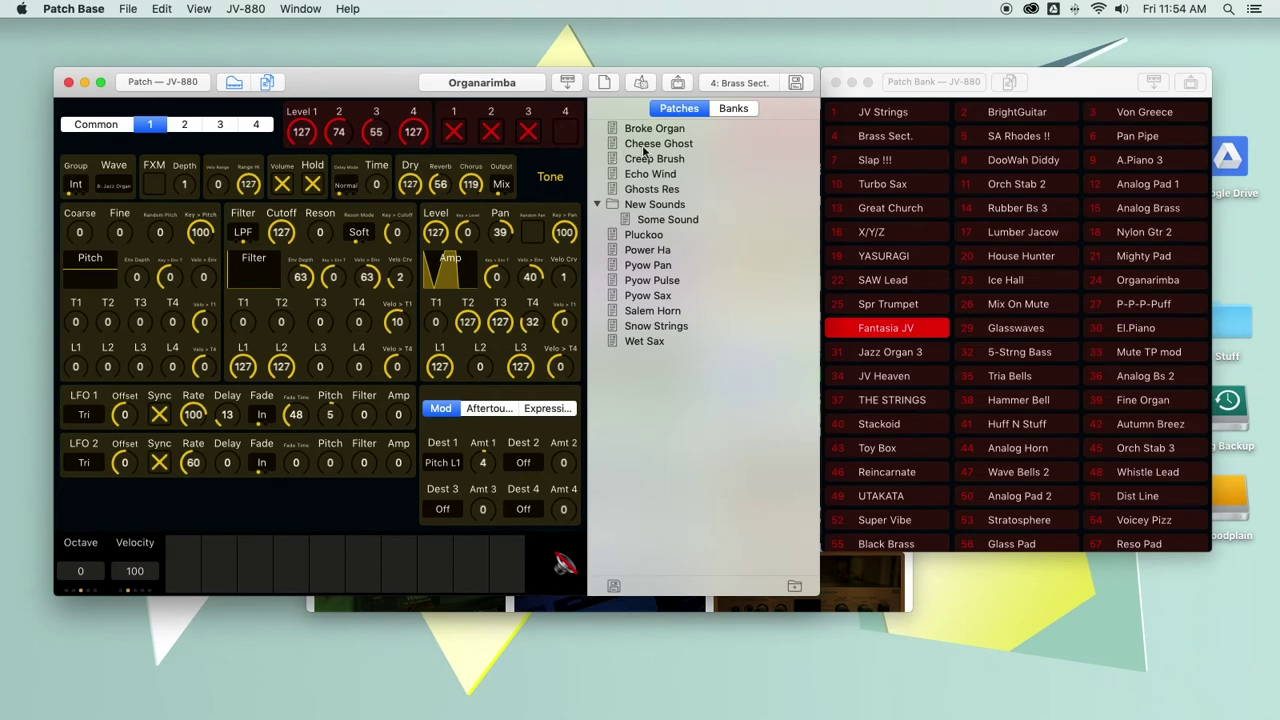
Drag Pyow Pan from the saved patches list into bank slot 4, replacing Brass Sect
{"action": "left_click", "coordinate": [619, 266]}
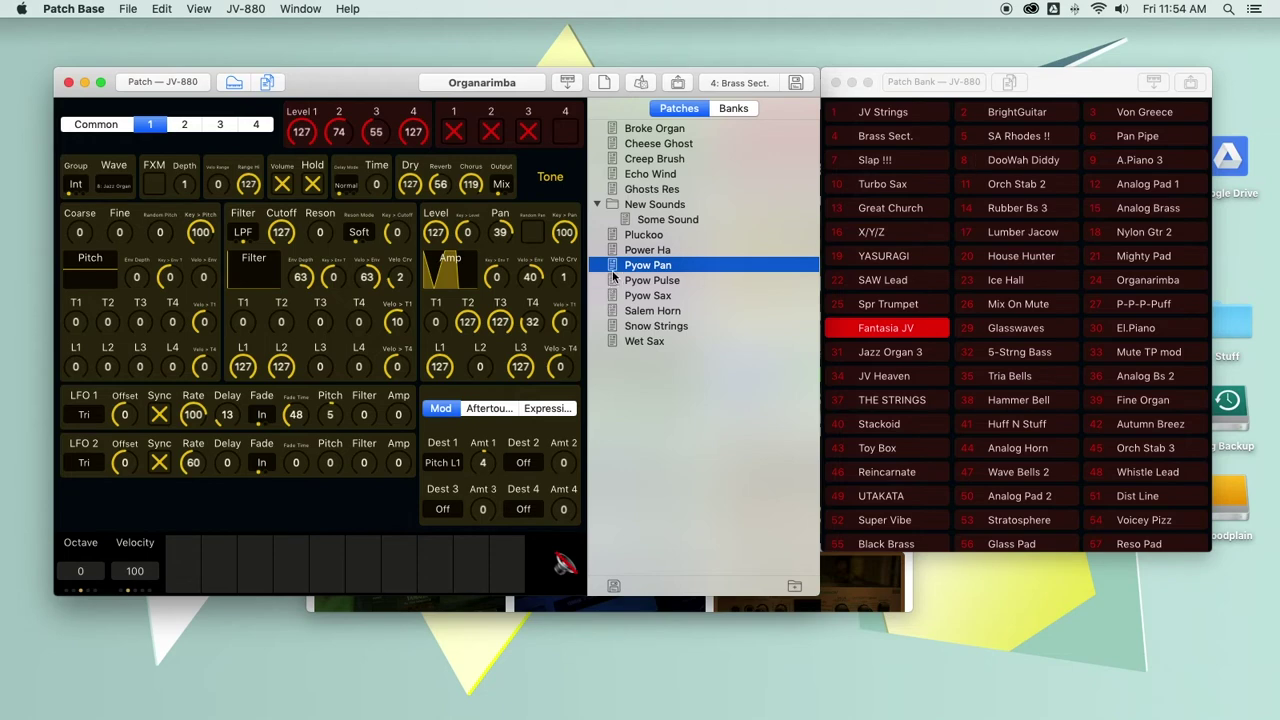
{"action": "left_click_drag", "start_coordinate": [612, 268], "coordinate": [868, 146]}
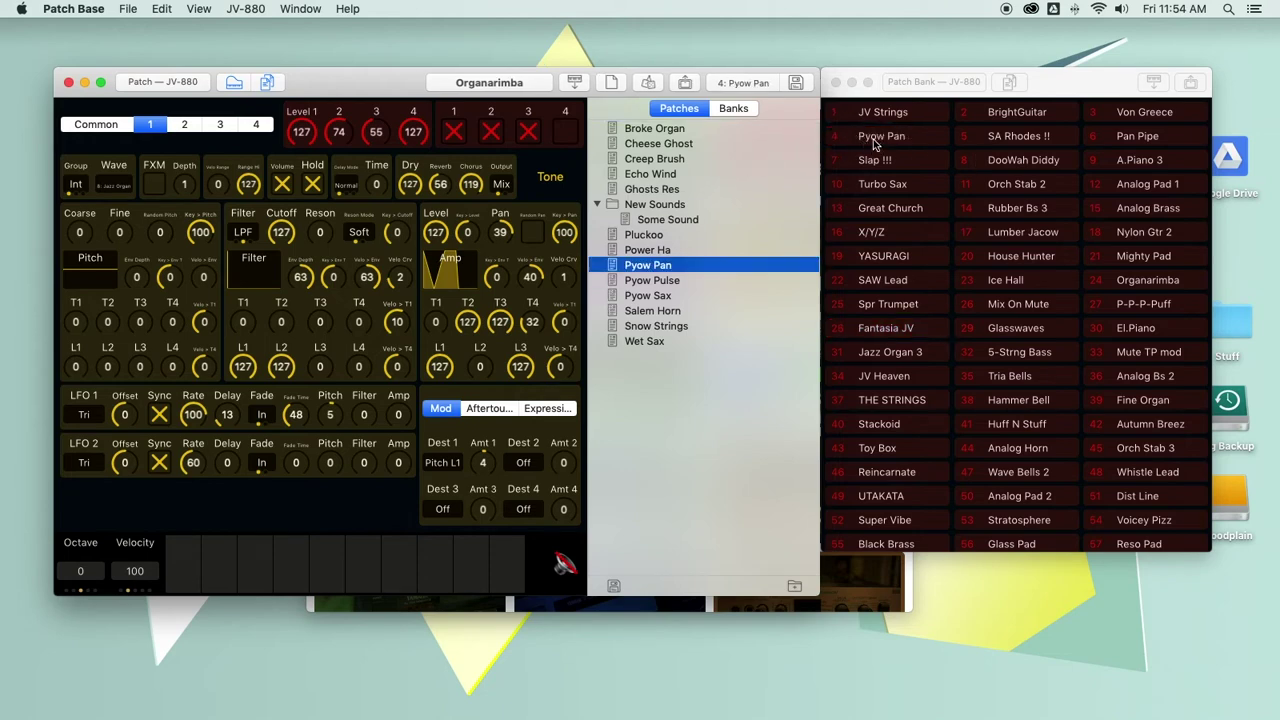
{"action": "left_click", "coordinate": [882, 142]}
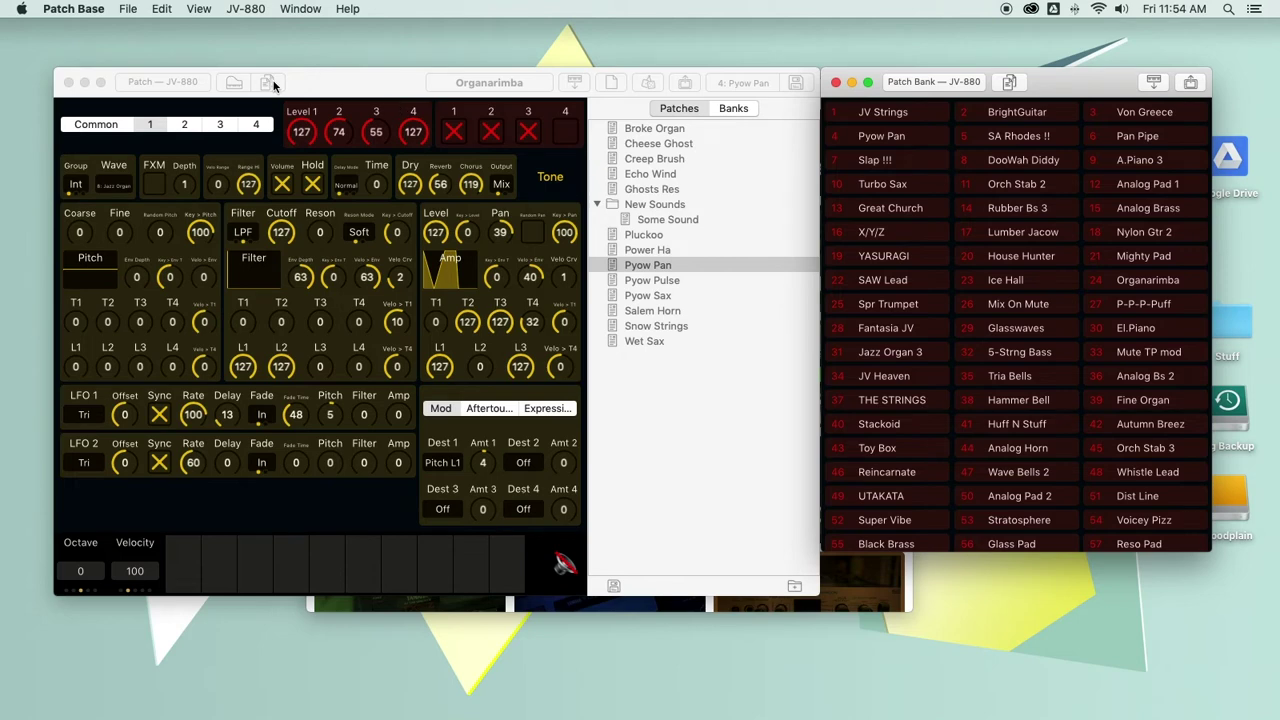
Load Pyow Sax into the JV-880 editor and audition it on the on-screen keys
{"action": "left_click", "coordinate": [330, 86]}
{"action": "left_click_drag", "start_coordinate": [330, 80], "coordinate": [498, 92]}
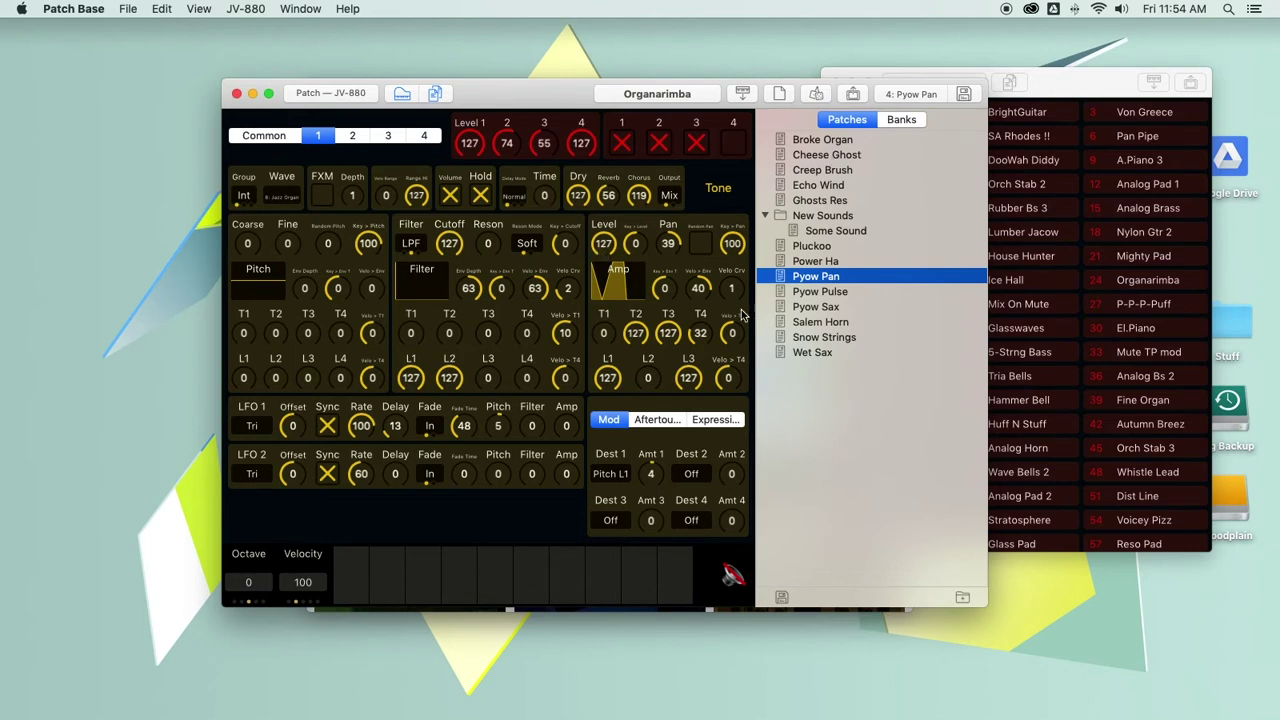
{"action": "left_click", "coordinate": [796, 308]}
{"action": "left_click_drag", "start_coordinate": [462, 559], "coordinate": [587, 558]}
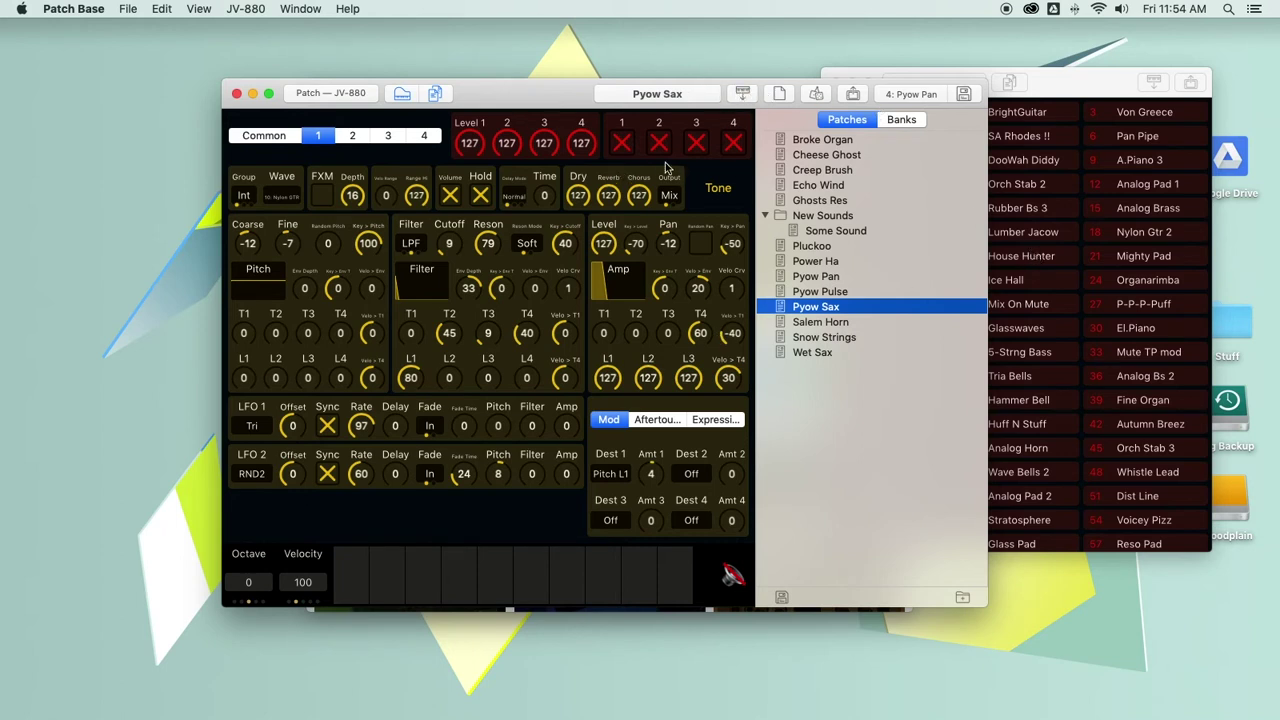
Store Pyow Sax into bank slot 1, replacing JV Strings
{"action": "left_click", "coordinate": [911, 92]}
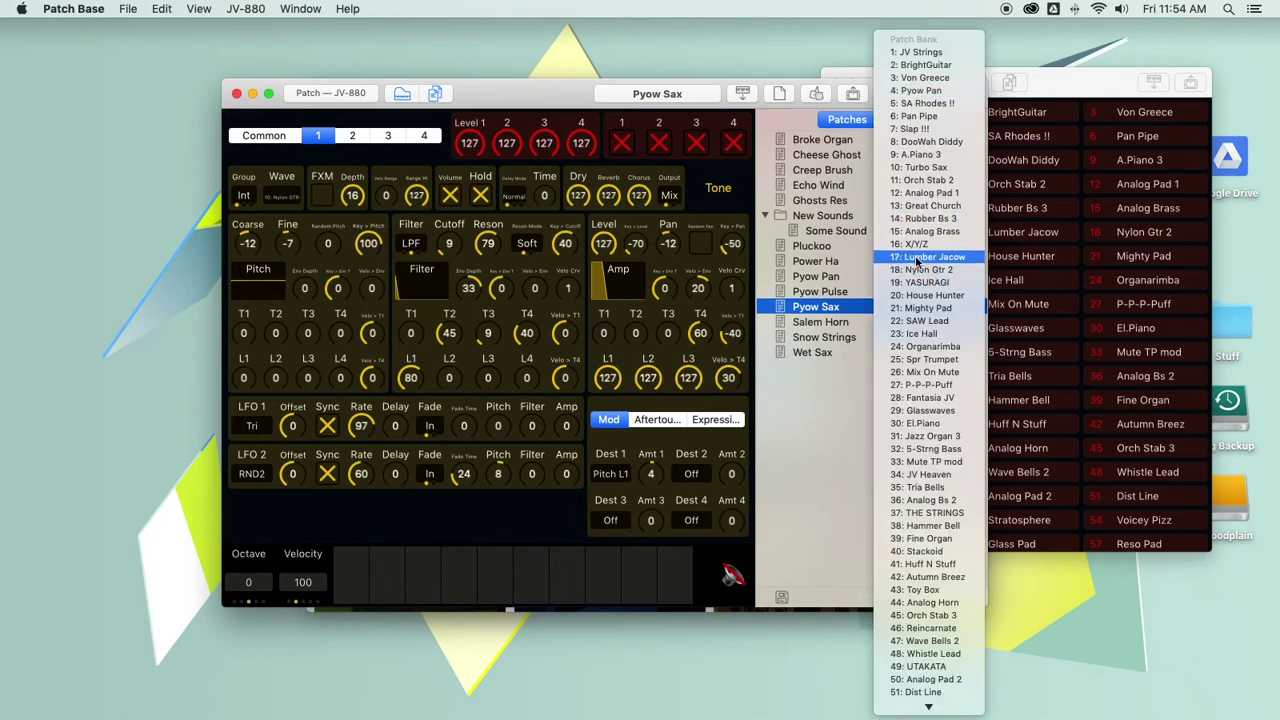
{"action": "scroll", "coordinate": [915, 232], "scroll_direction": "down", "scroll_amount": 3}
{"action": "scroll", "coordinate": [940, 240], "scroll_direction": "up", "scroll_amount": 5}
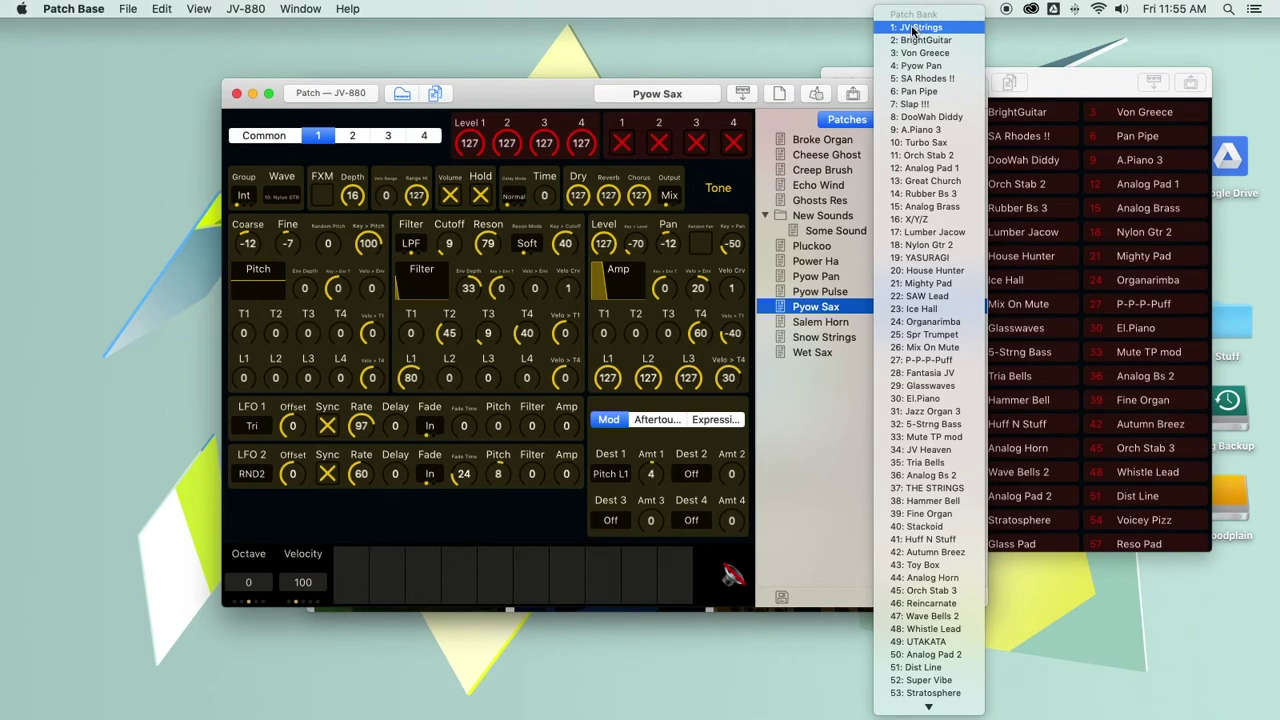
{"action": "left_click", "coordinate": [912, 28]}
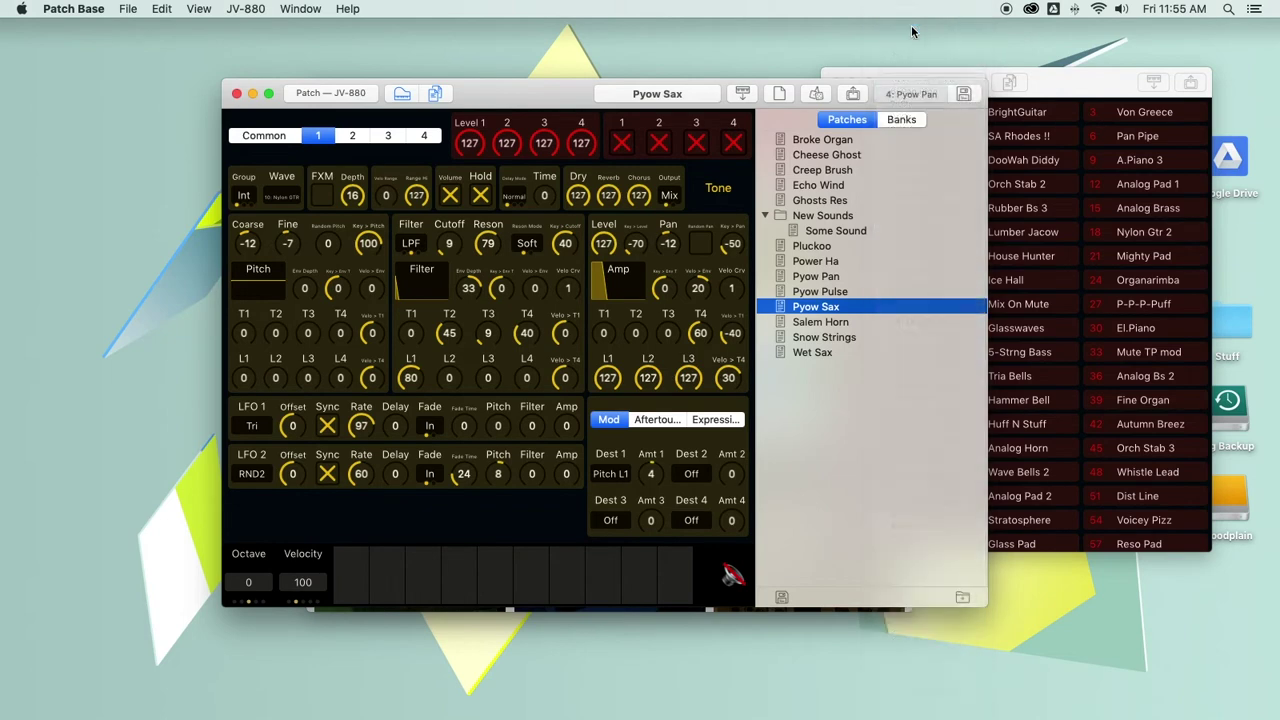
{"action": "left_click", "coordinate": [964, 95]}
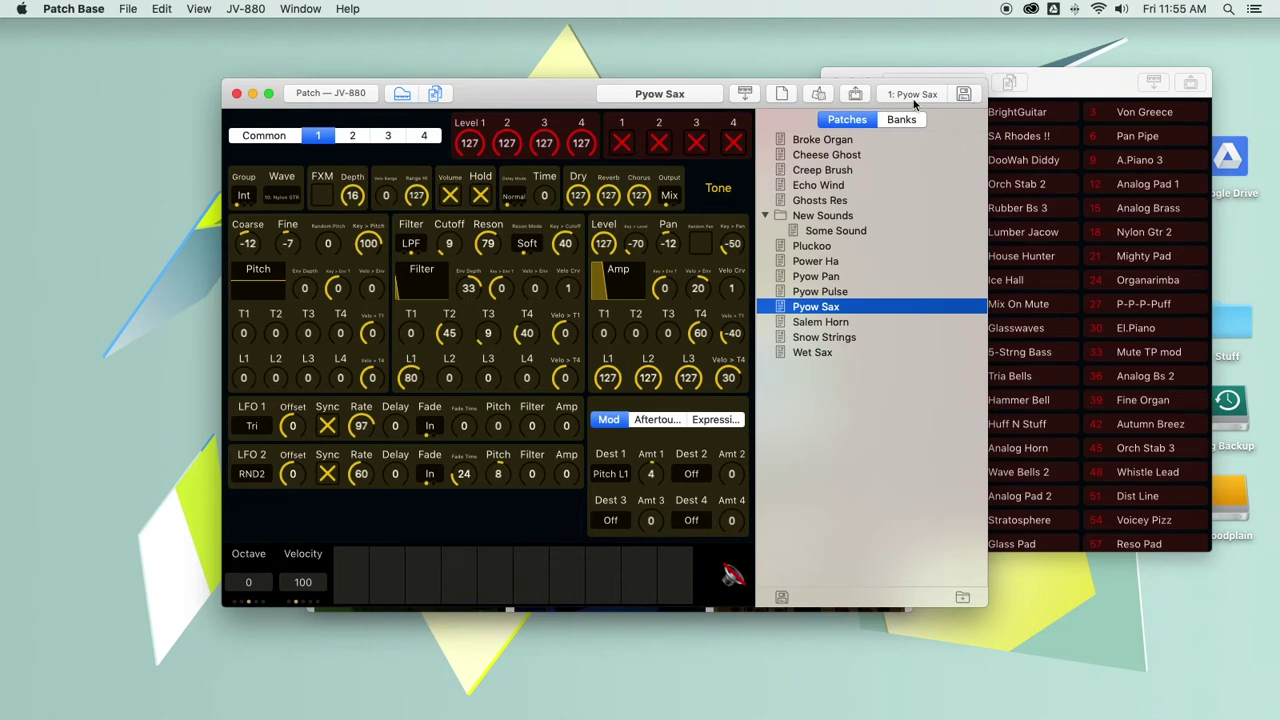
Reveal the bank sidebar listing 2019-04-26 and Patch Bank, and widen the window to the full grid
{"action": "left_click", "coordinate": [1064, 96]}
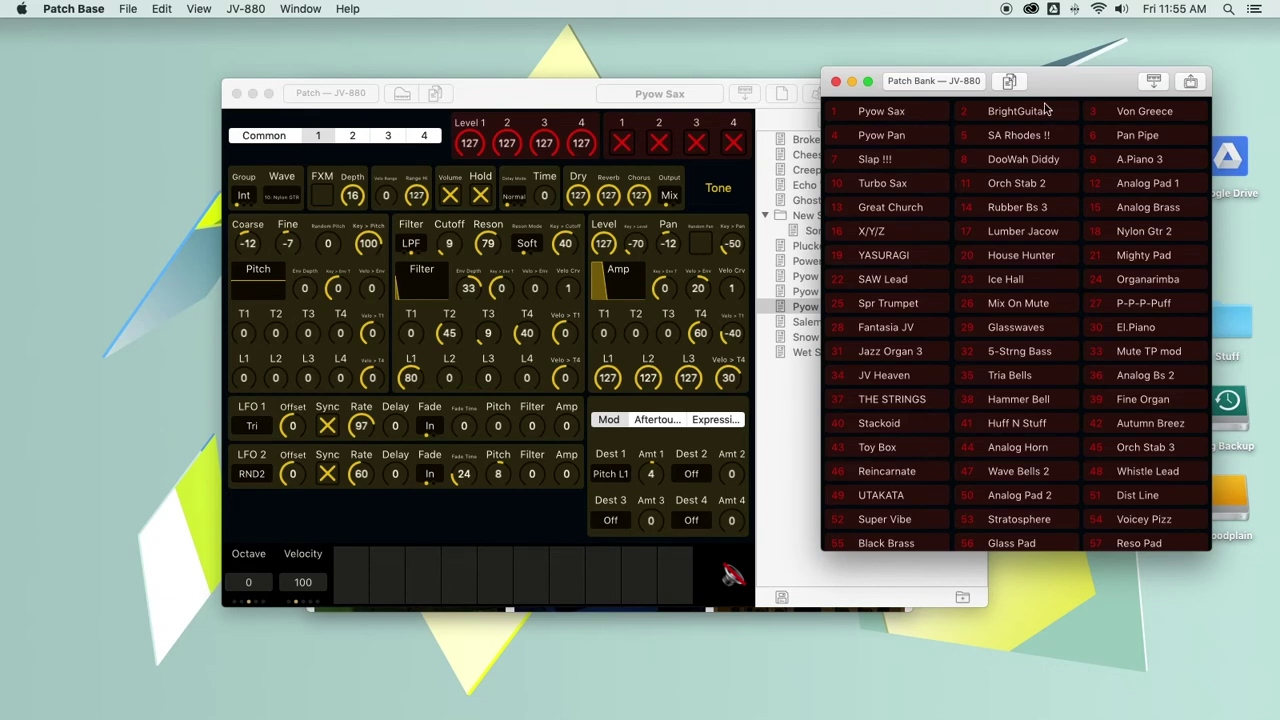
{"action": "left_click", "coordinate": [1010, 83]}
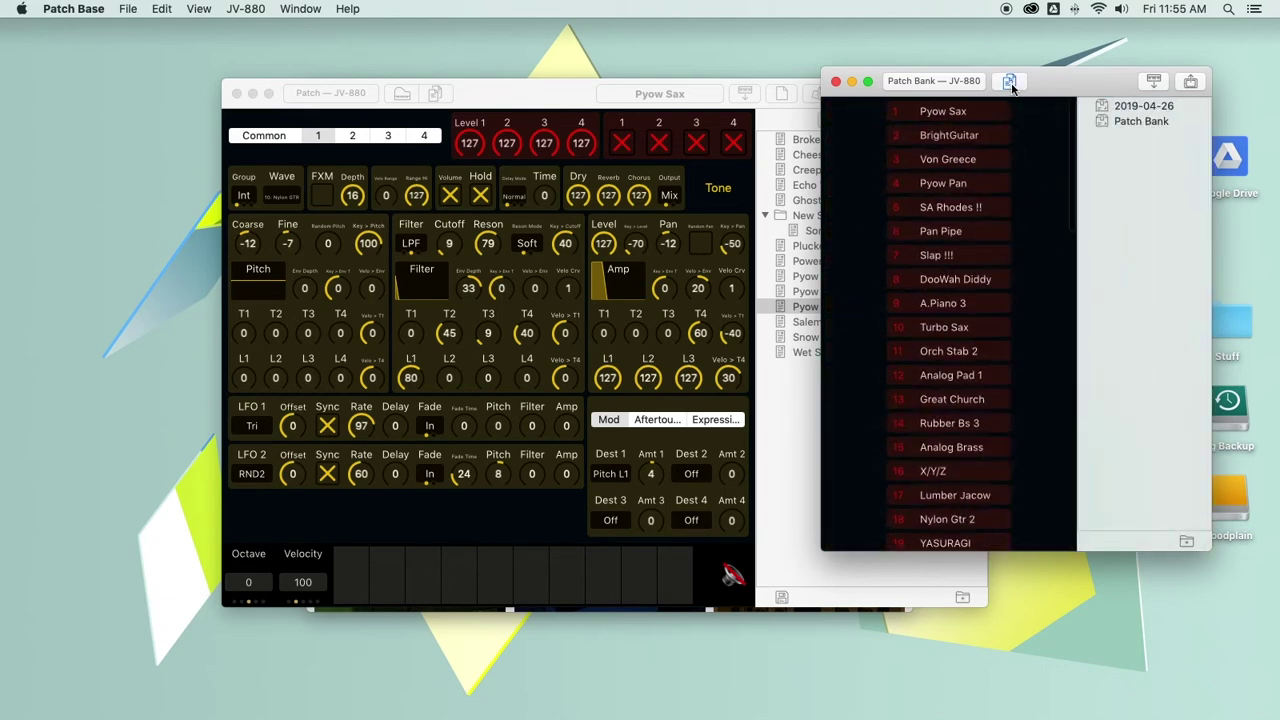
{"action": "left_click_drag", "start_coordinate": [822, 209], "coordinate": [716, 190]}
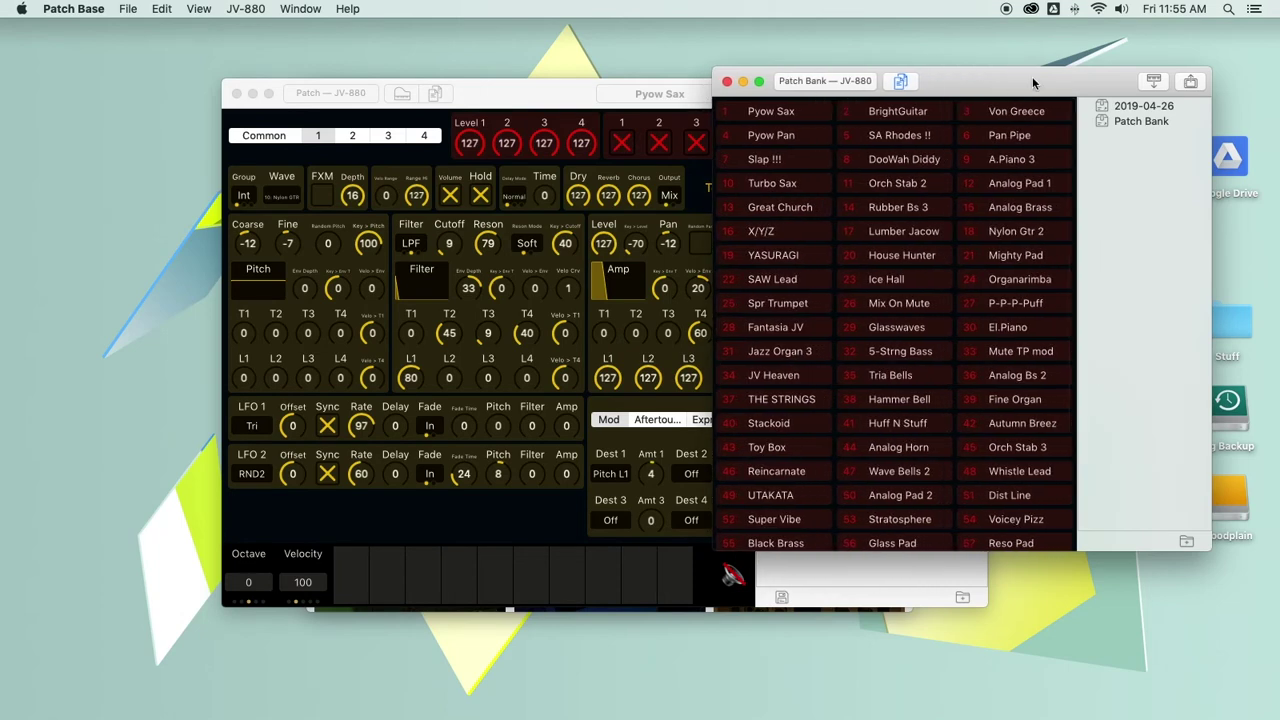
{"action": "left_click_drag", "start_coordinate": [1042, 71], "coordinate": [1023, 59]}
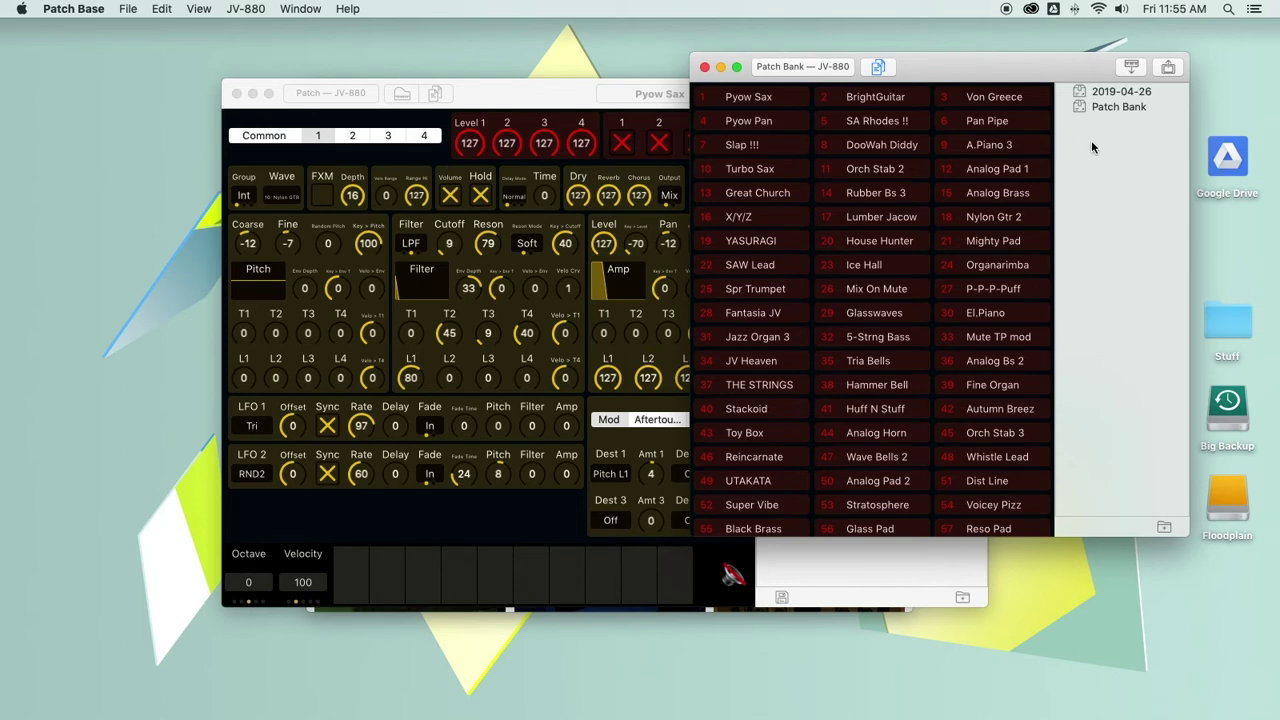
Save the JV-880 patch bank as 'Latest Bank' and select it in the sidebar
{"action": "left_click", "coordinate": [128, 10]}
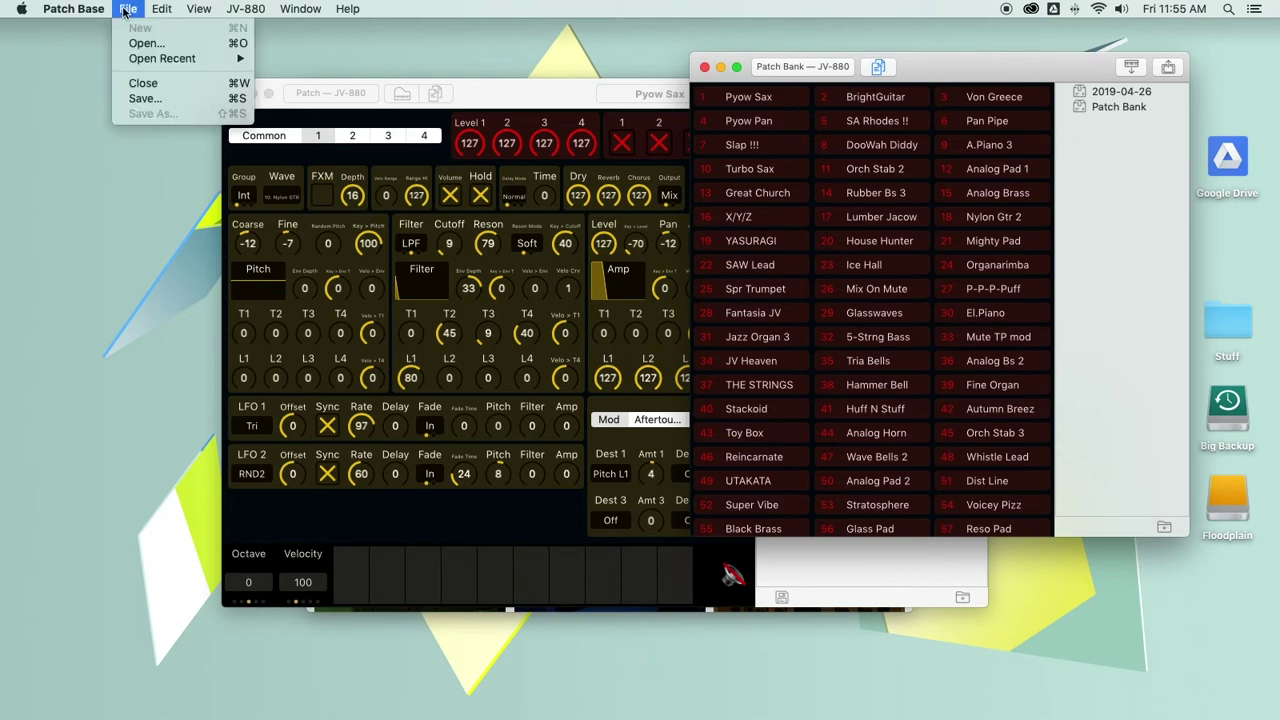
{"action": "left_click", "coordinate": [146, 99]}
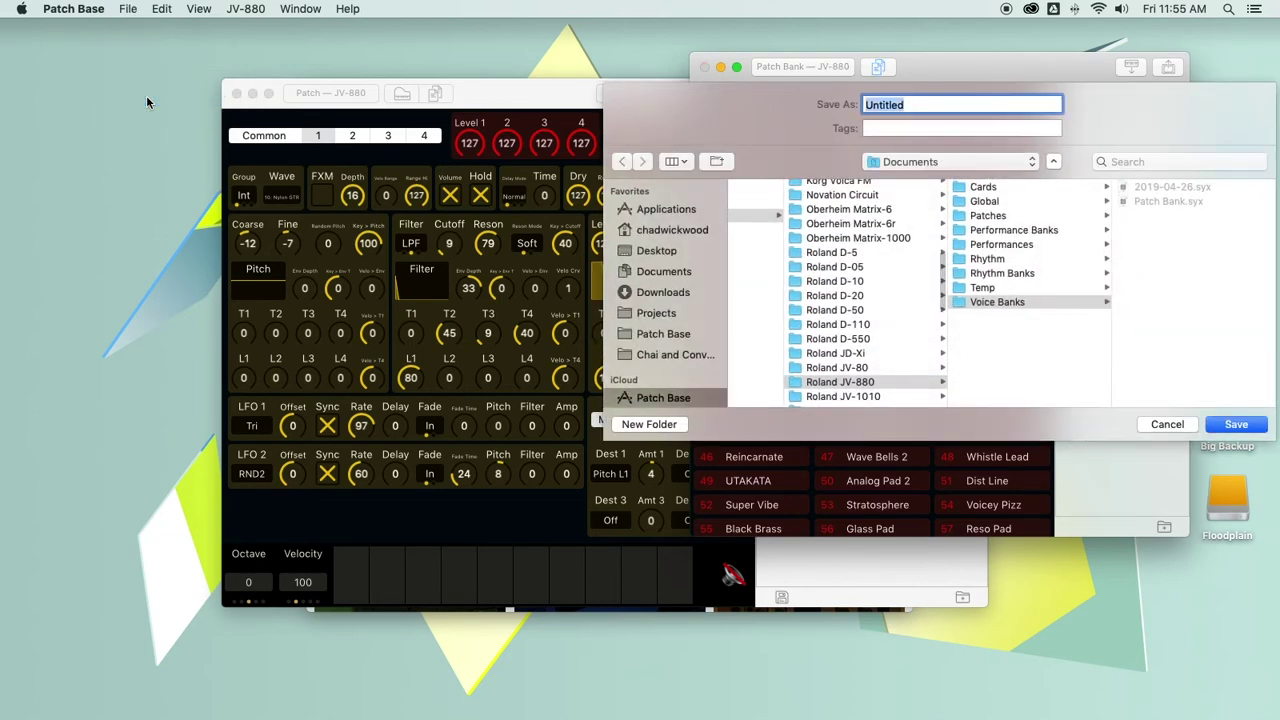
{"action": "type", "text": "Latest Bank"}
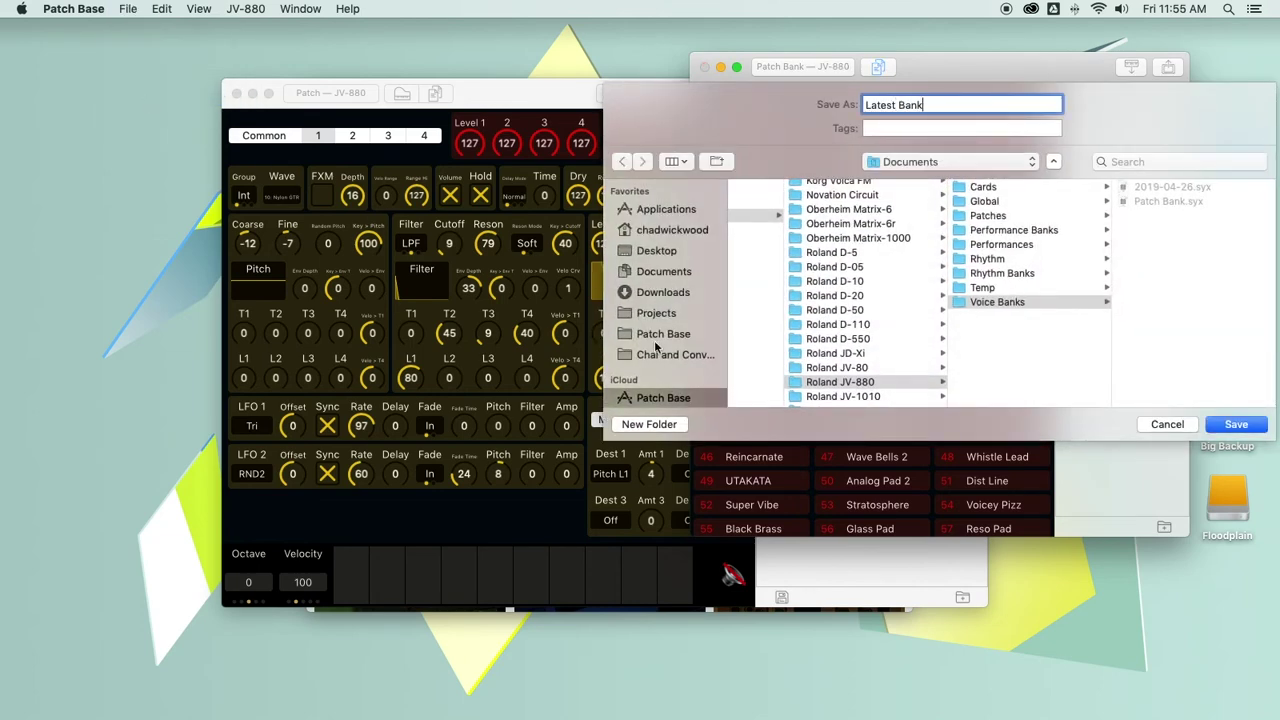
{"action": "left_click", "coordinate": [1234, 428]}
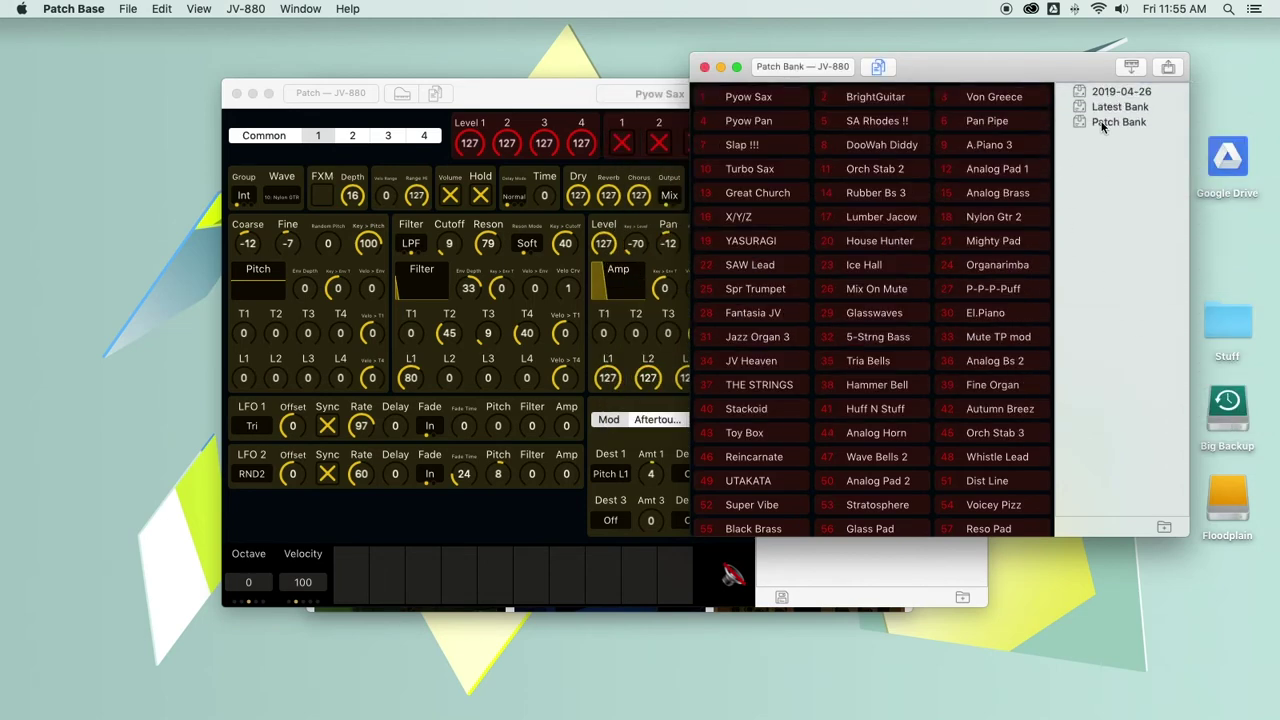
{"action": "left_click", "coordinate": [1108, 108]}
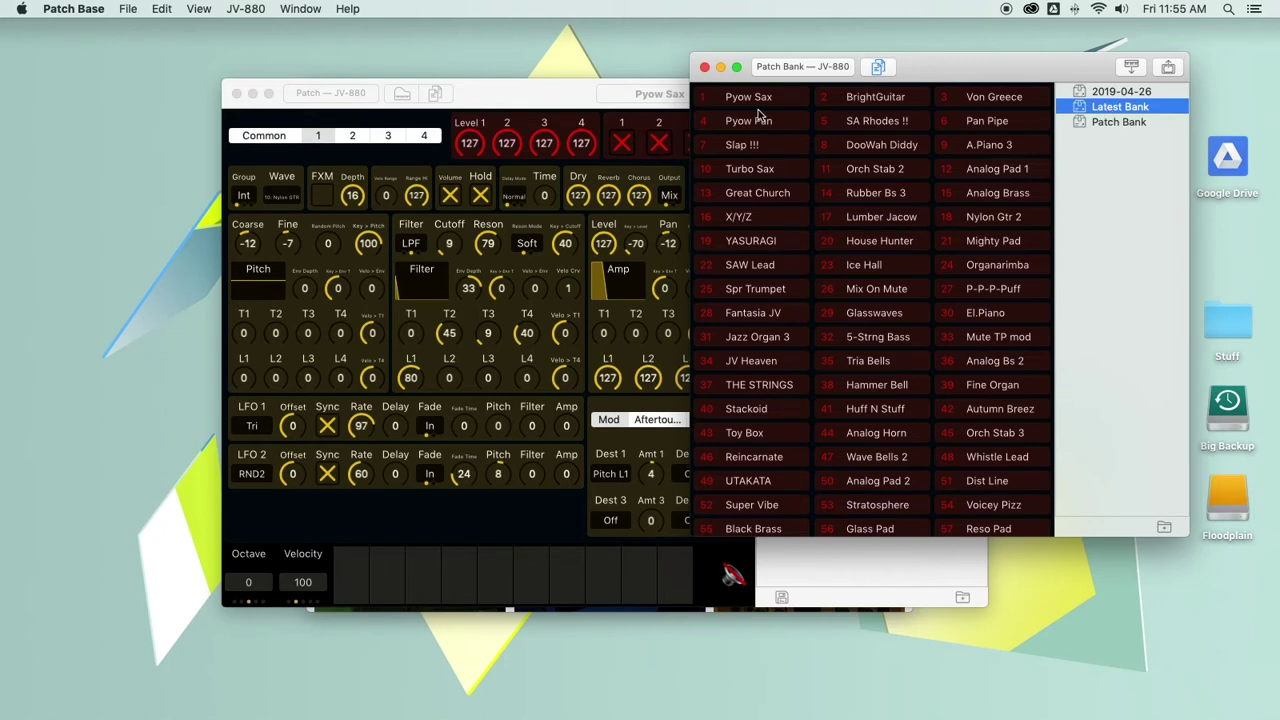
Bring the JV-880 patch editor back to the front
{"action": "left_click", "coordinate": [795, 68]}
{"action": "scroll", "coordinate": [798, 72], "scroll_direction": "up", "scroll_amount": 5}
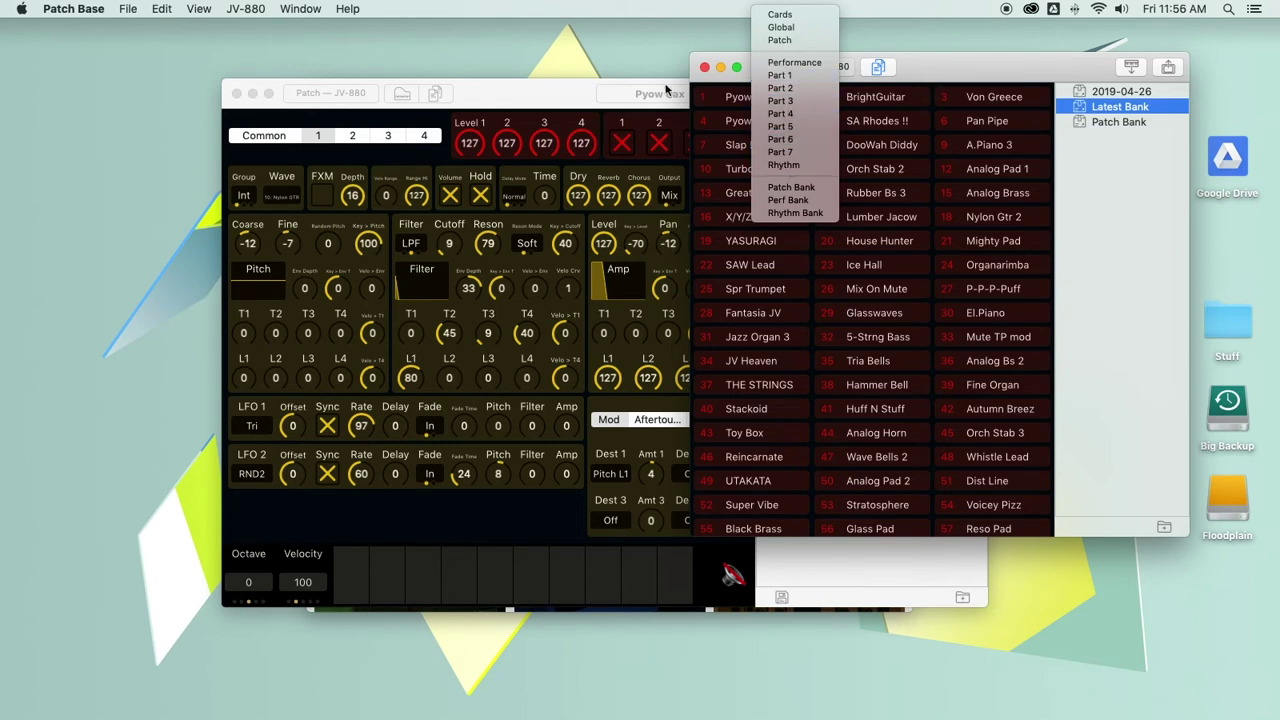
{"action": "left_click", "coordinate": [546, 91]}
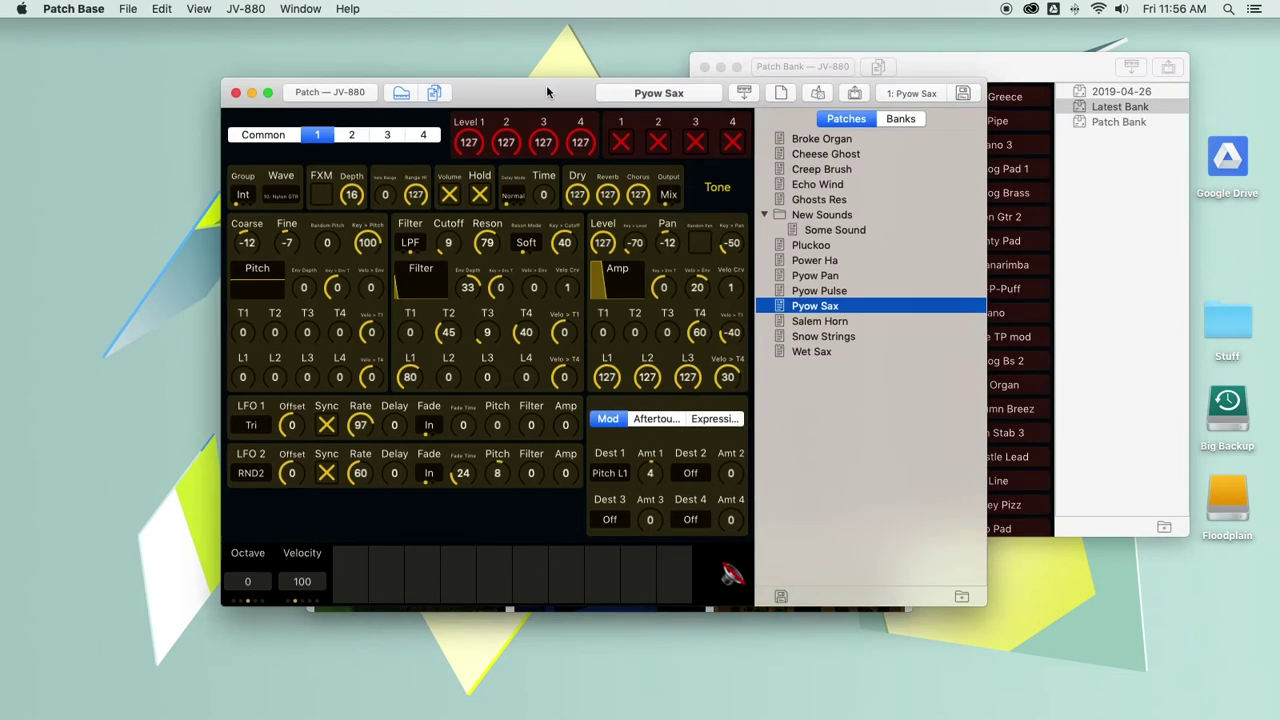
Close the JV-880 patch editor and open the JV-880 performance editor instead
{"action": "left_click", "coordinate": [235, 92]}
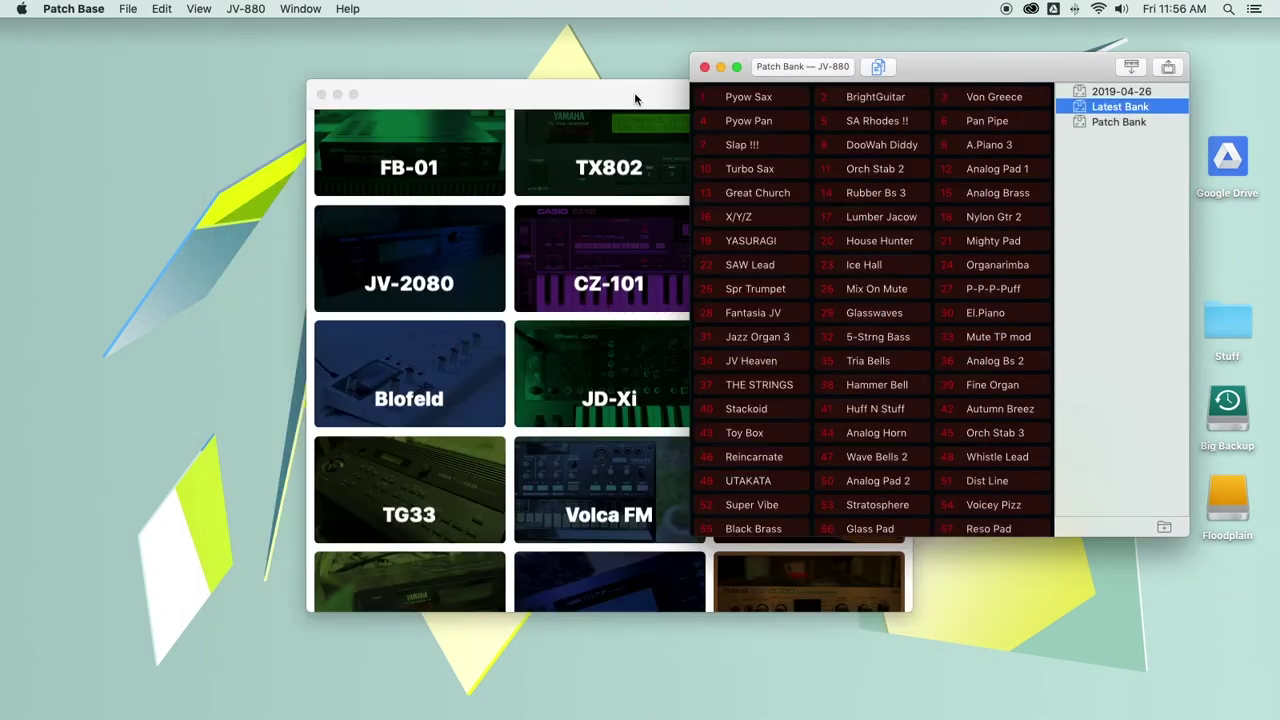
{"action": "left_click", "coordinate": [804, 70]}
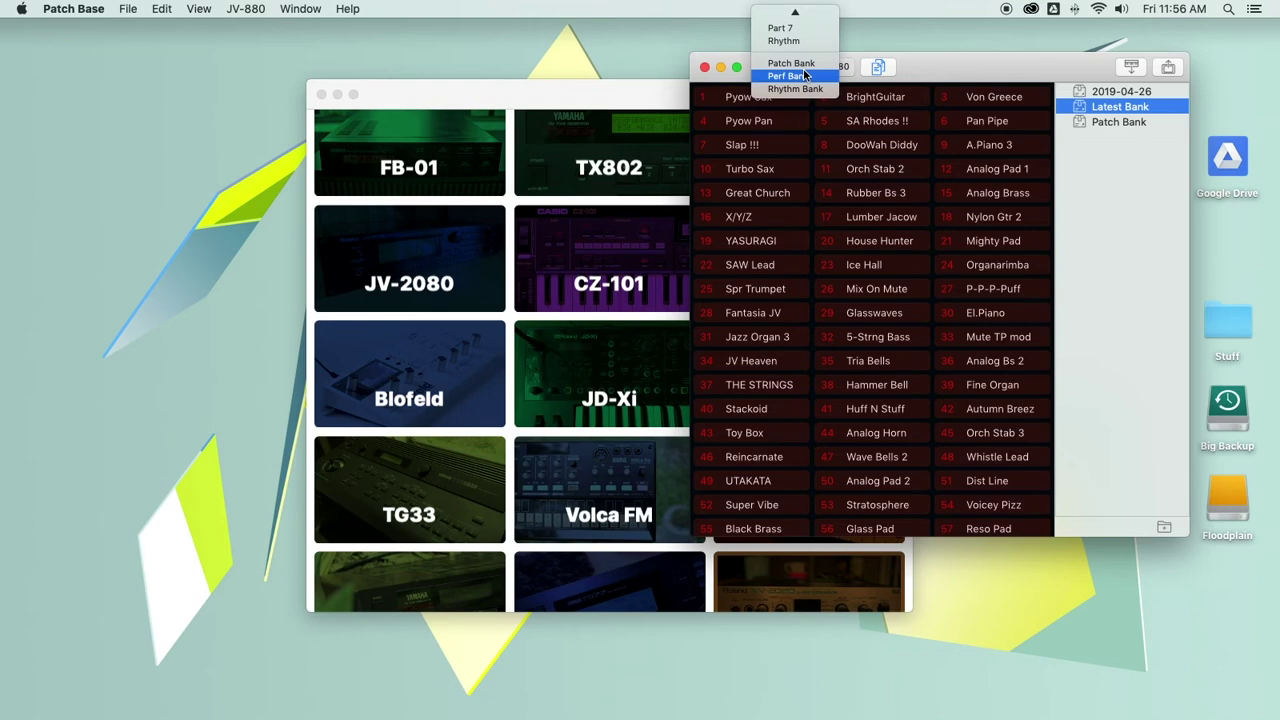
{"action": "scroll", "coordinate": [804, 75], "scroll_direction": "up", "scroll_amount": 3}
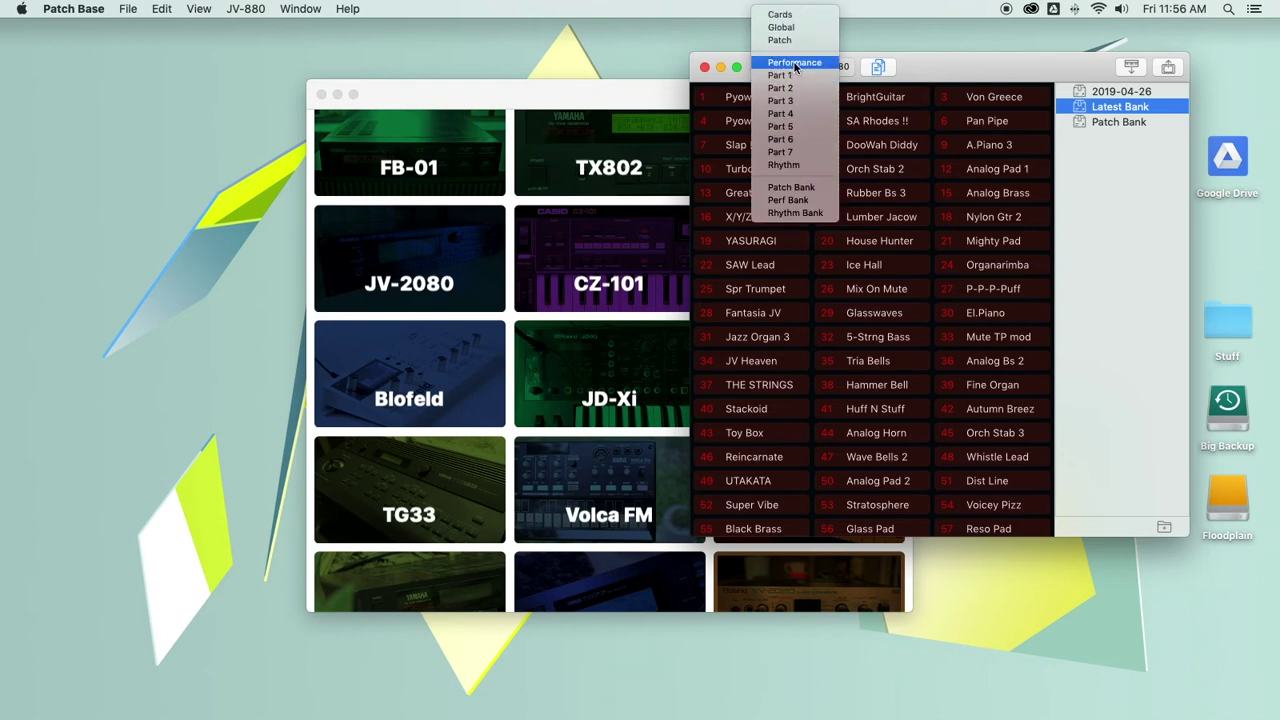
{"action": "left_click", "coordinate": [794, 62]}
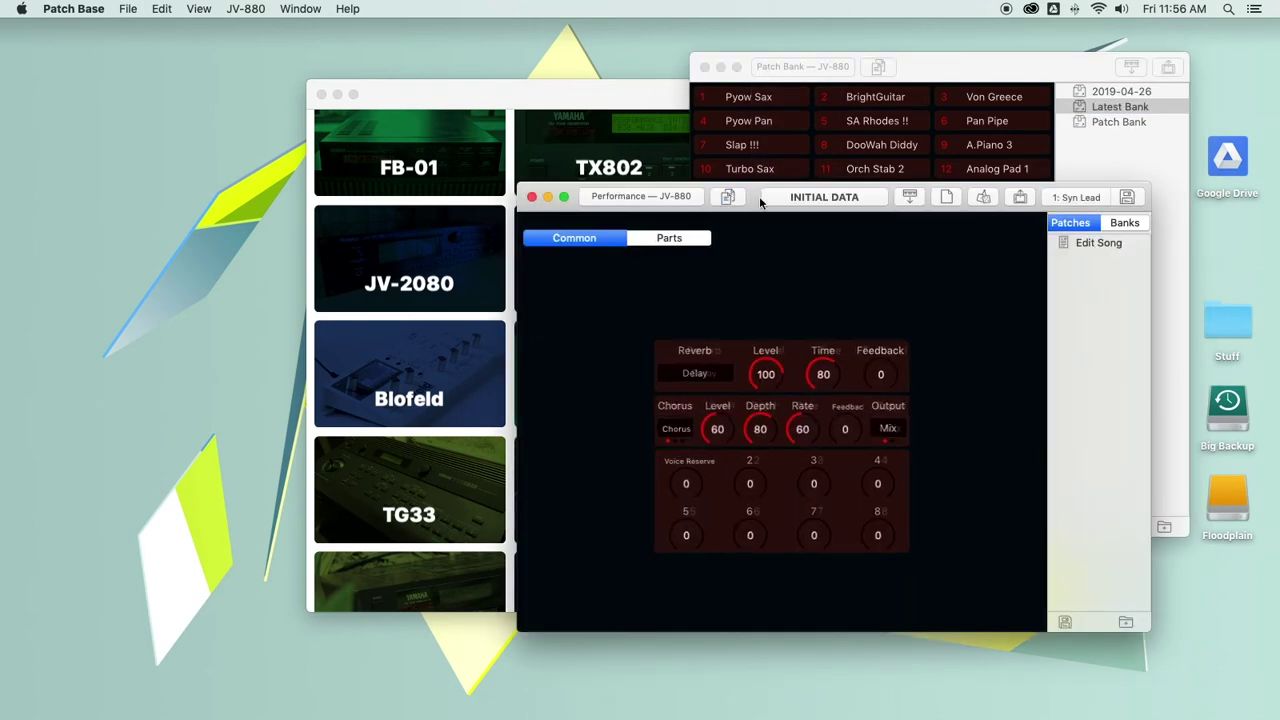
Move the performance editor to the top-left, show its eight Parts, and narrow it
{"action": "left_click_drag", "start_coordinate": [759, 197], "coordinate": [249, 34]}
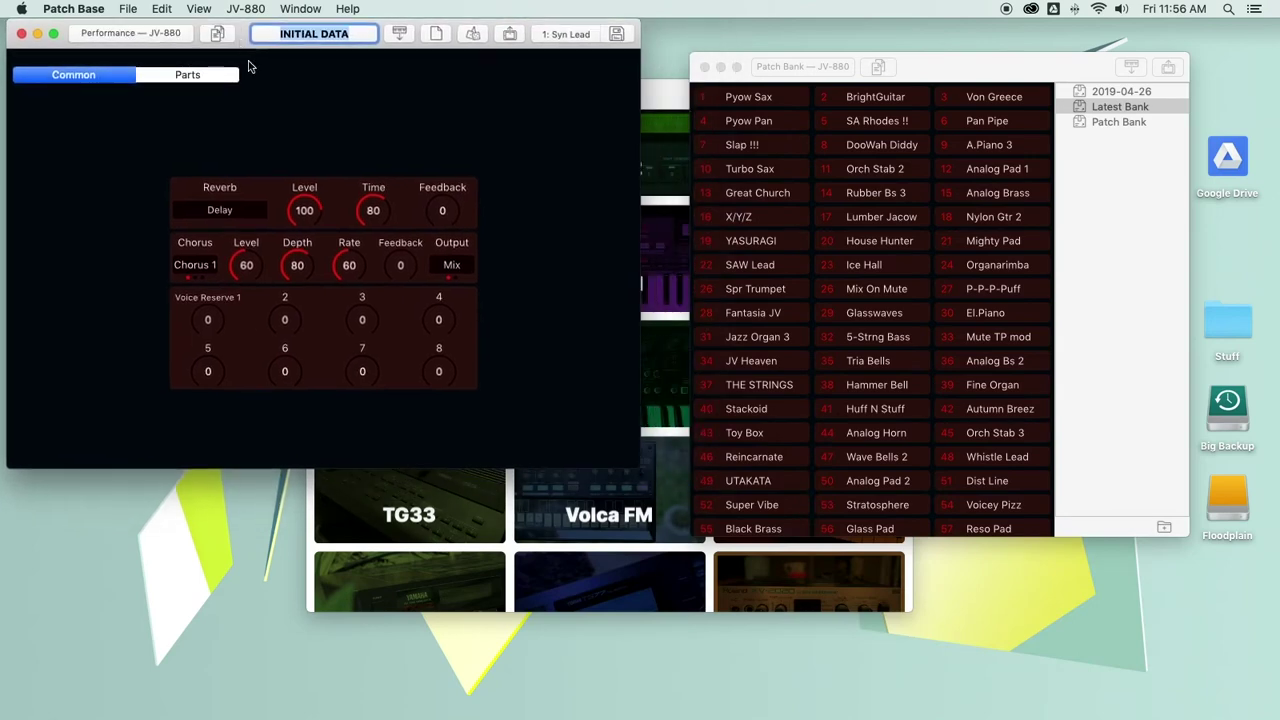
{"action": "left_click", "coordinate": [188, 76]}
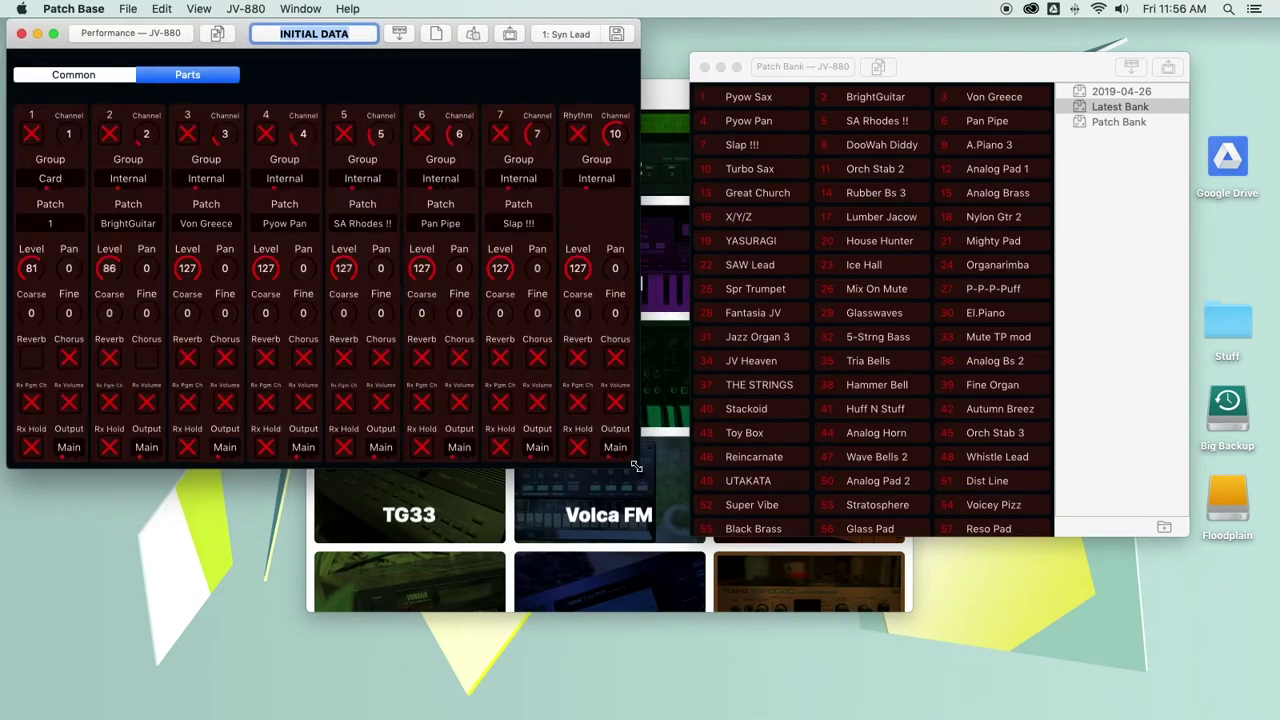
{"action": "left_click_drag", "start_coordinate": [636, 466], "coordinate": [548, 466]}
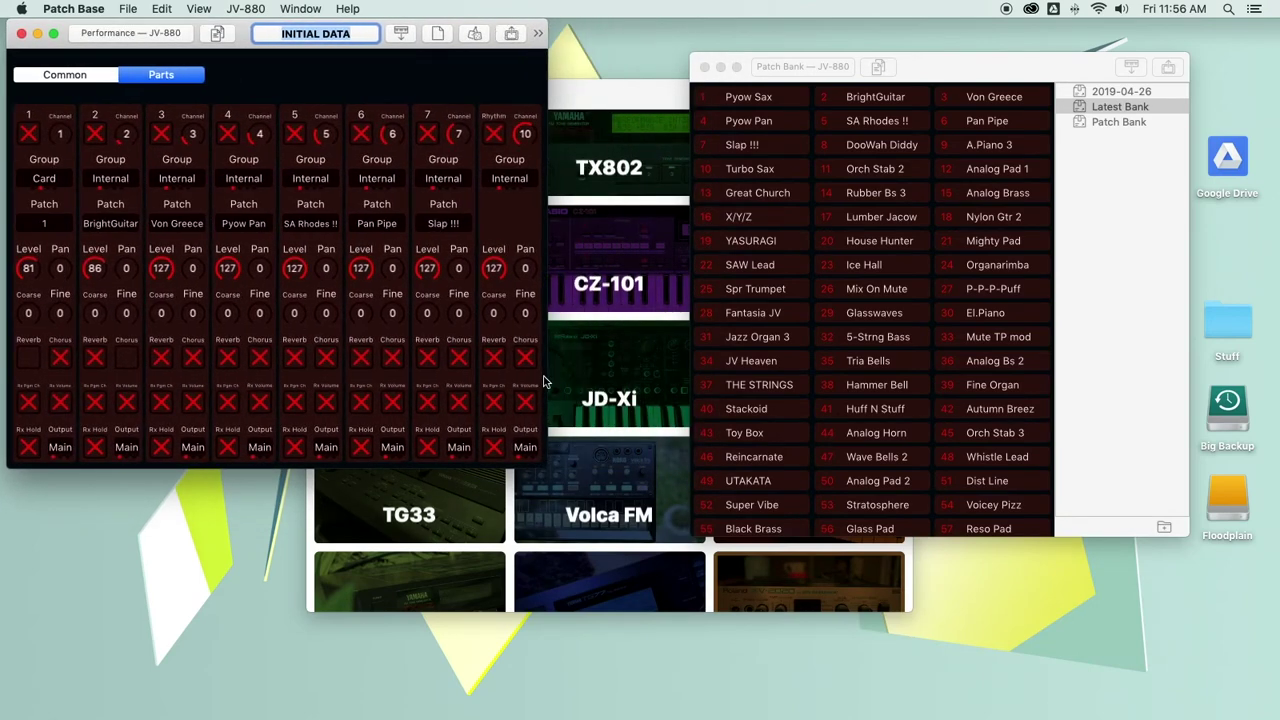
Open a shortened Part 1 (Voicey Pizz) editor beside the performance, then a Part 2 (BrightGuitar) editor
{"action": "left_click", "coordinate": [797, 66]}
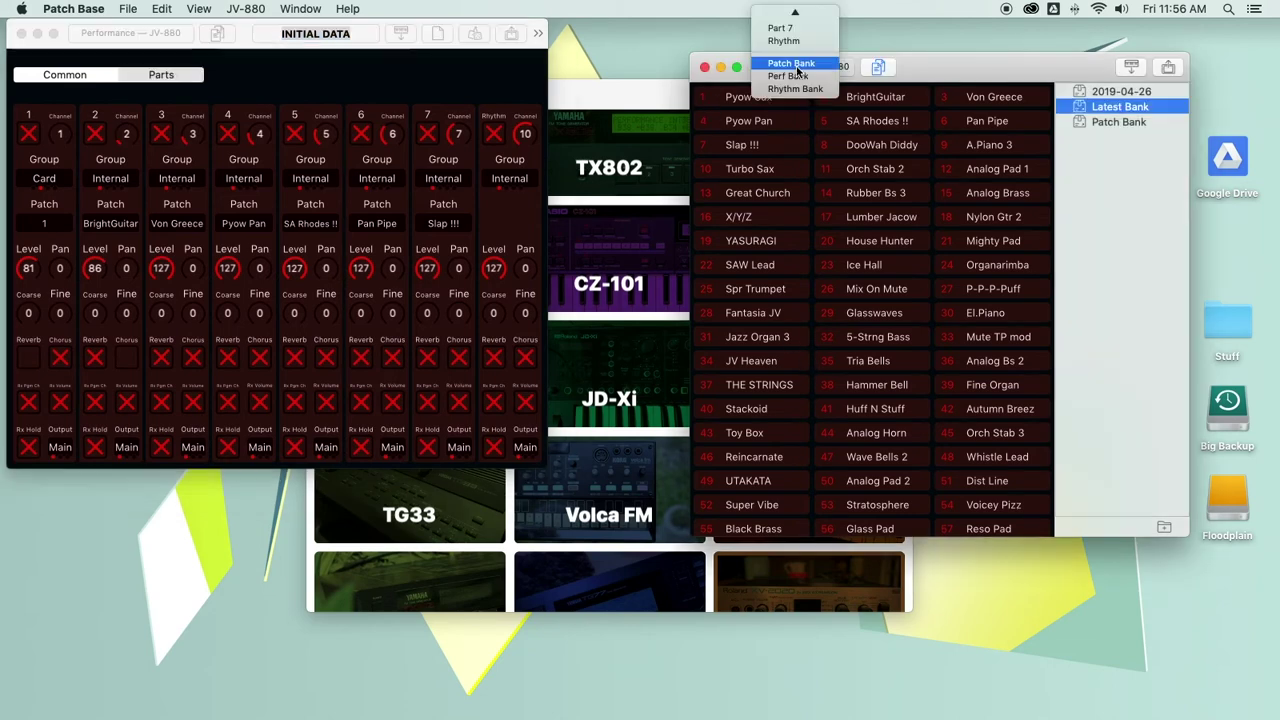
{"action": "left_click", "coordinate": [799, 75]}
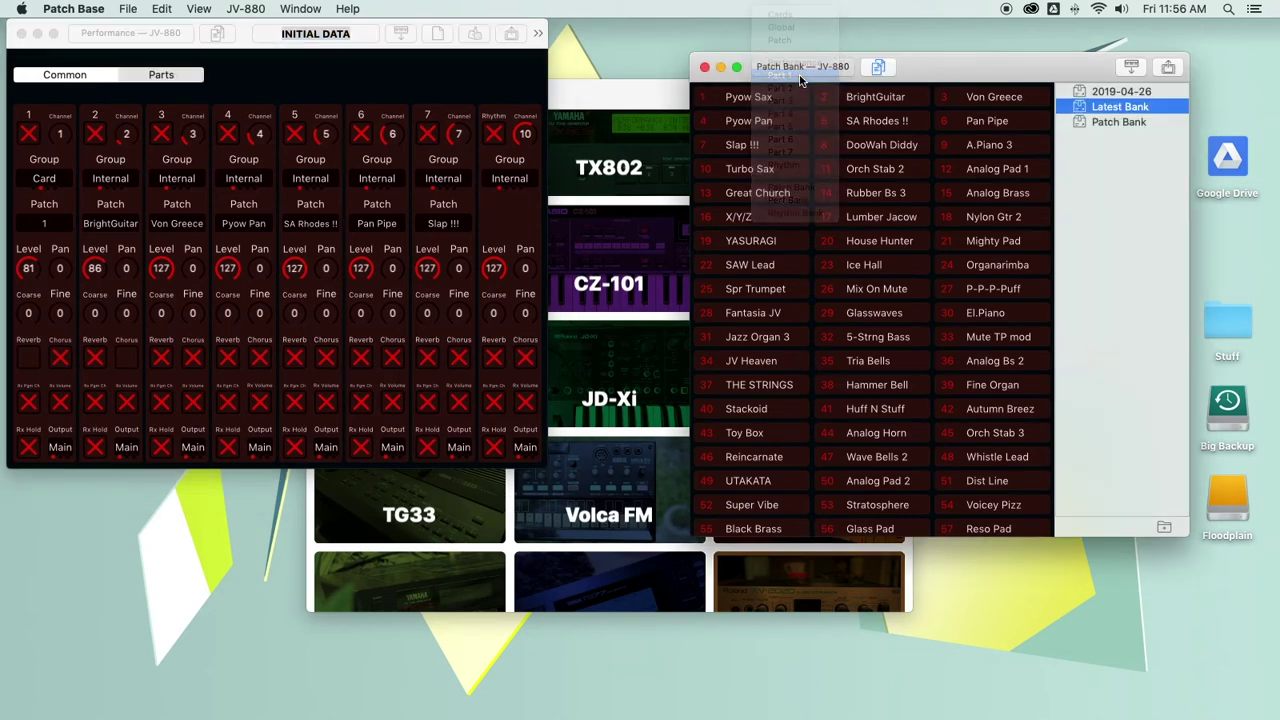
{"action": "left_click_drag", "start_coordinate": [695, 175], "coordinate": [803, 33]}
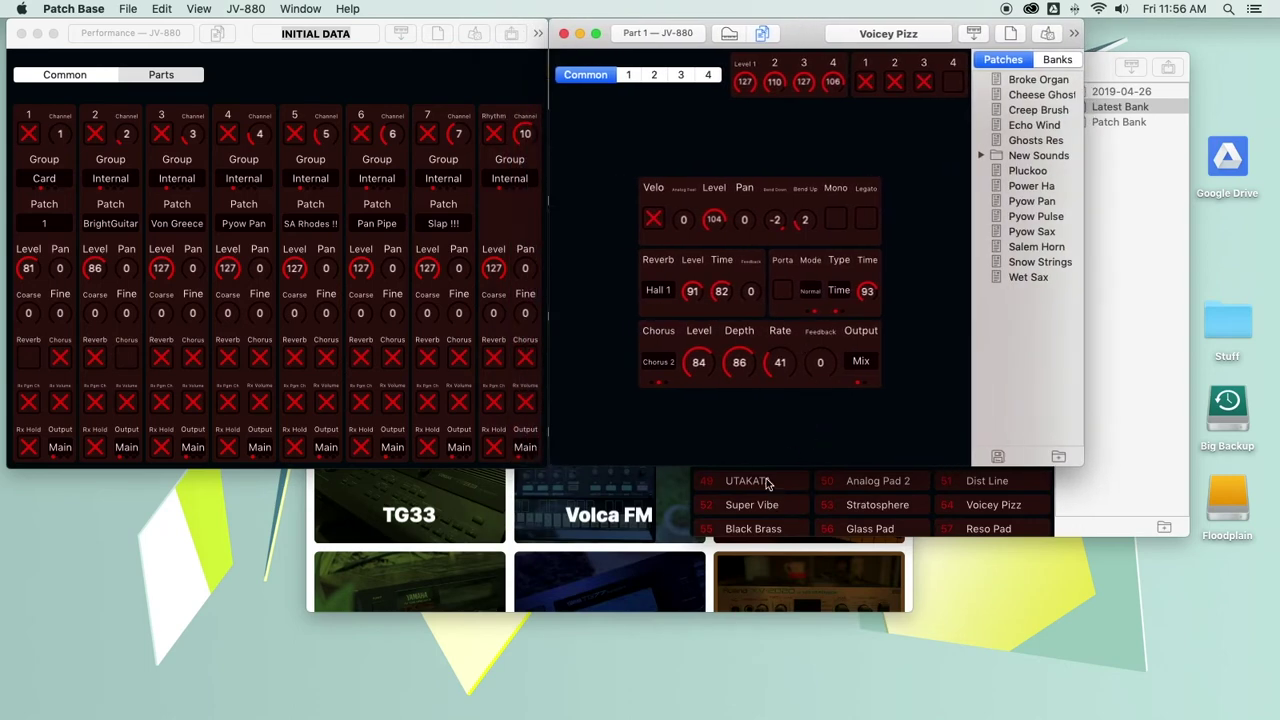
{"action": "left_click_drag", "start_coordinate": [763, 467], "coordinate": [746, 364]}
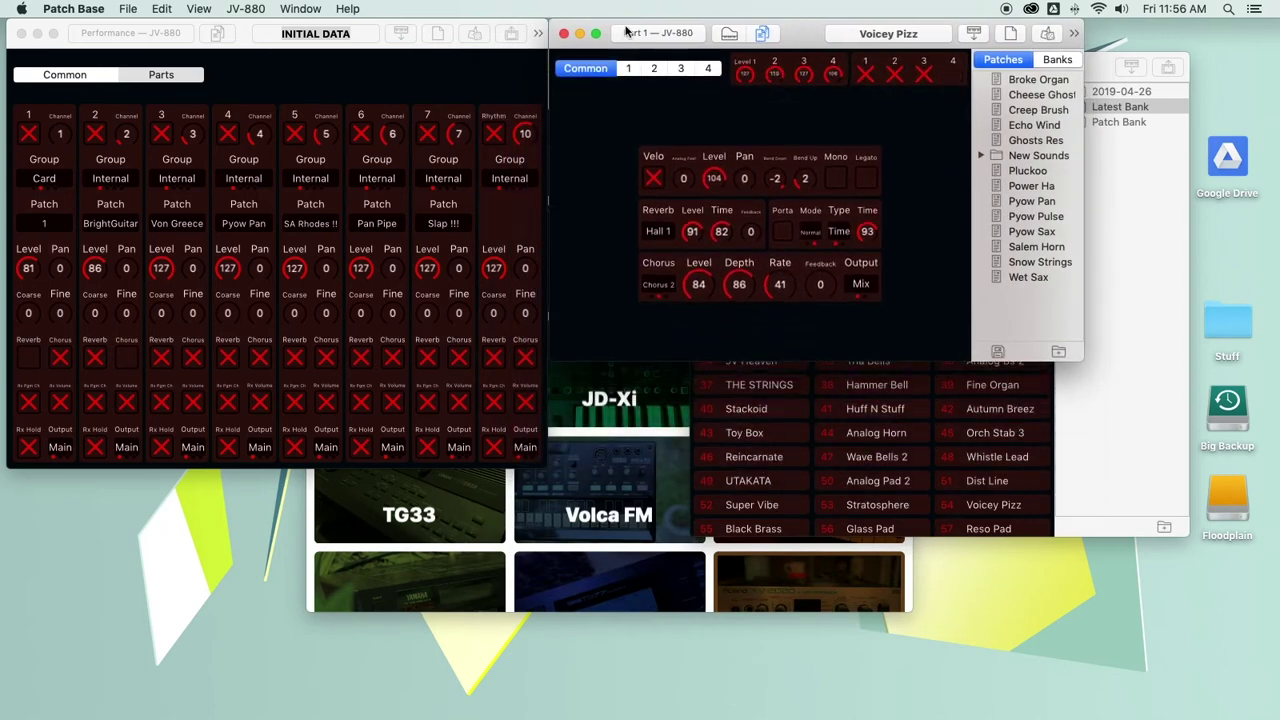
{"action": "left_click", "coordinate": [630, 33]}
{"action": "left_click", "coordinate": [672, 249]}
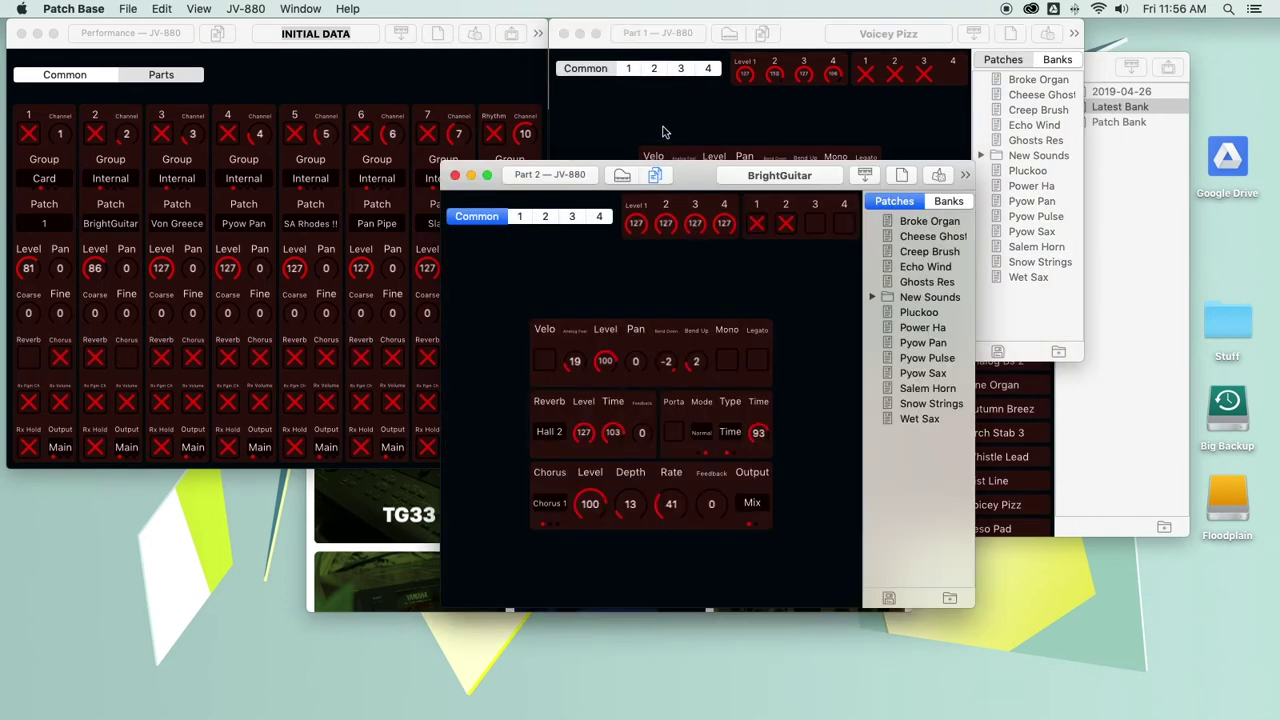
Move Part 2 lower showing its full tone settings, and hide Part 1's patch list
{"action": "left_click_drag", "start_coordinate": [705, 185], "coordinate": [796, 360]}
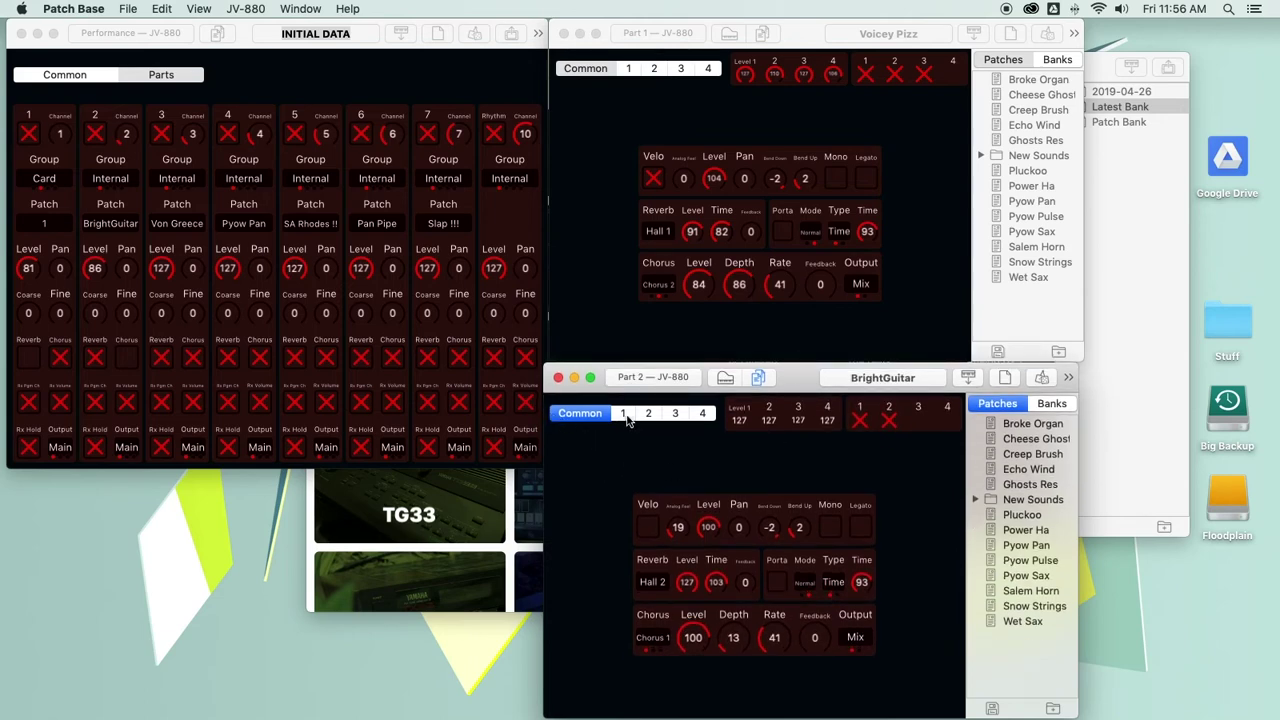
{"action": "left_click", "coordinate": [622, 413]}
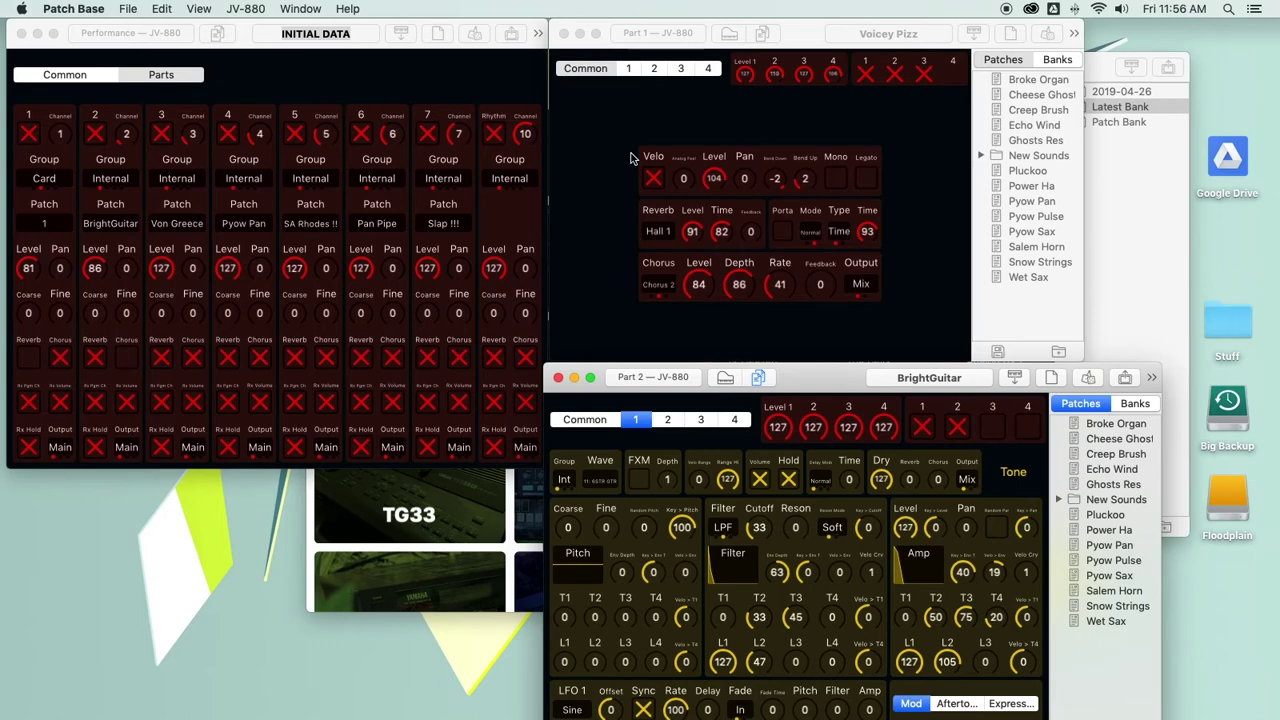
{"action": "left_click", "coordinate": [759, 36]}
{"action": "left_click", "coordinate": [759, 36]}
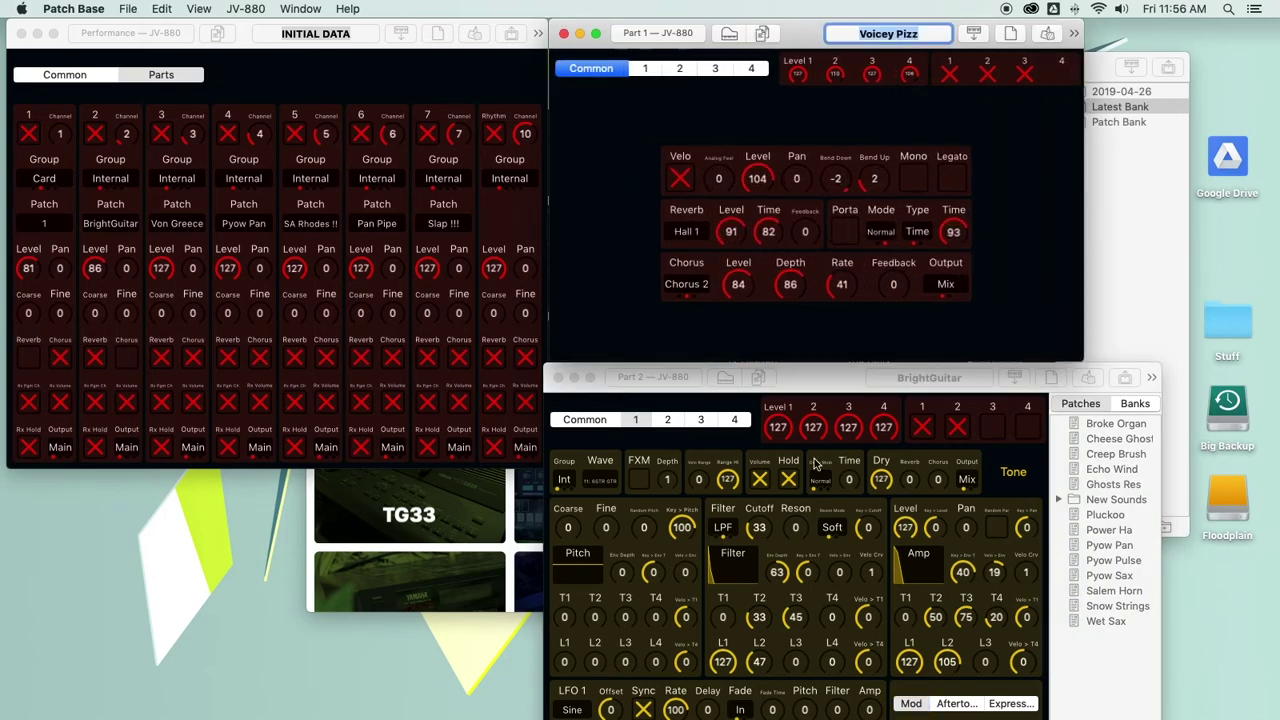
Close the Part 2 editor, enlarge Part 1, and move it lower to uncover the patch bank
{"action": "left_click", "coordinate": [558, 377]}
{"action": "double_click", "coordinate": [733, 361]}
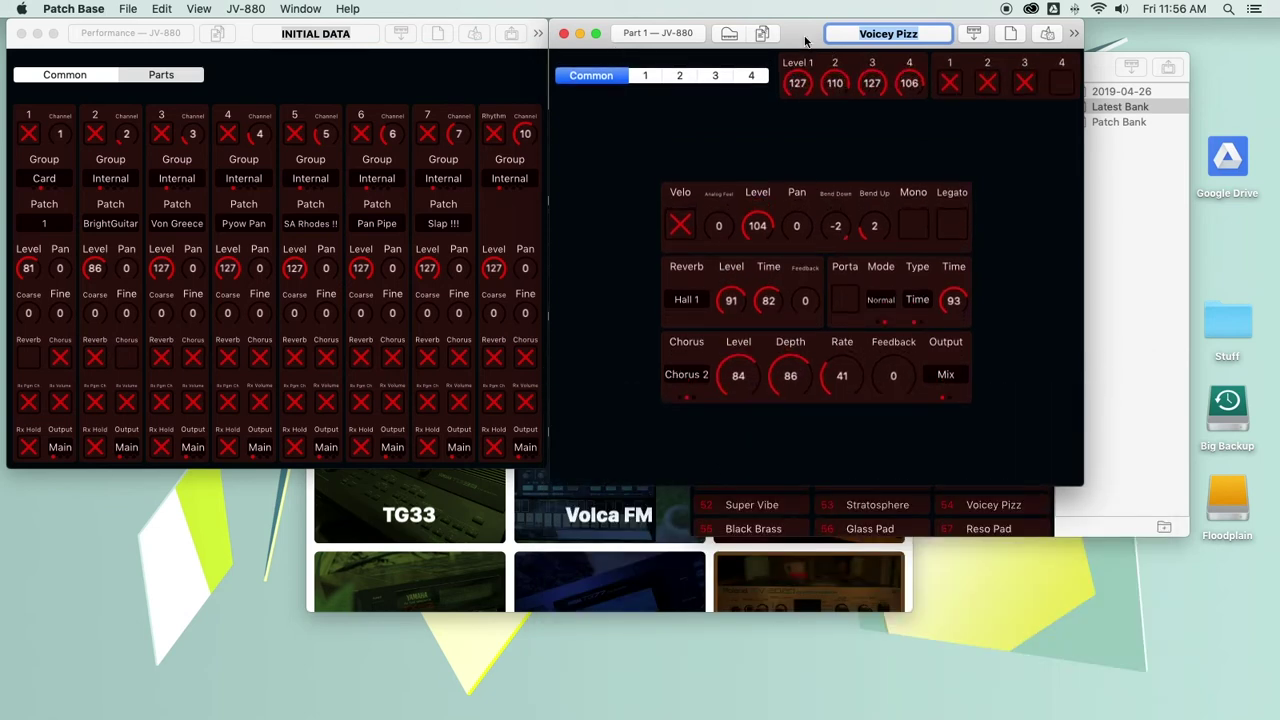
{"action": "left_click_drag", "start_coordinate": [806, 42], "coordinate": [818, 172]}
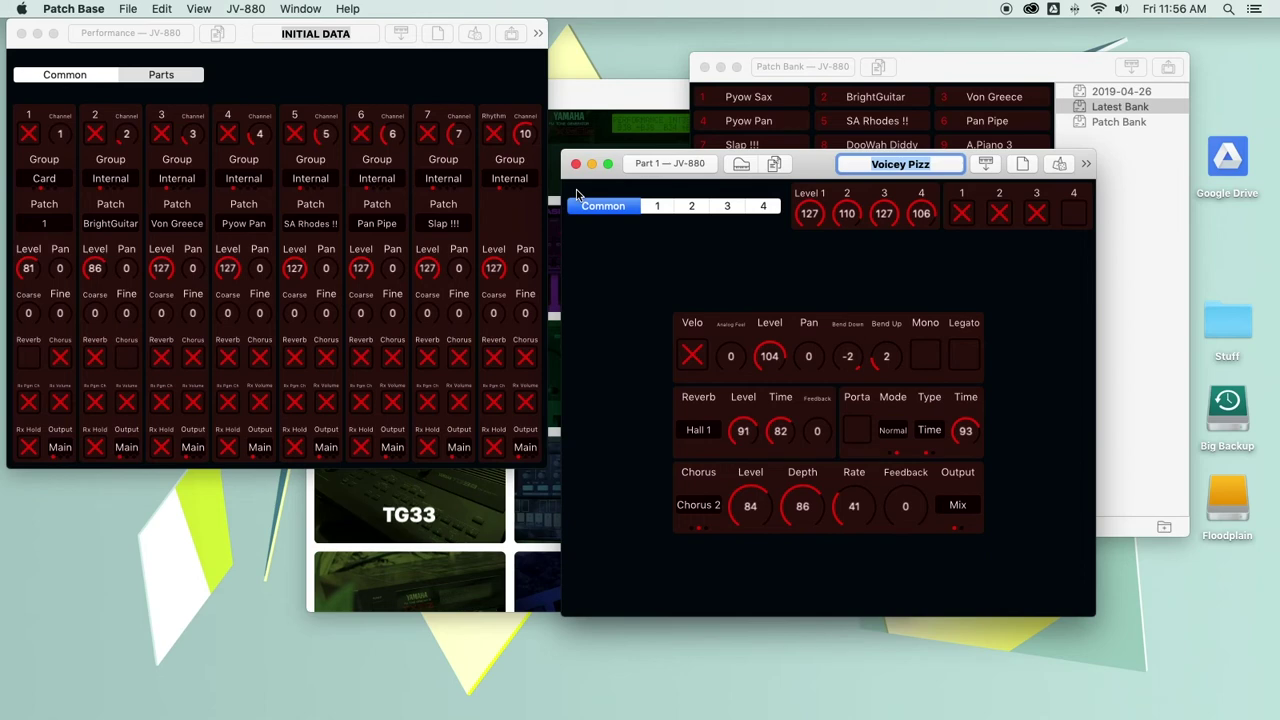
{"action": "left_click", "coordinate": [247, 33]}
Confirm the JV-880 MIDI input and output are both Pro14 MIDI, then return to the Synth Editors window
{"action": "left_click", "coordinate": [161, 74]}
{"action": "left_click_drag", "start_coordinate": [244, 24], "coordinate": [256, 49]}
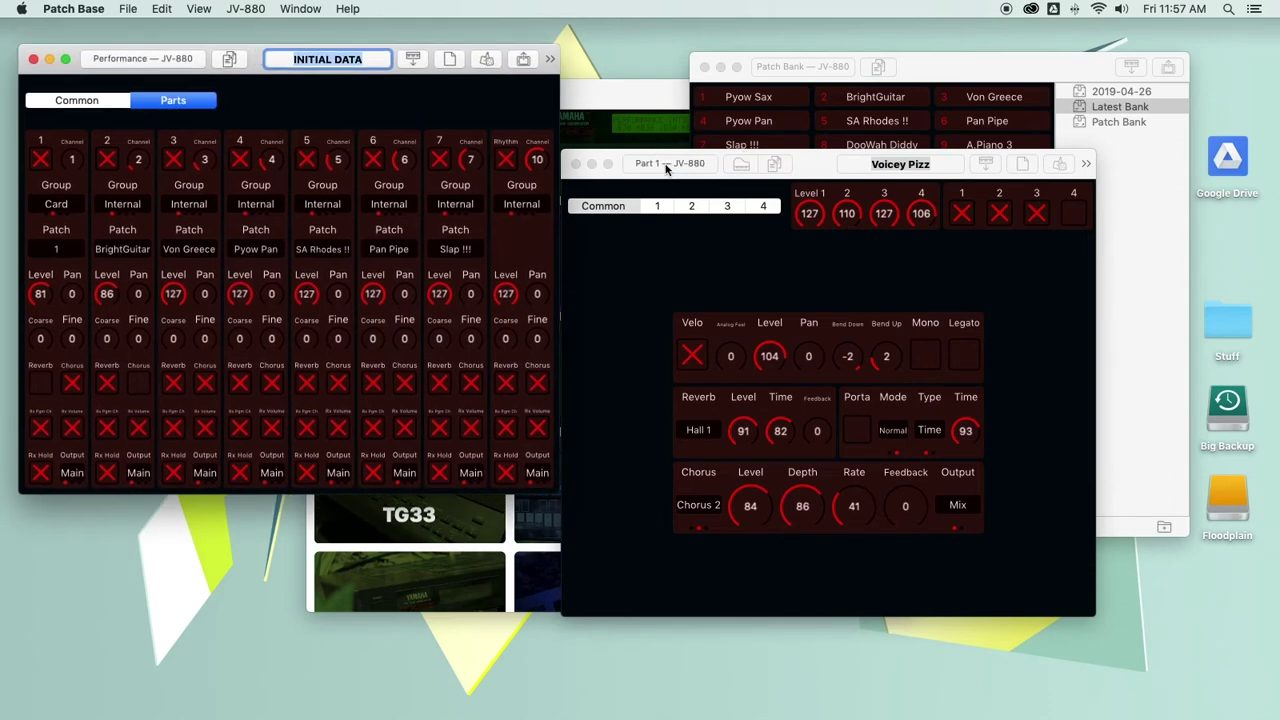
{"action": "left_click", "coordinate": [246, 10]}
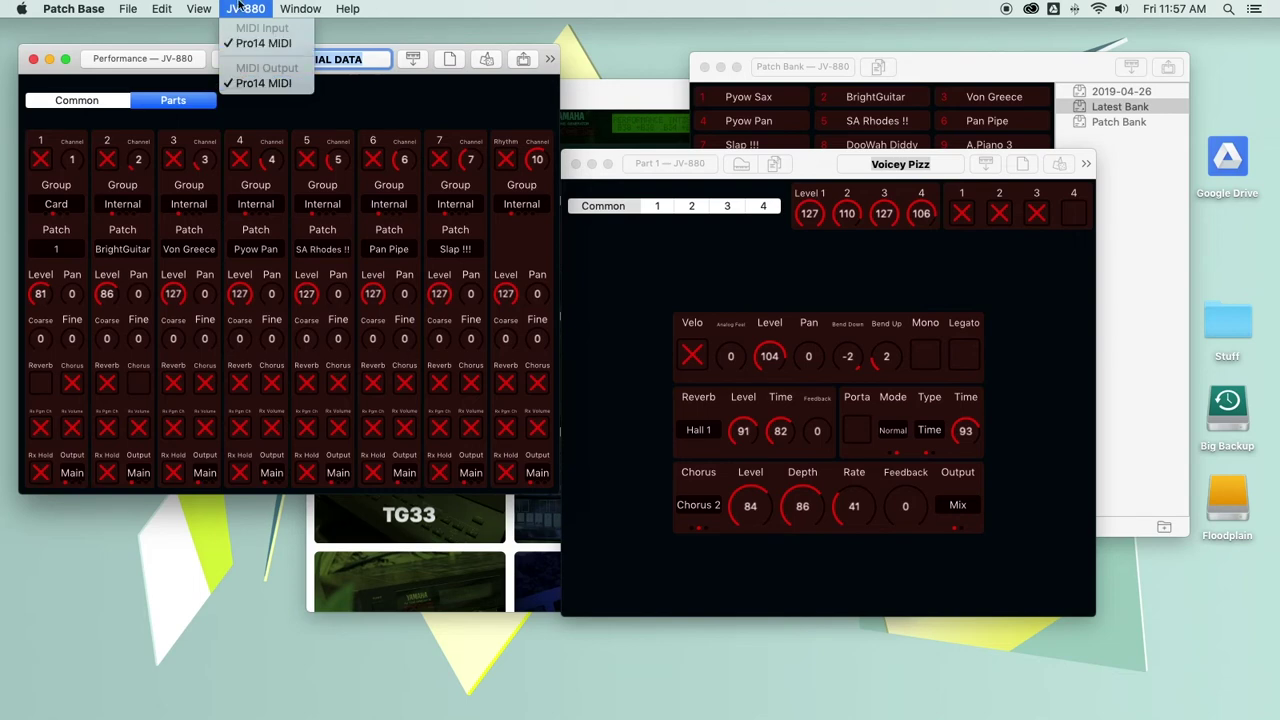
{"action": "left_click", "coordinate": [265, 84]}
{"action": "left_click", "coordinate": [616, 100]}
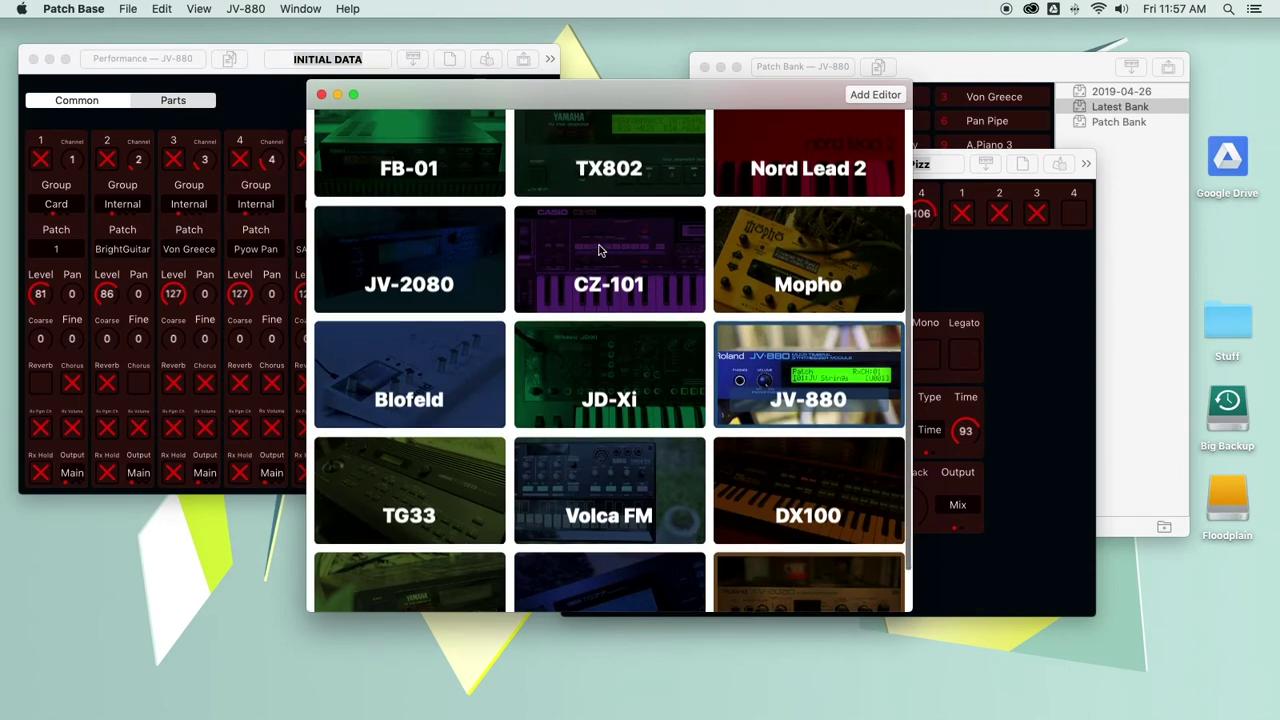
Open the Mopho editor, move it up-left, and hide its Patches sidebar
{"action": "scroll", "coordinate": [601, 256], "scroll_direction": "up", "scroll_amount": 2}
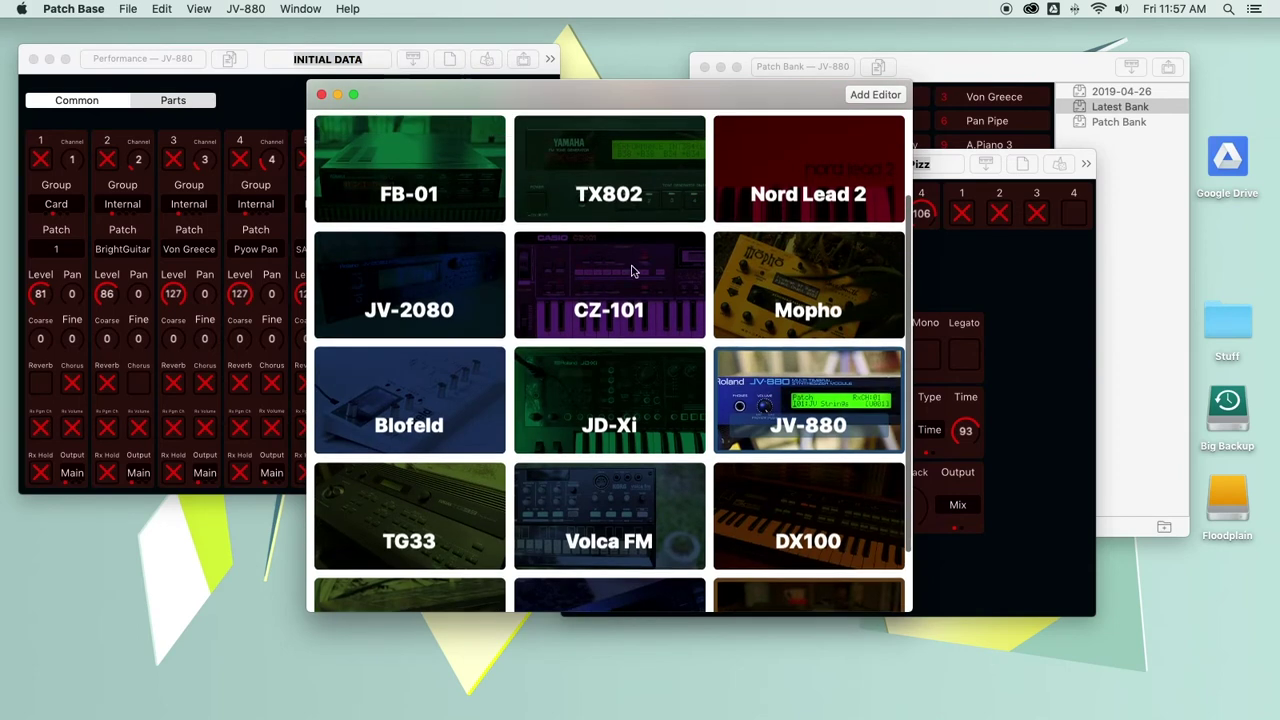
{"action": "left_click", "coordinate": [794, 249]}
{"action": "double_click", "coordinate": [797, 255]}
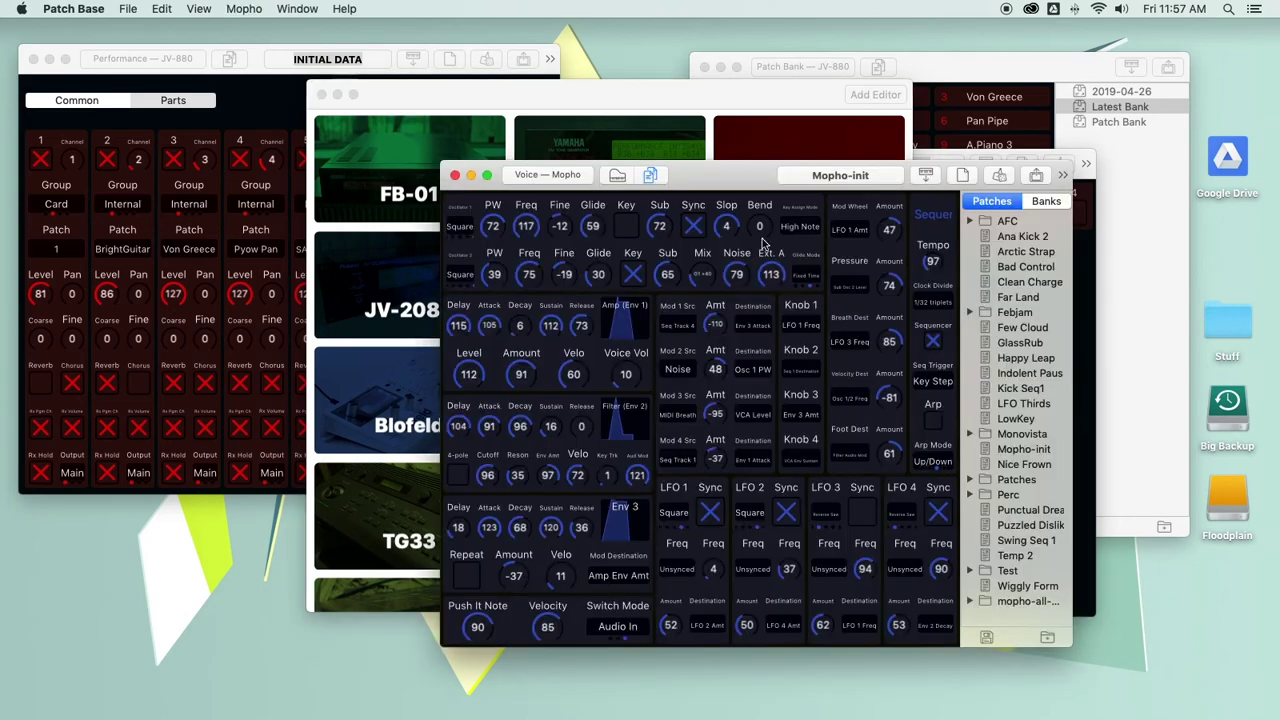
{"action": "left_click_drag", "start_coordinate": [749, 189], "coordinate": [672, 160]}
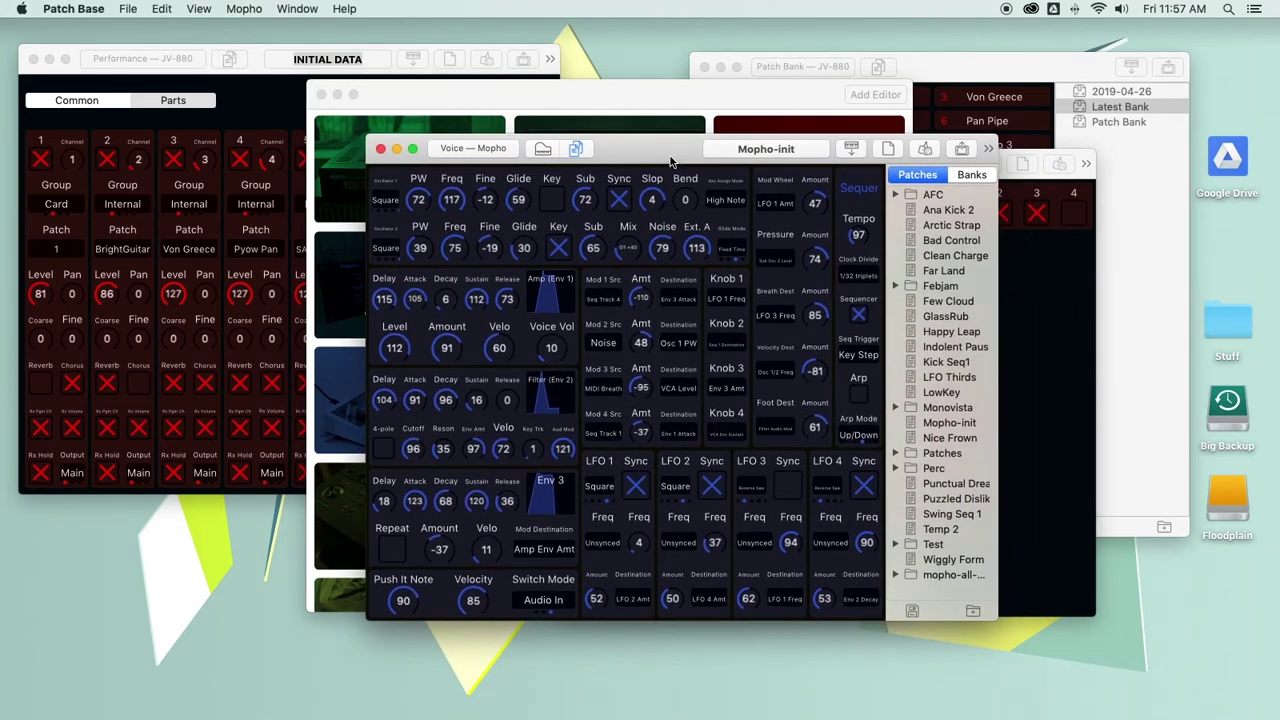
{"action": "left_click", "coordinate": [575, 148]}
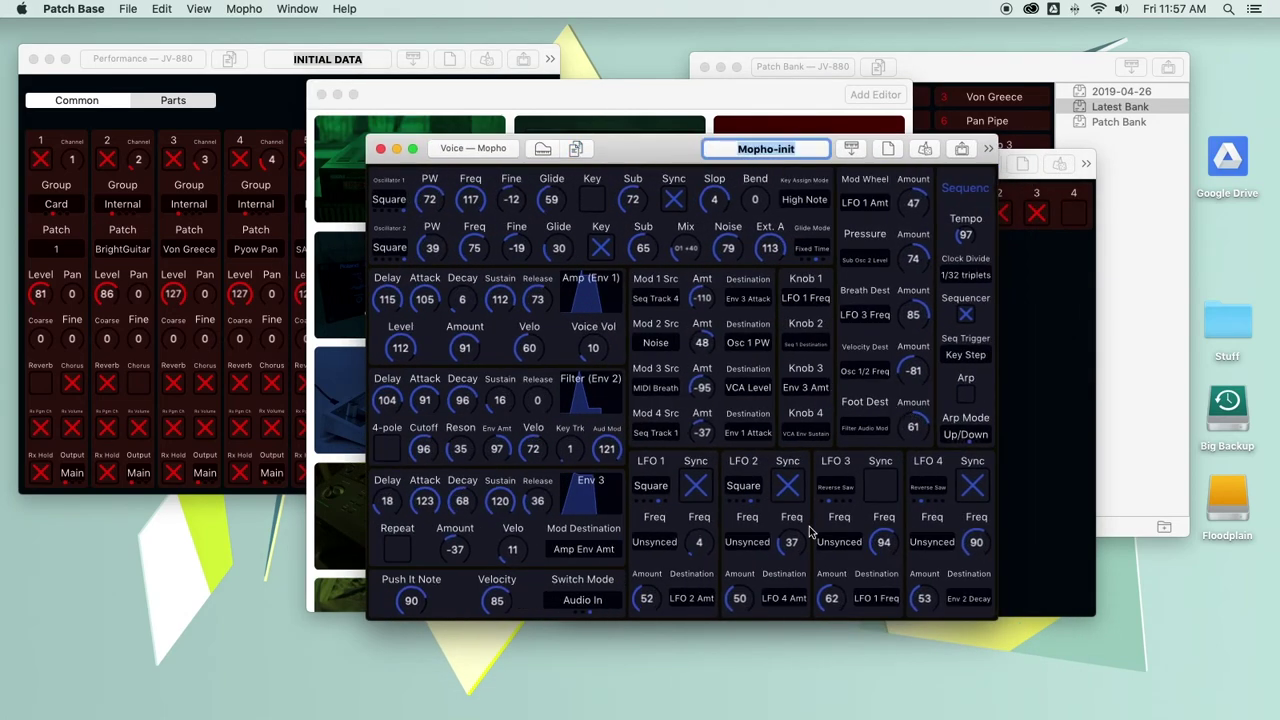
Set the Mopho's MIDI input and output to Pro14 MIDI, then close the Mopho editor
{"action": "left_click", "coordinate": [245, 9]}
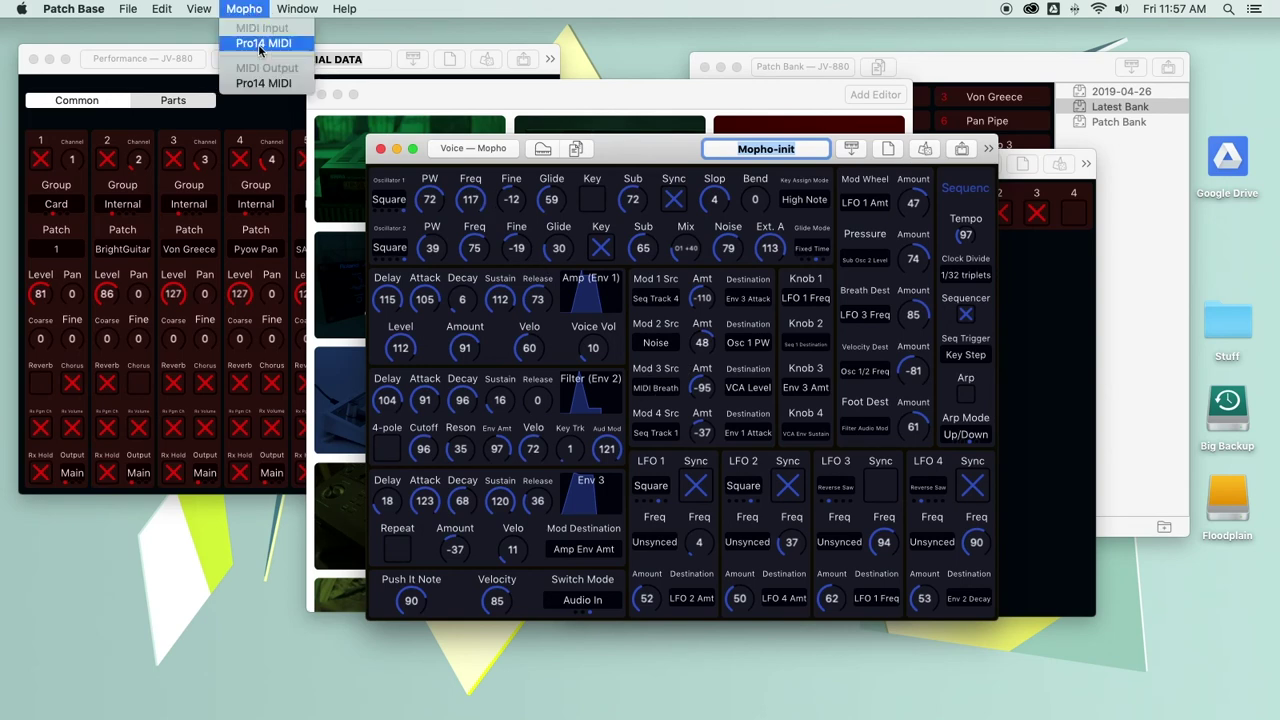
{"action": "left_click", "coordinate": [258, 44]}
{"action": "left_click", "coordinate": [250, 9]}
{"action": "left_click", "coordinate": [259, 84]}
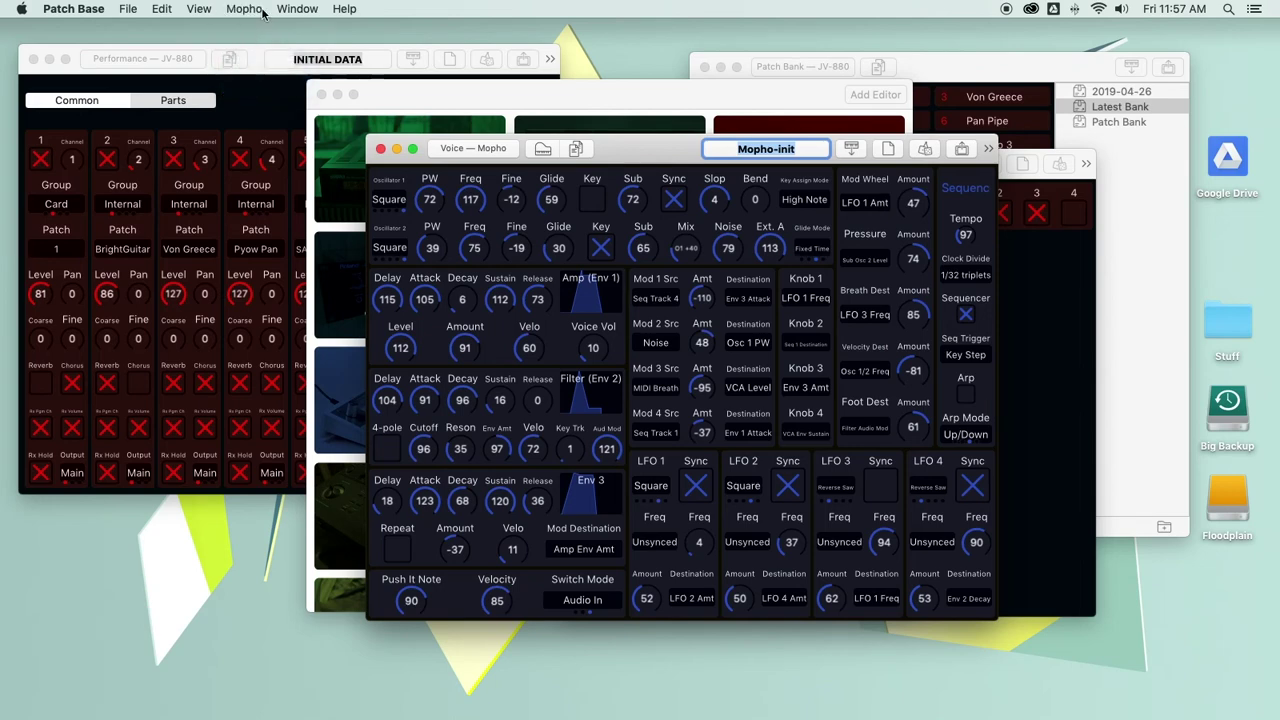
{"action": "left_click", "coordinate": [247, 10]}
{"action": "left_click", "coordinate": [248, 8]}
{"action": "left_click", "coordinate": [380, 149]}
Move TX802 to row 3, column 3 and Mopho to row 3's first column, then open the synth catalogue
{"action": "scroll", "coordinate": [462, 180], "scroll_direction": "down", "scroll_amount": 3}
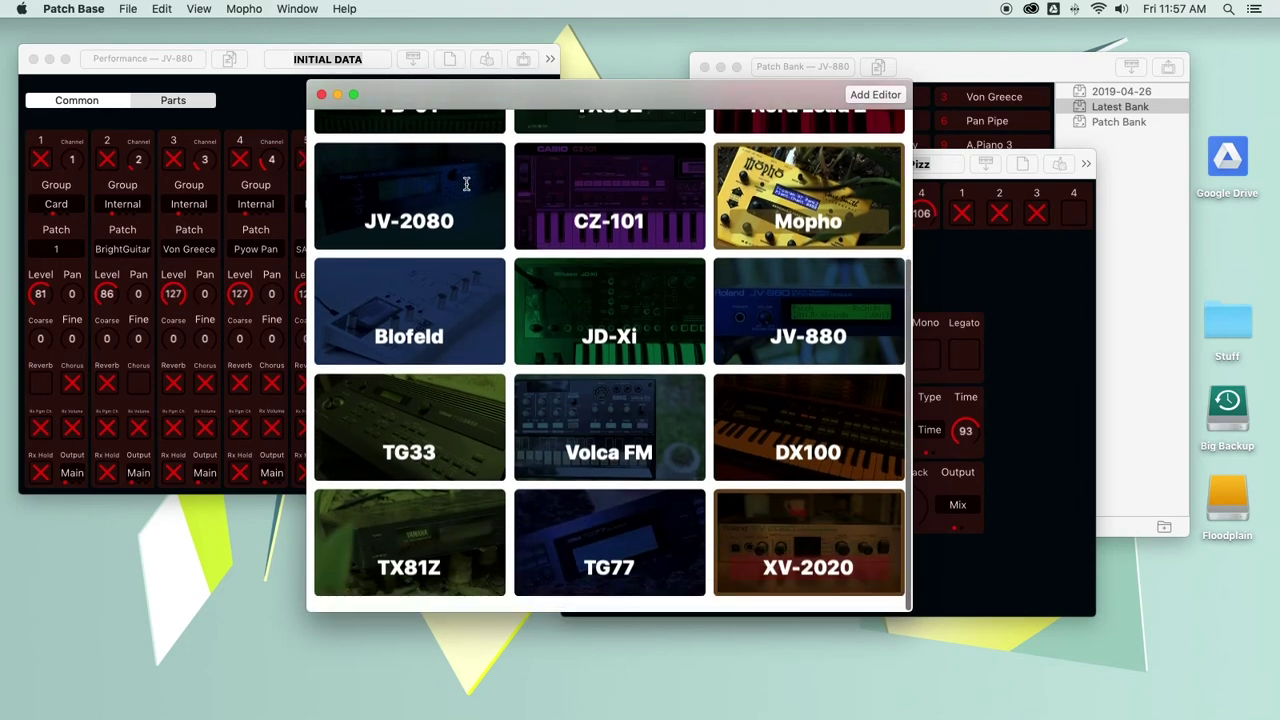
{"action": "scroll", "coordinate": [466, 183], "scroll_direction": "up", "scroll_amount": 3}
{"action": "scroll", "coordinate": [466, 183], "scroll_direction": "down", "scroll_amount": 3}
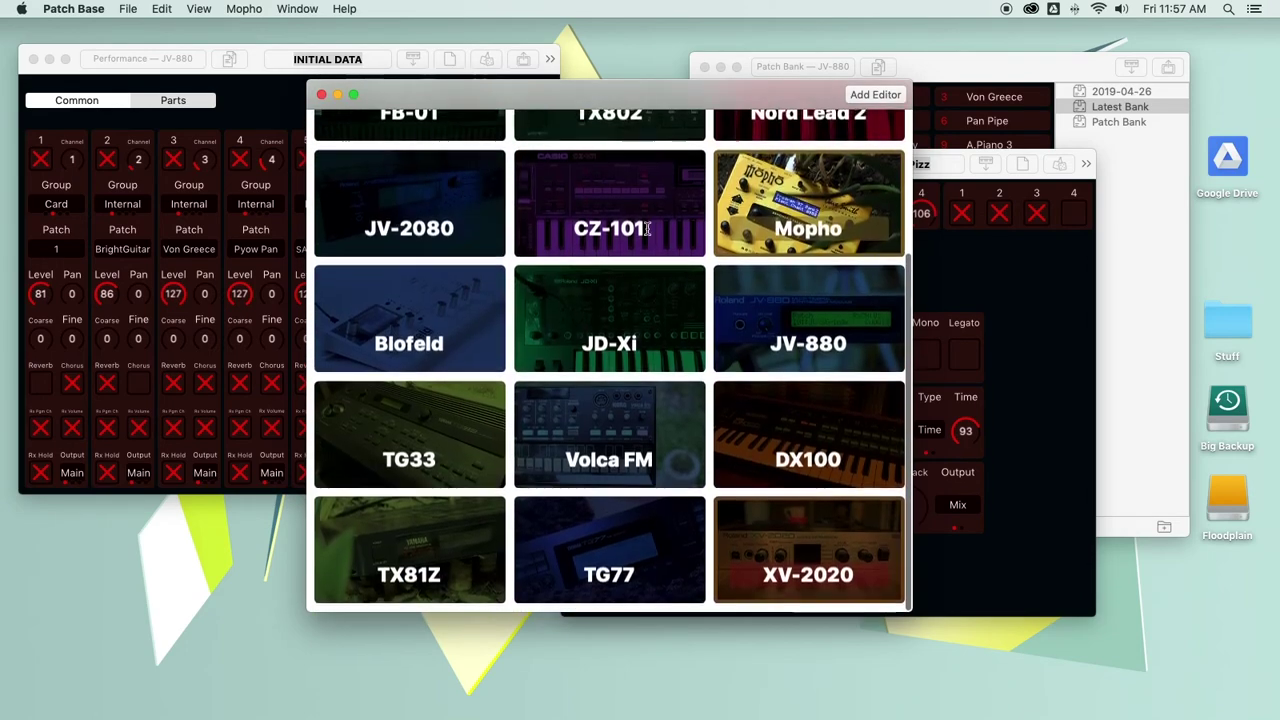
{"action": "scroll", "coordinate": [648, 228], "scroll_direction": "up", "scroll_amount": 3}
{"action": "scroll", "coordinate": [610, 210], "scroll_direction": "down", "scroll_amount": 3}
{"action": "scroll", "coordinate": [511, 300], "scroll_direction": "up", "scroll_amount": 3}
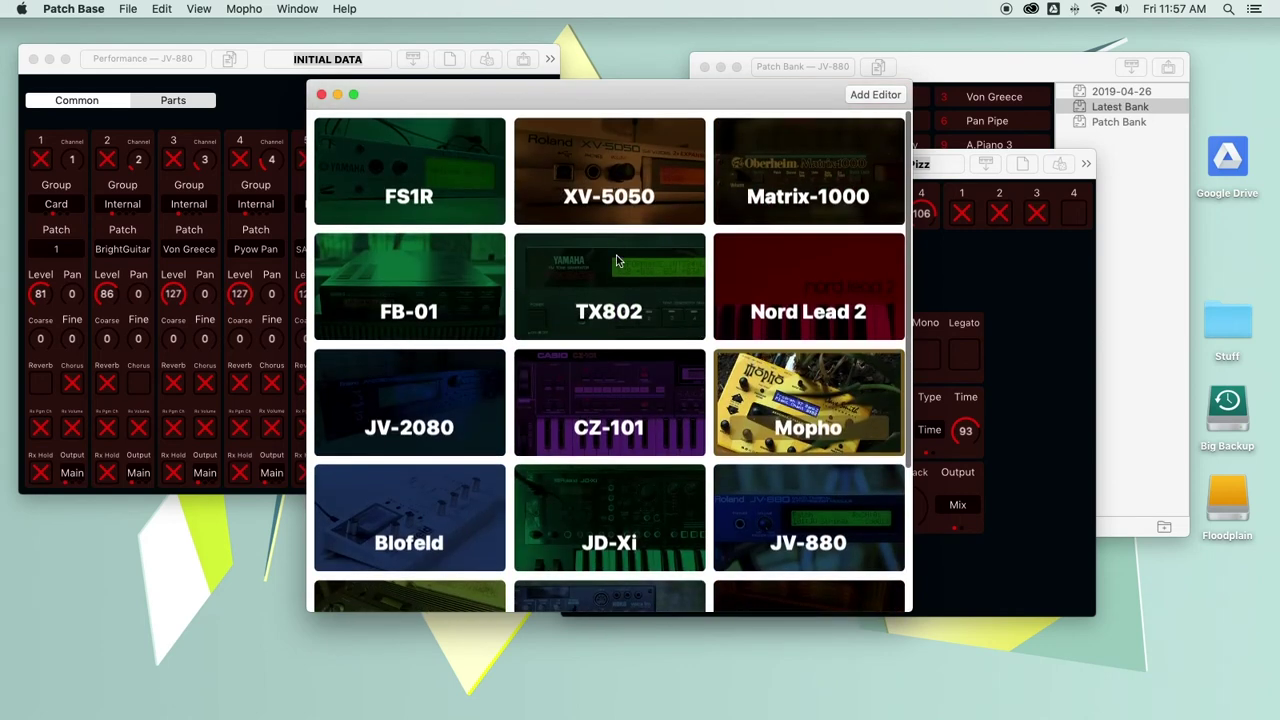
{"action": "left_click_drag", "start_coordinate": [603, 266], "coordinate": [716, 397]}
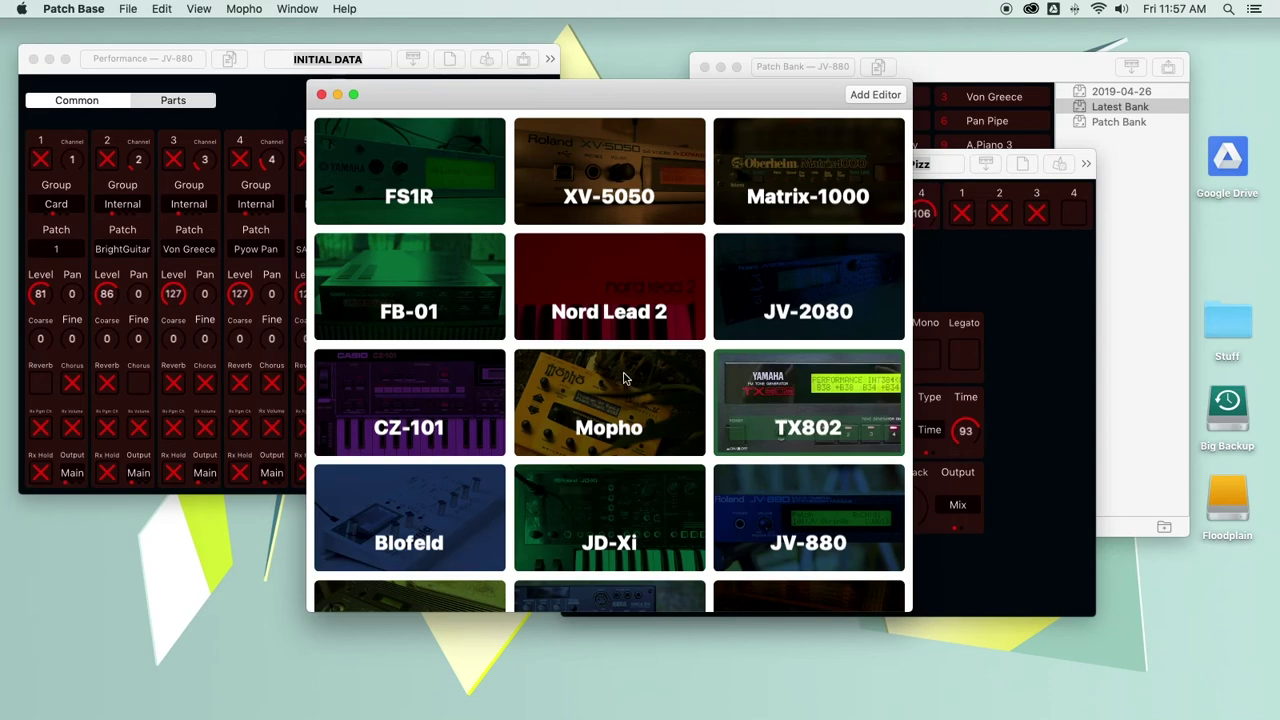
{"action": "left_click_drag", "start_coordinate": [623, 377], "coordinate": [418, 373]}
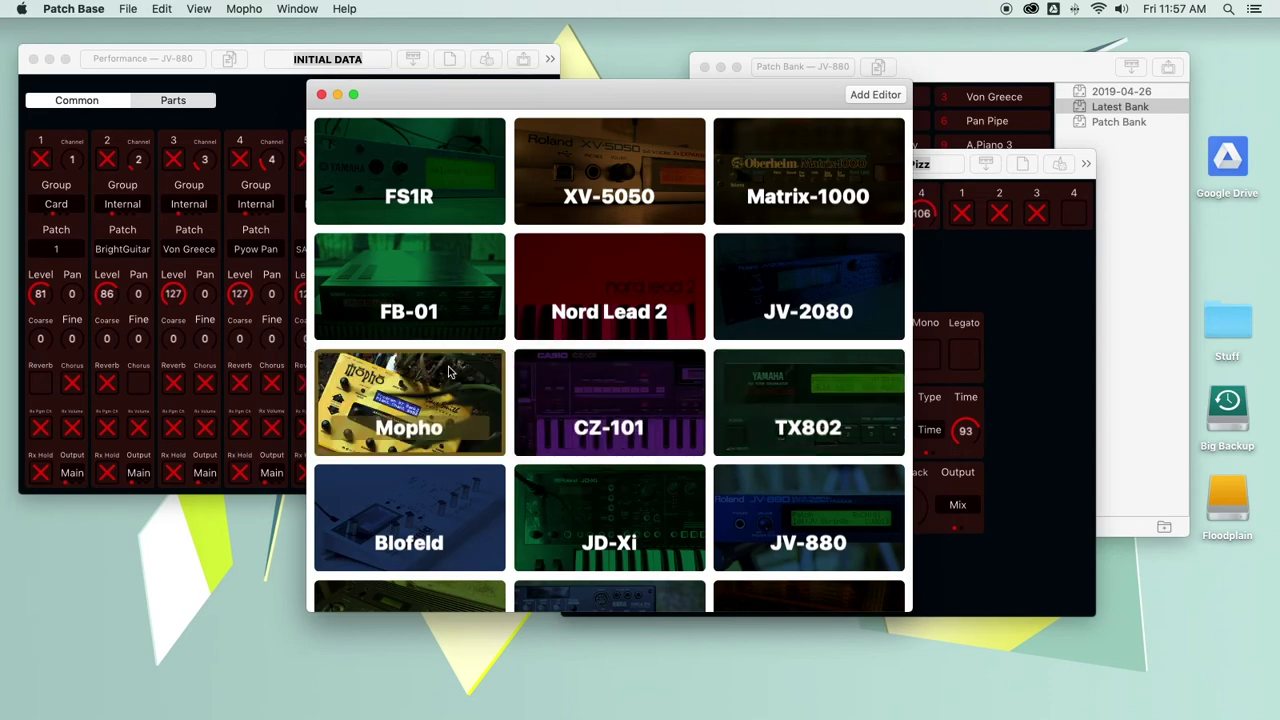
{"action": "scroll", "coordinate": [470, 365], "scroll_direction": "down", "scroll_amount": 5}
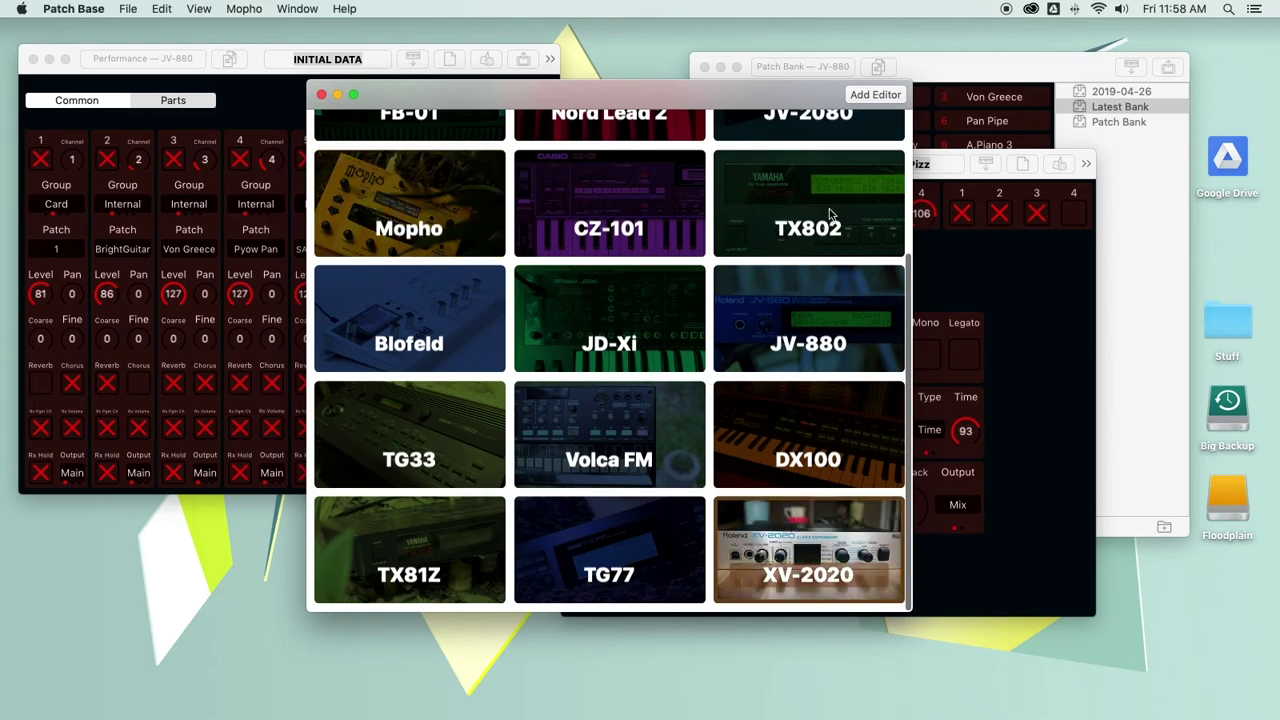
{"action": "left_click", "coordinate": [876, 96]}
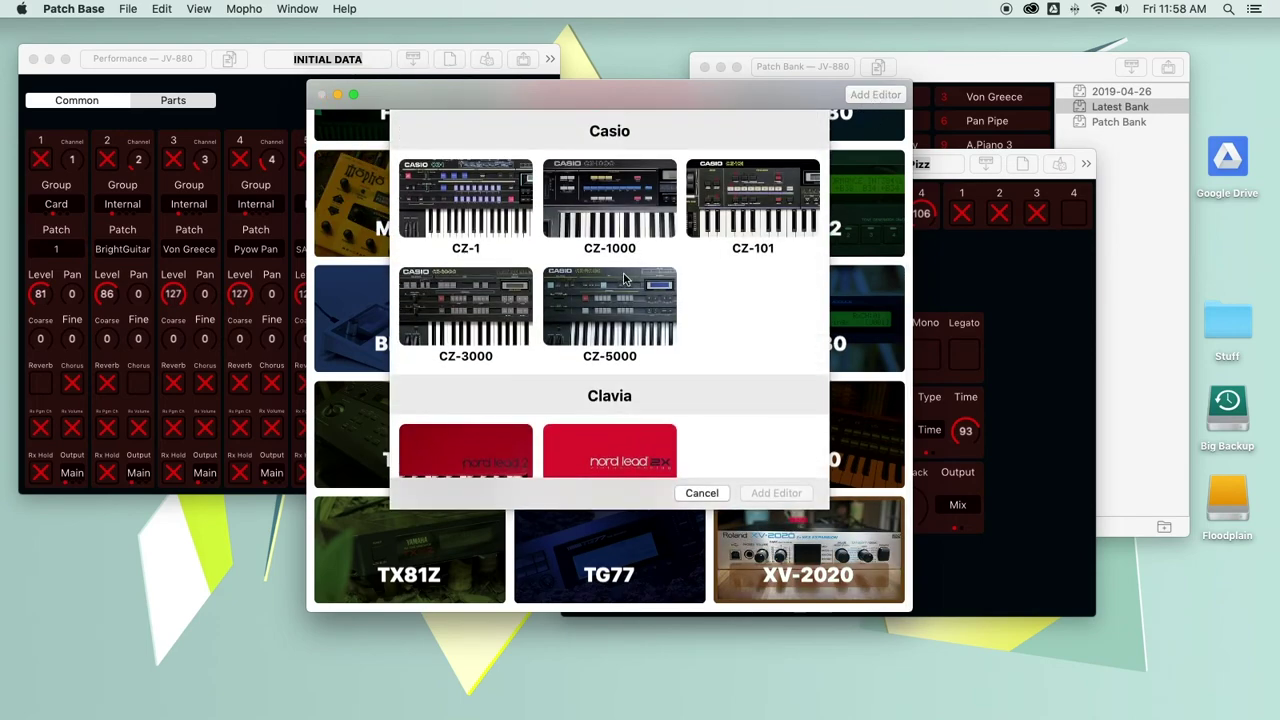
Add another XV-2020 editor to the Synth Editors grid from the catalogue
{"action": "scroll", "coordinate": [624, 280], "scroll_direction": "down", "scroll_amount": 10}
{"action": "scroll", "coordinate": [624, 280], "scroll_direction": "down", "scroll_amount": 15}
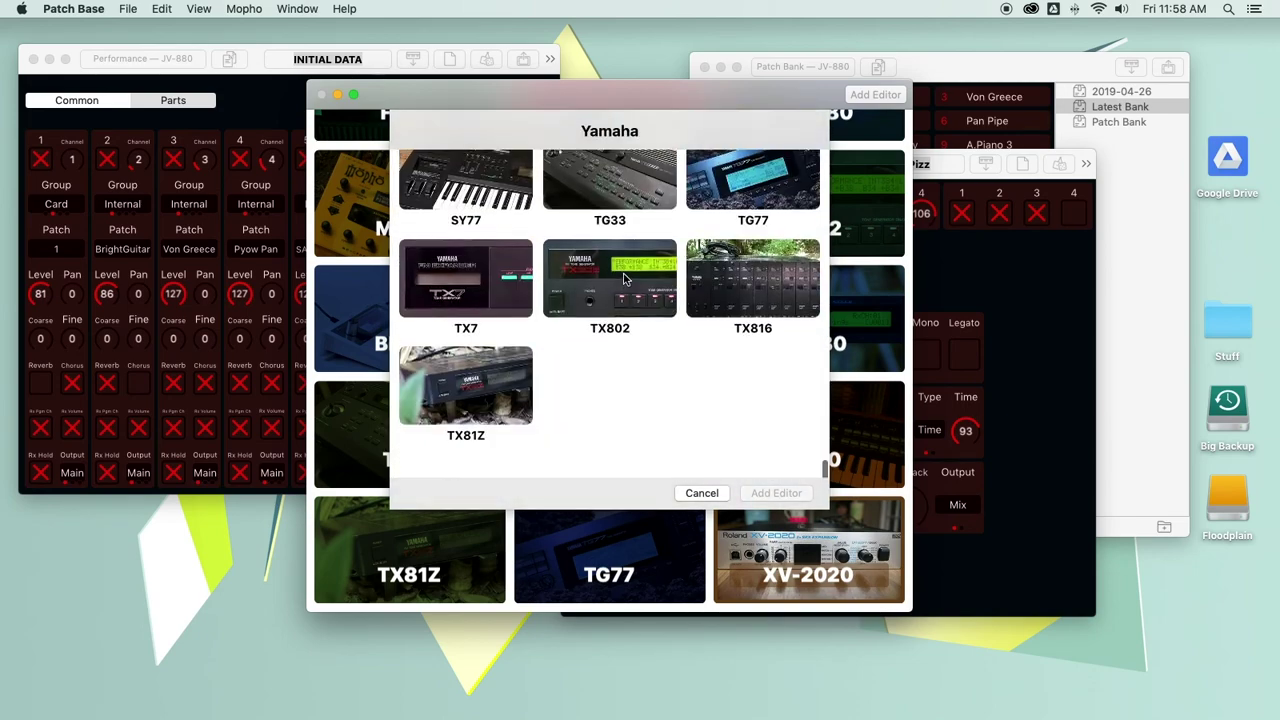
{"action": "scroll", "coordinate": [628, 272], "scroll_direction": "up", "scroll_amount": 3}
{"action": "scroll", "coordinate": [628, 270], "scroll_direction": "up", "scroll_amount": 8}
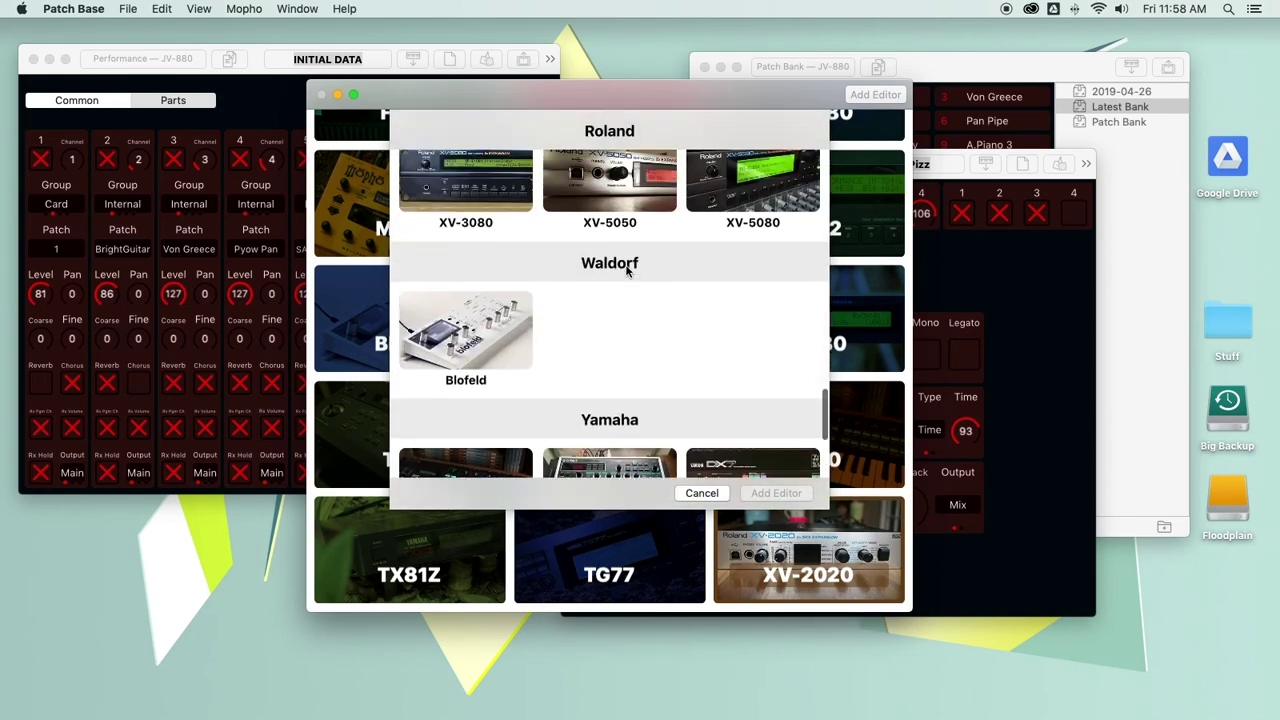
{"action": "scroll", "coordinate": [628, 270], "scroll_direction": "up", "scroll_amount": 2}
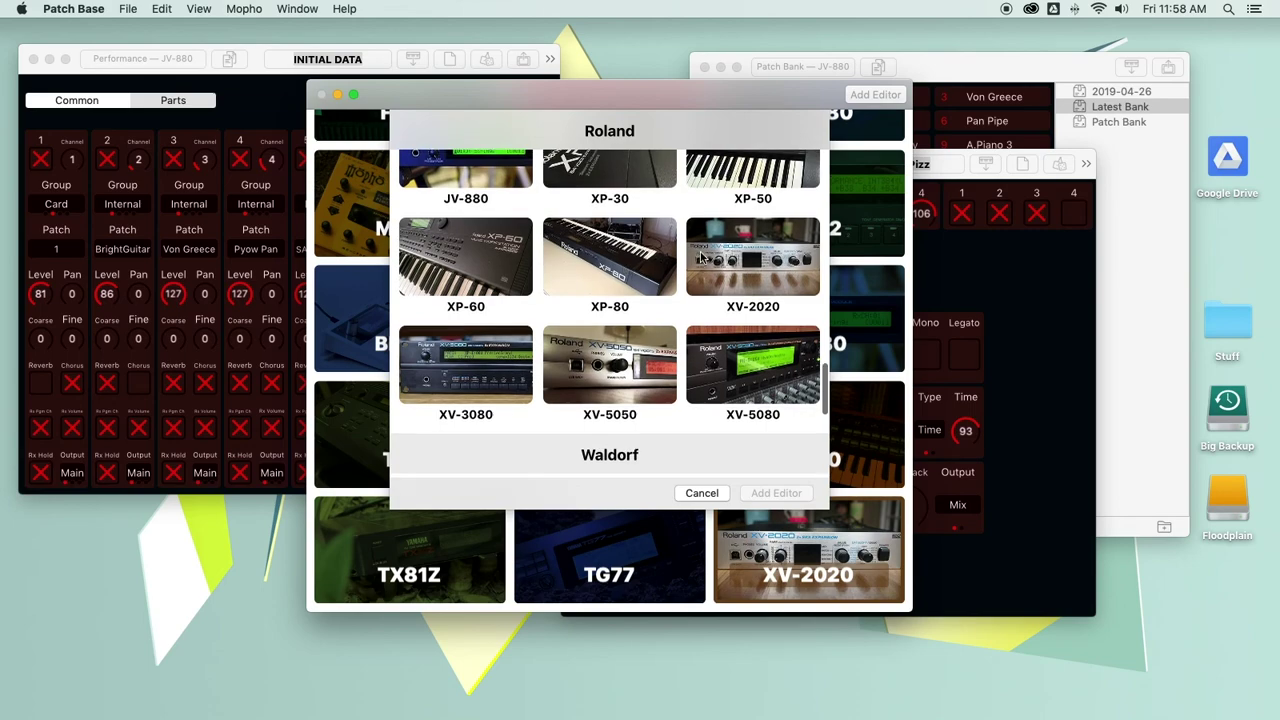
{"action": "left_click", "coordinate": [752, 262]}
{"action": "left_click", "coordinate": [750, 493]}
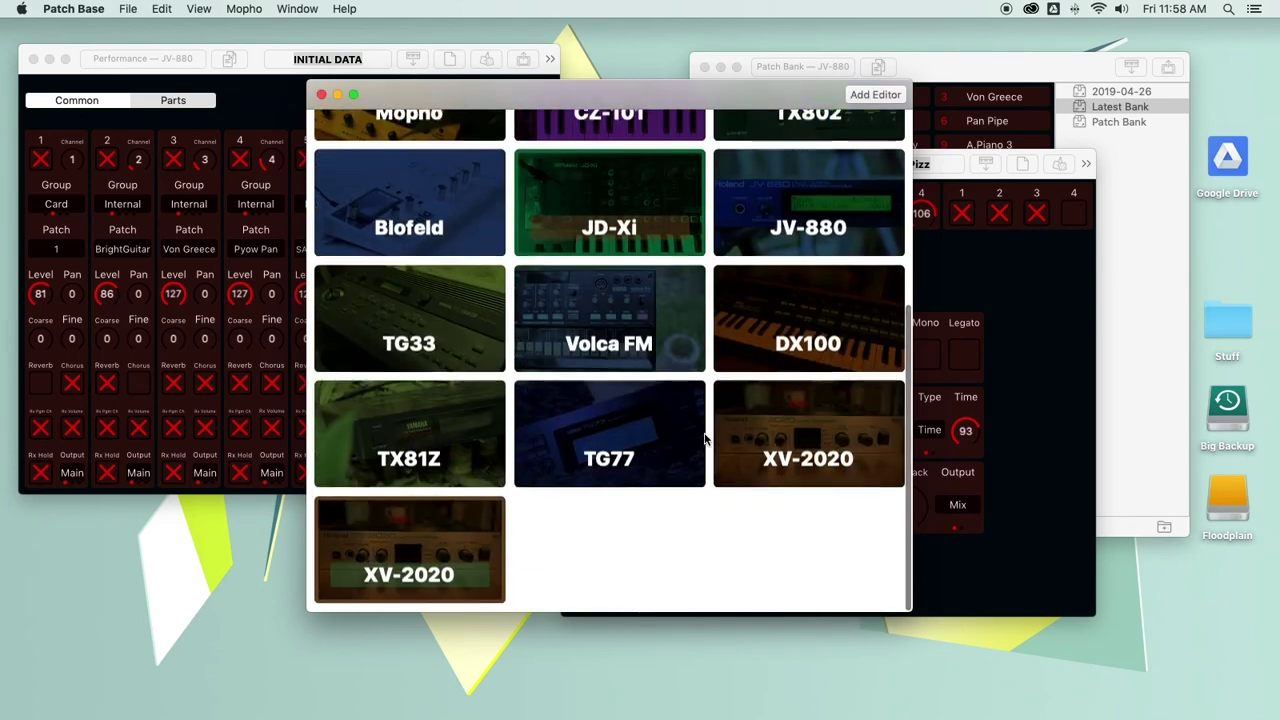
Rename the new XV-2020 editor tile to 'My 2nd XV'
{"action": "left_click", "coordinate": [405, 574]}
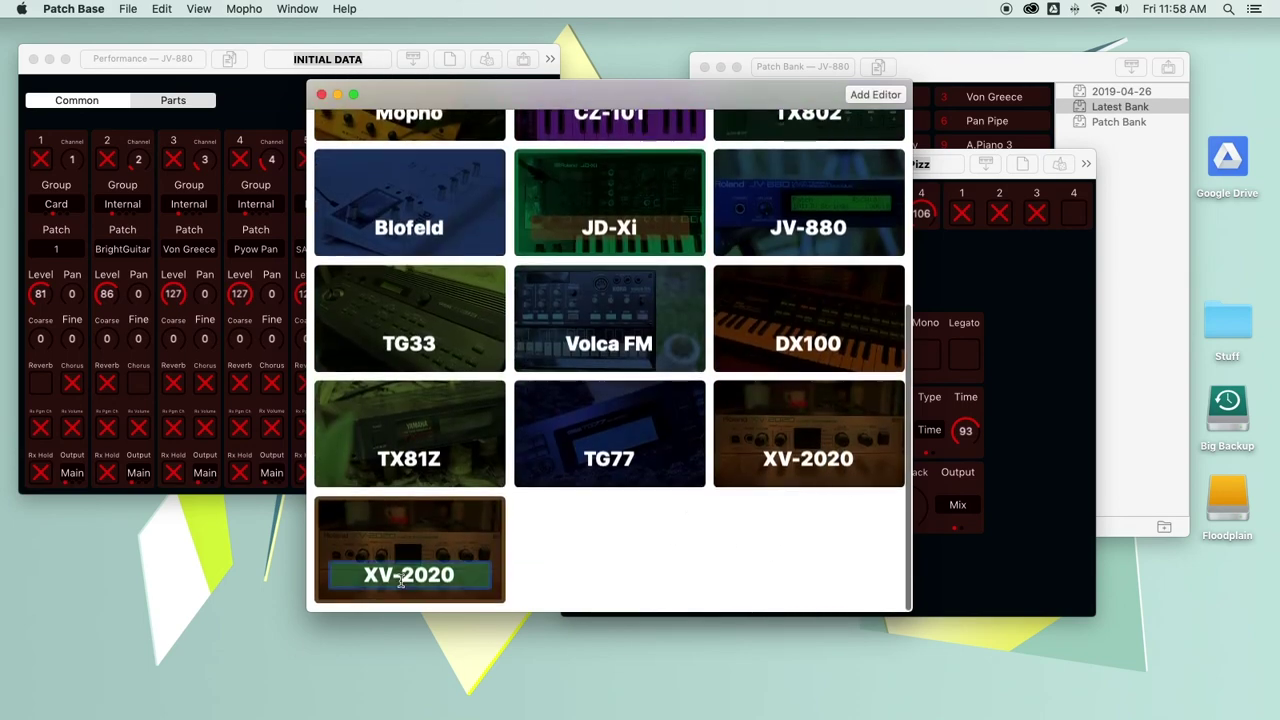
{"action": "double_click", "coordinate": [403, 574]}
{"action": "triple_click", "coordinate": [403, 574]}
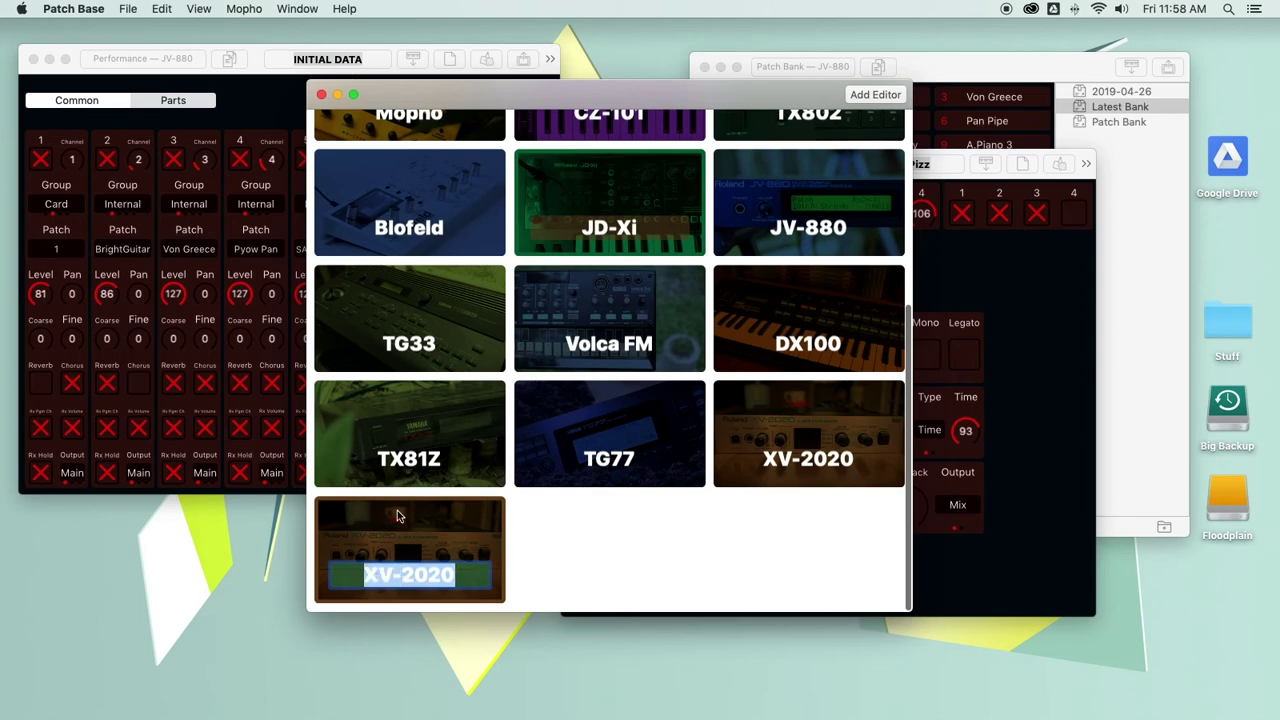
{"action": "type", "text": "My 2nd"}
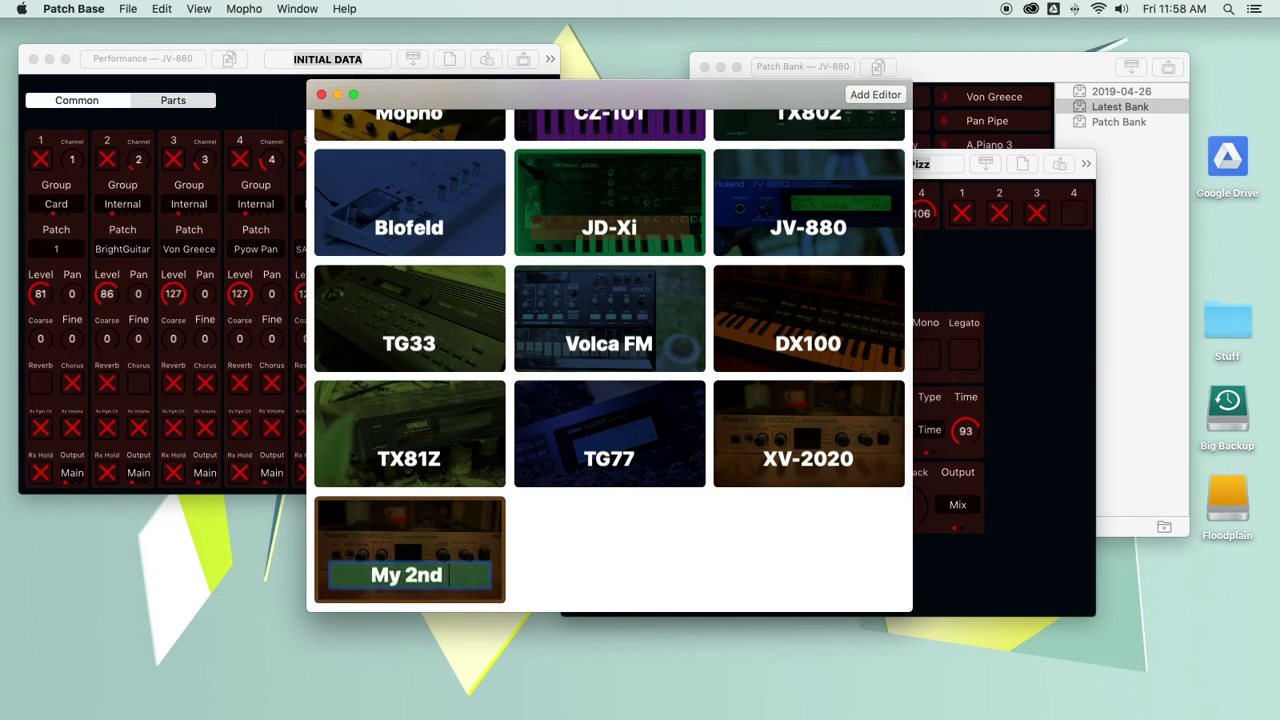
{"action": "type", "text": " XV"}
{"action": "key", "text": "Return"}
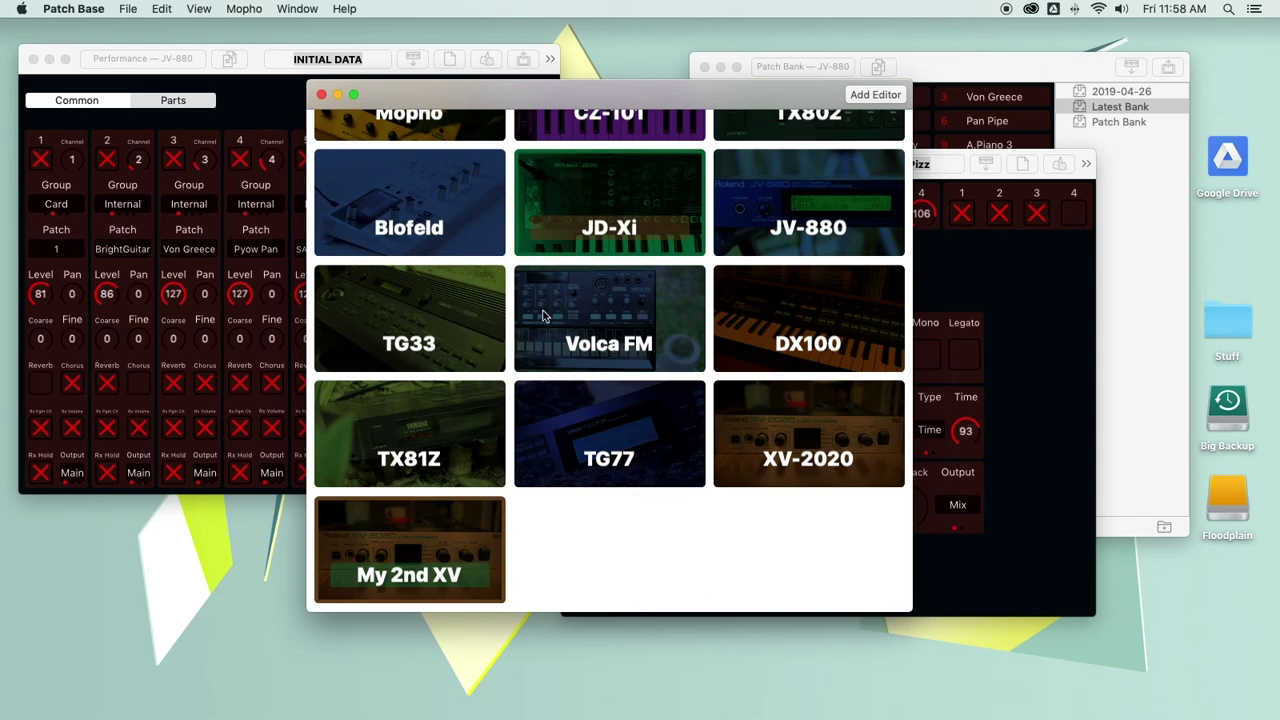
{"action": "scroll", "coordinate": [556, 324], "scroll_direction": "up", "scroll_amount": 5}
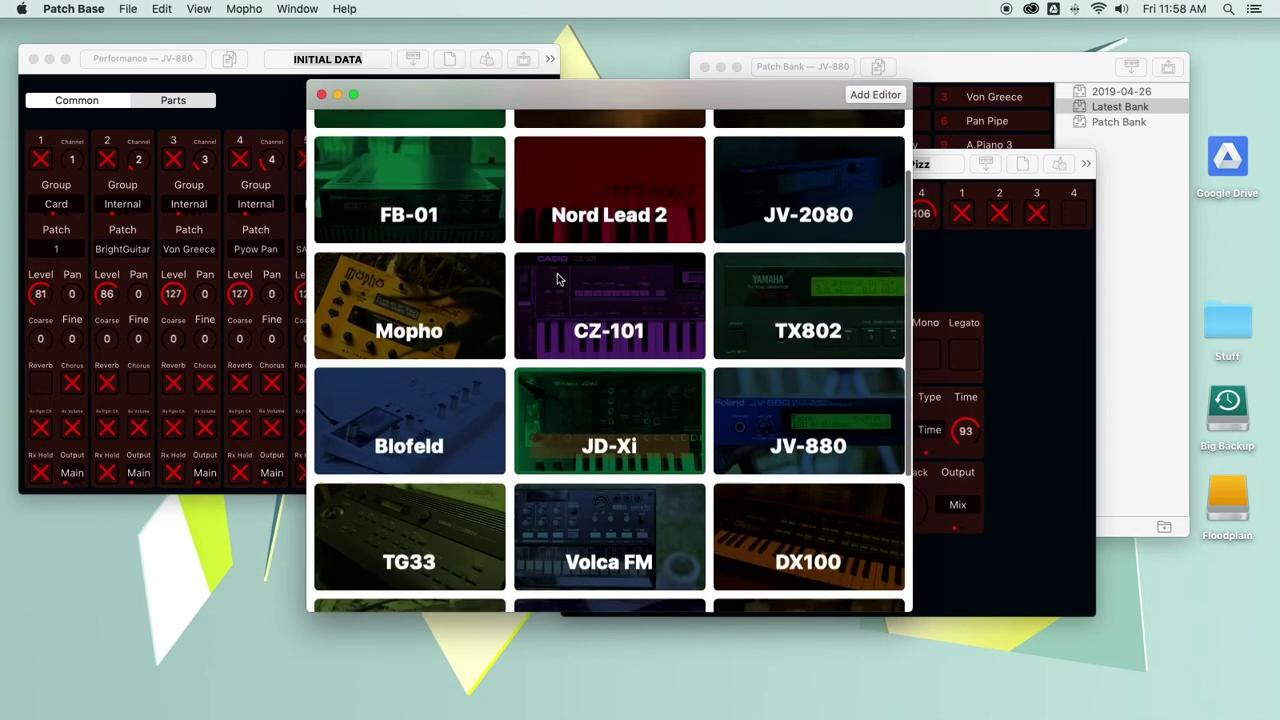
{"action": "scroll", "coordinate": [557, 279], "scroll_direction": "up", "scroll_amount": 2}
{"action": "left_click", "coordinate": [572, 254]}
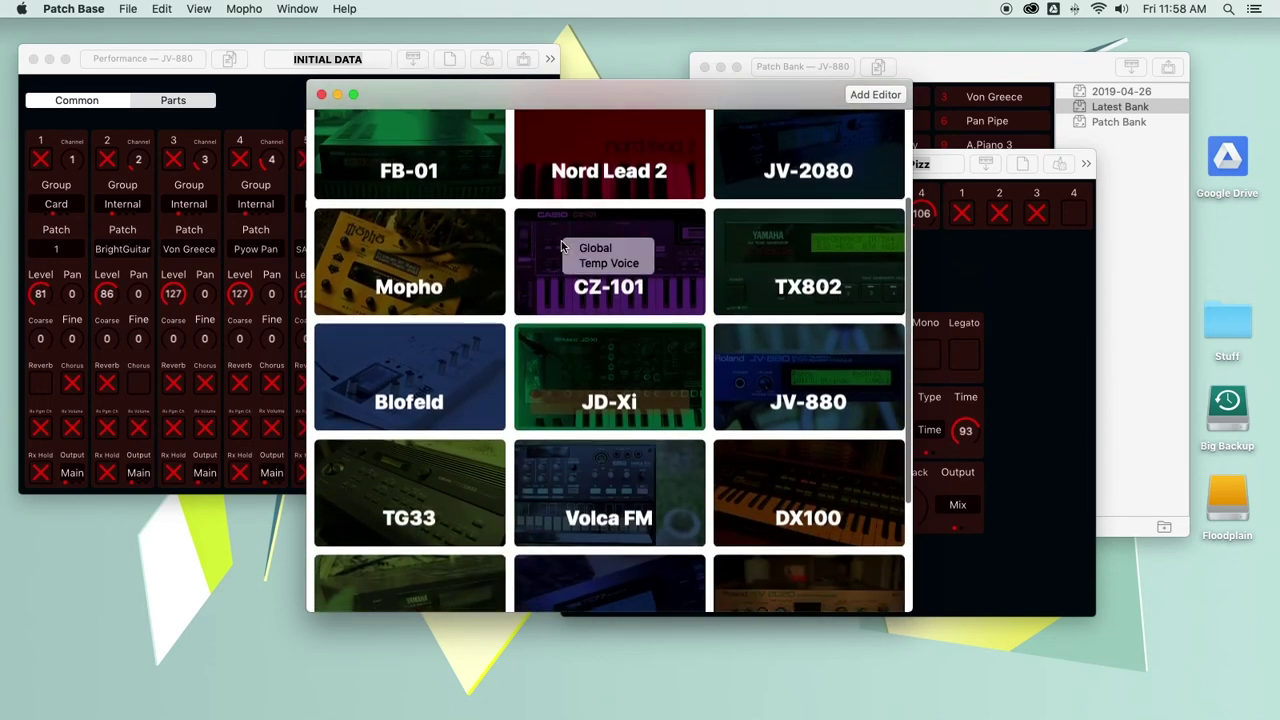
{"action": "left_click", "coordinate": [443, 250]}
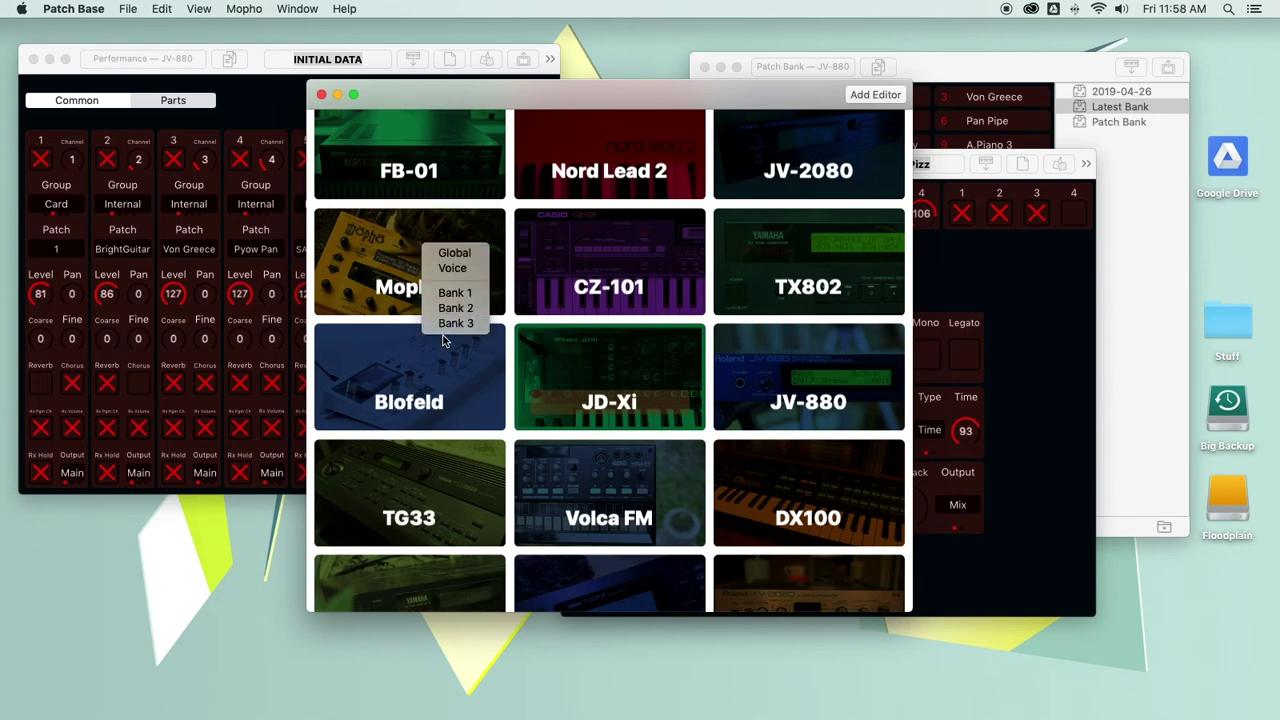
{"action": "left_click", "coordinate": [424, 363]}
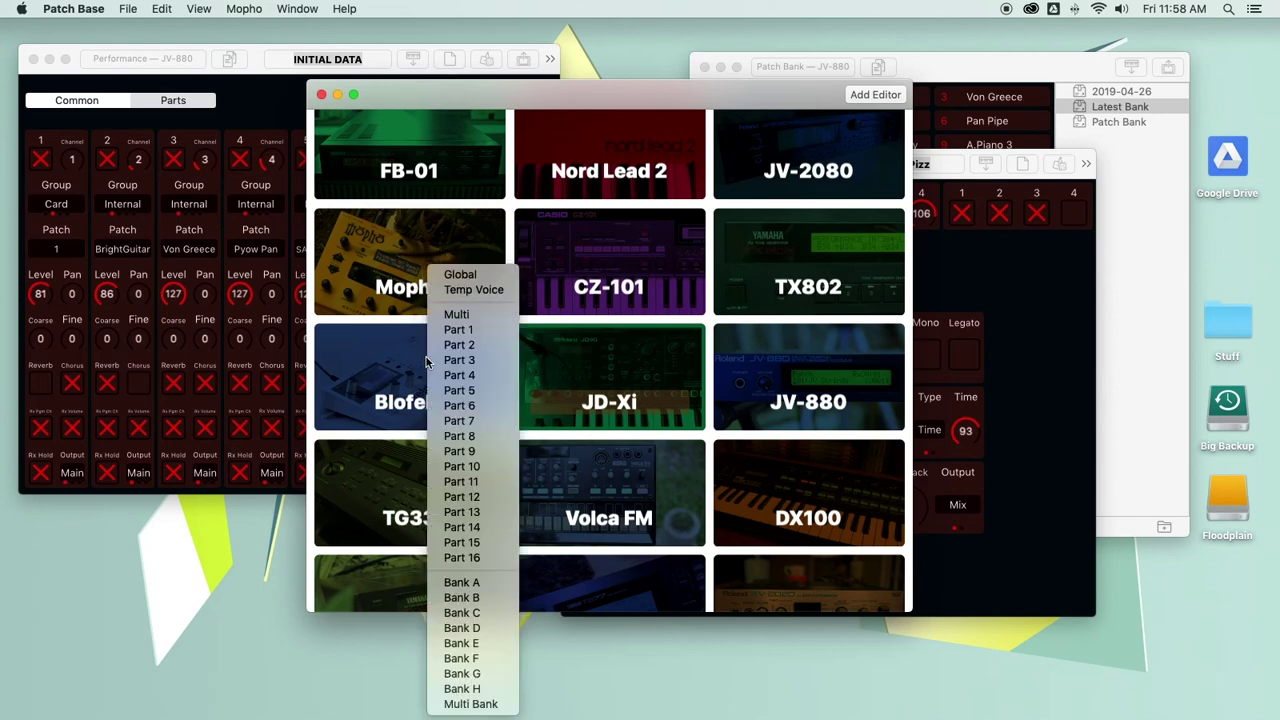
{"action": "left_click", "coordinate": [420, 372]}
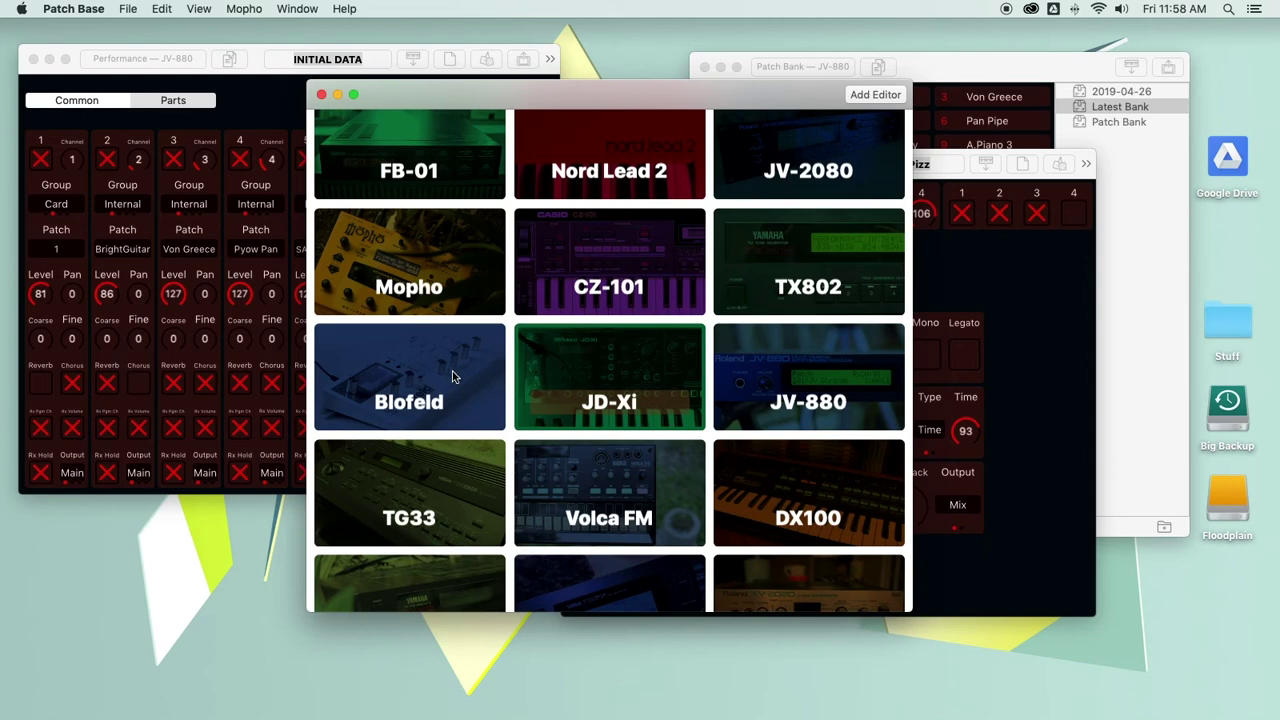
{"action": "left_click", "coordinate": [298, 8]}
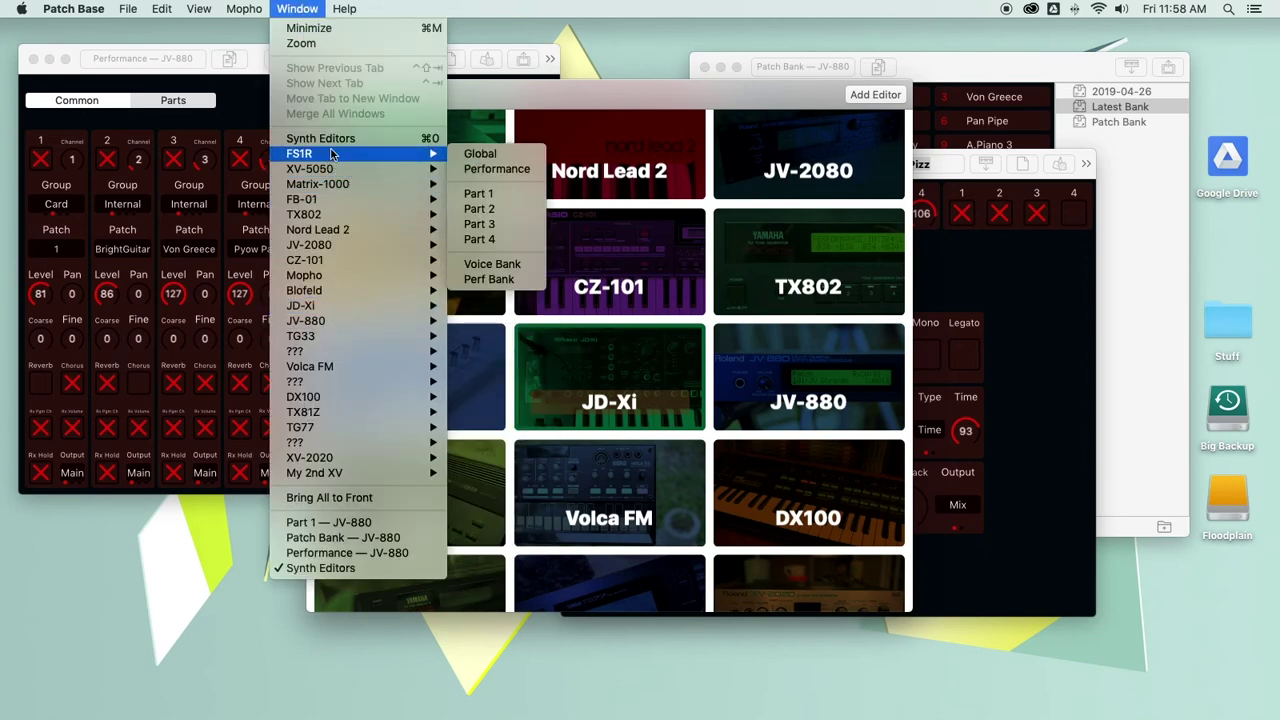
{"action": "mouse_move", "coordinate": [352, 321]}
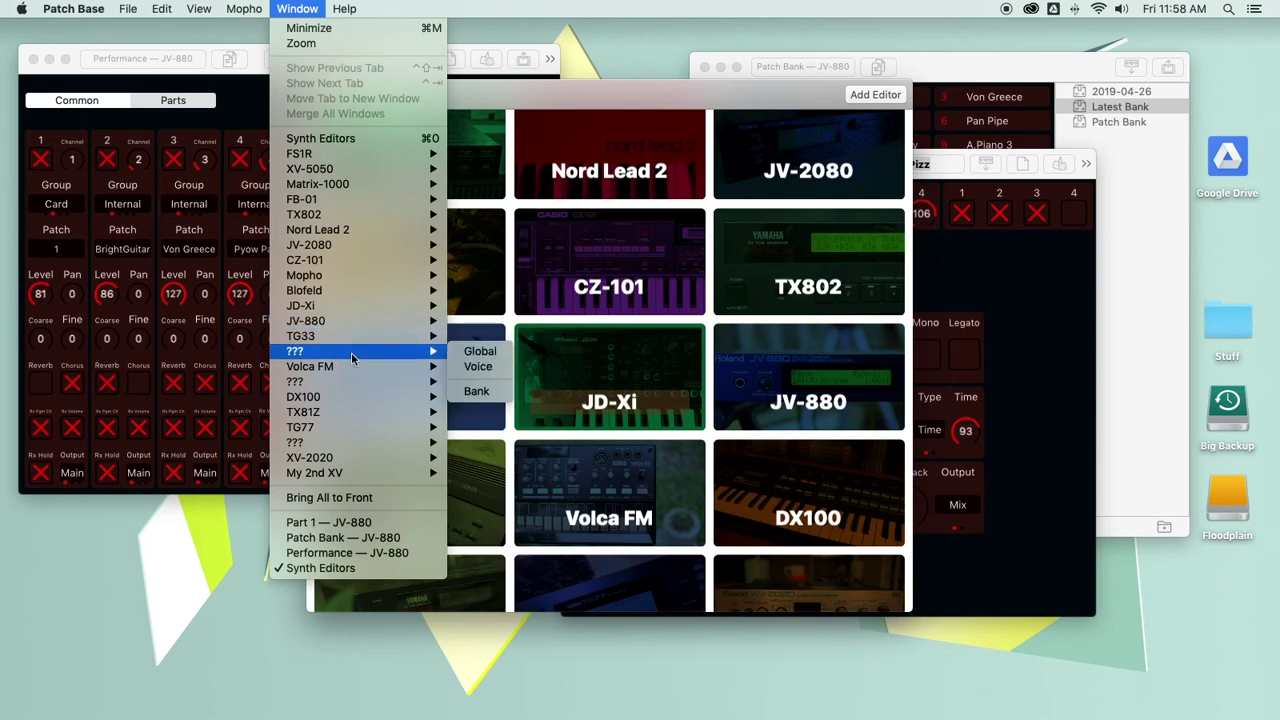
{"action": "mouse_move", "coordinate": [352, 396]}
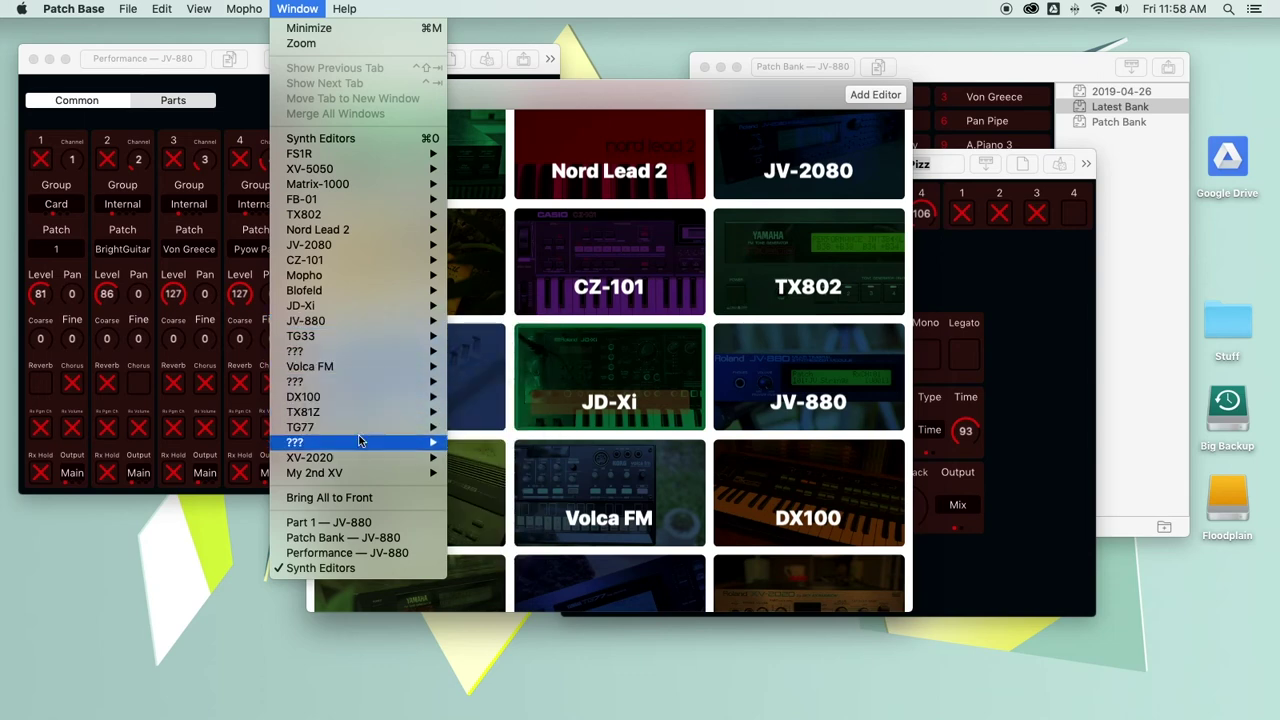
{"action": "mouse_move", "coordinate": [357, 259]}
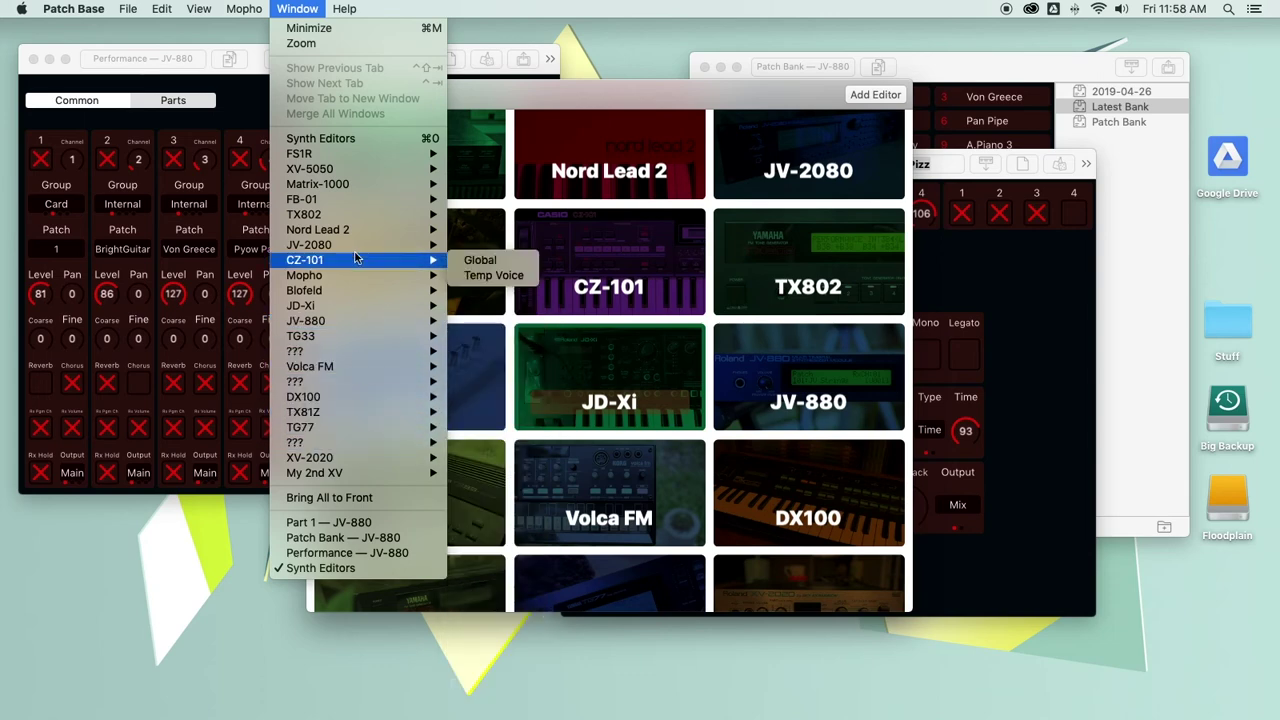
{"action": "mouse_move", "coordinate": [357, 230]}
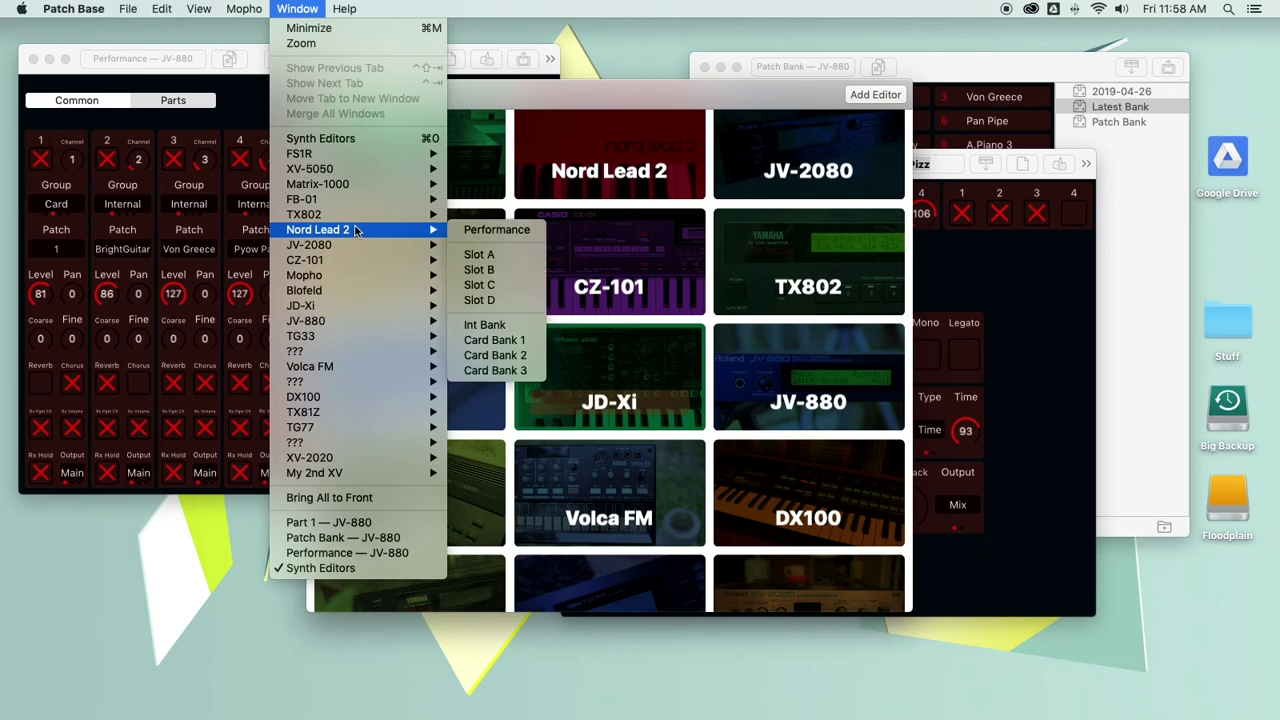
{"action": "mouse_move", "coordinate": [350, 156]}
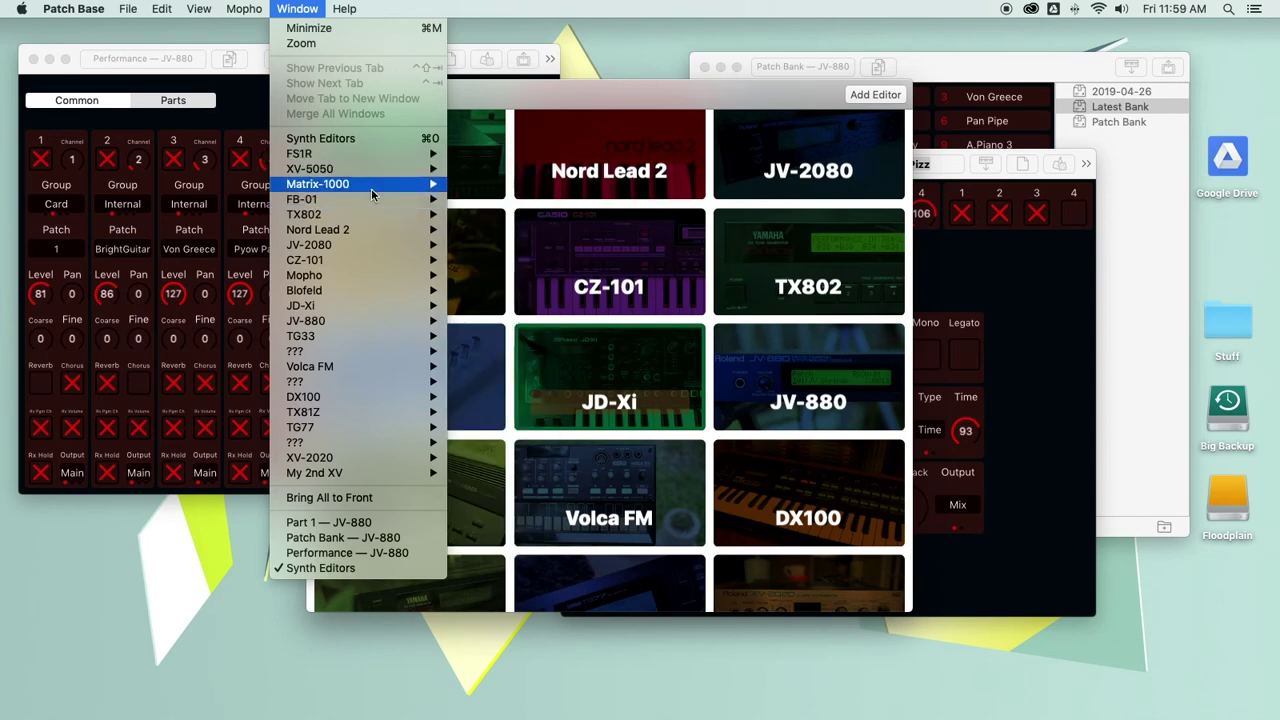
{"action": "mouse_move", "coordinate": [395, 205]}
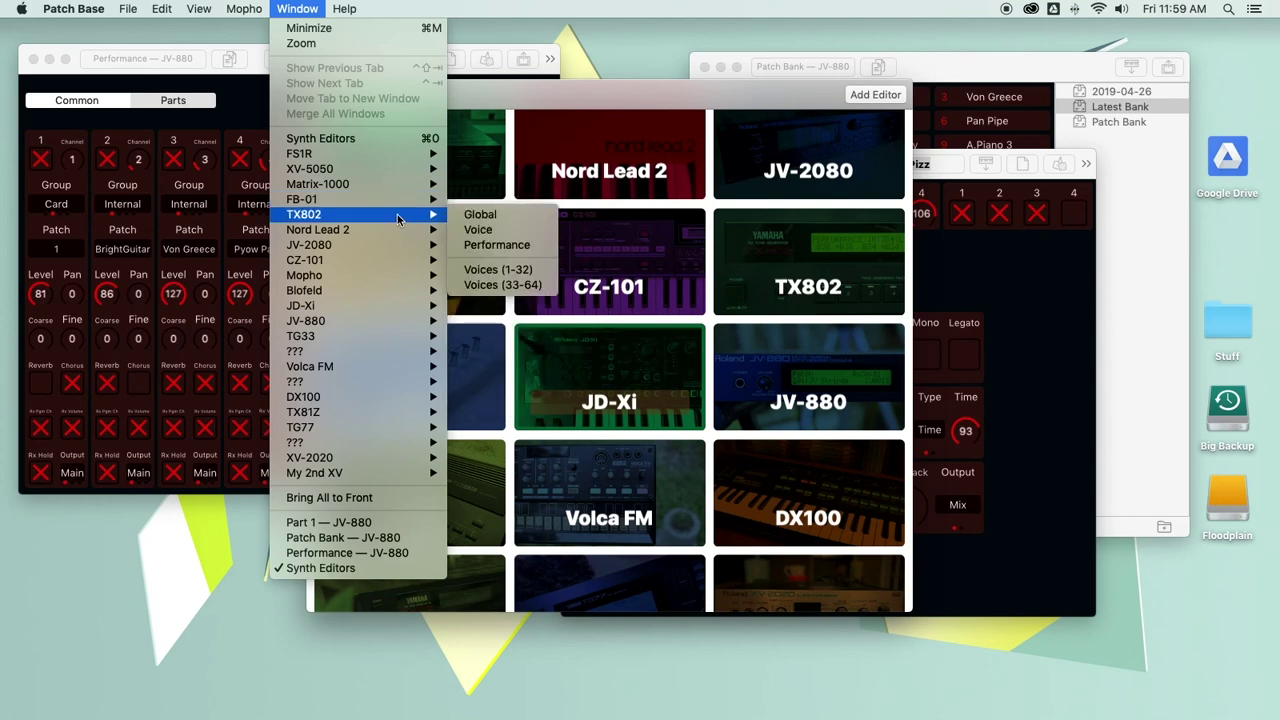
{"action": "left_click", "coordinate": [309, 7]}
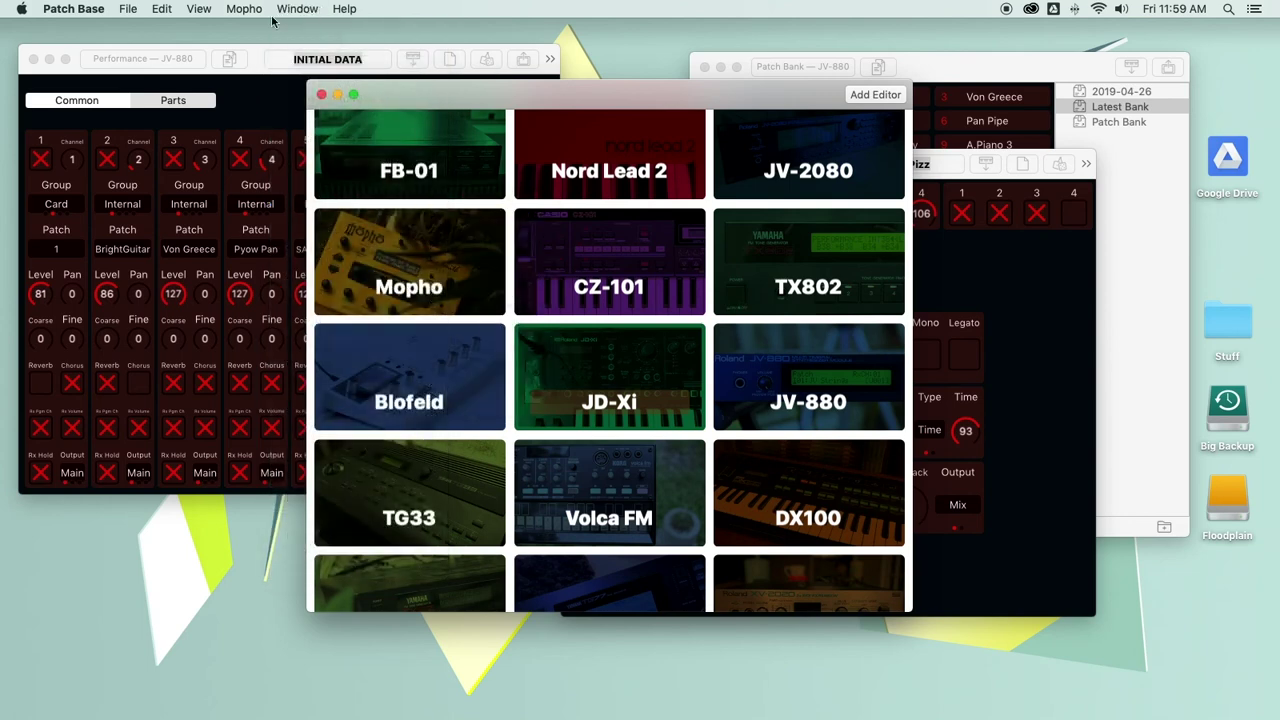
{"action": "left_click", "coordinate": [80, 10]}
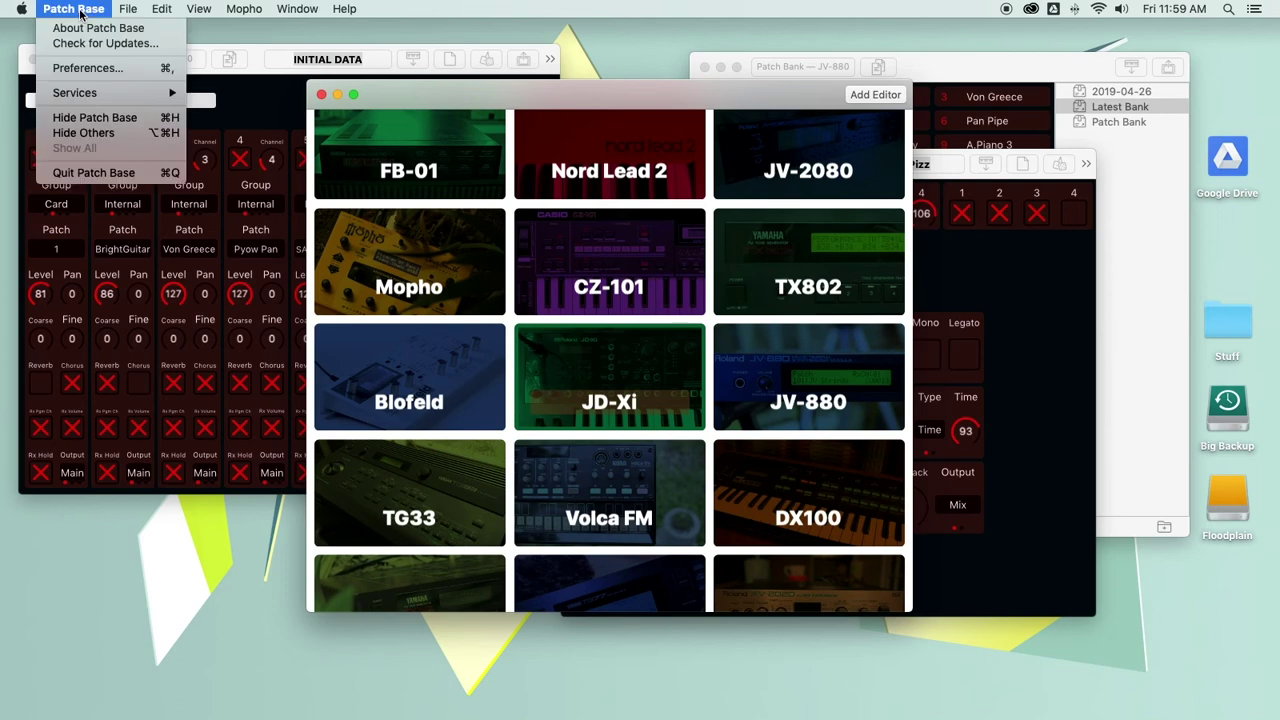
{"action": "left_click", "coordinate": [98, 72]}
{"action": "left_click_drag", "start_coordinate": [503, 291], "coordinate": [486, 234]}
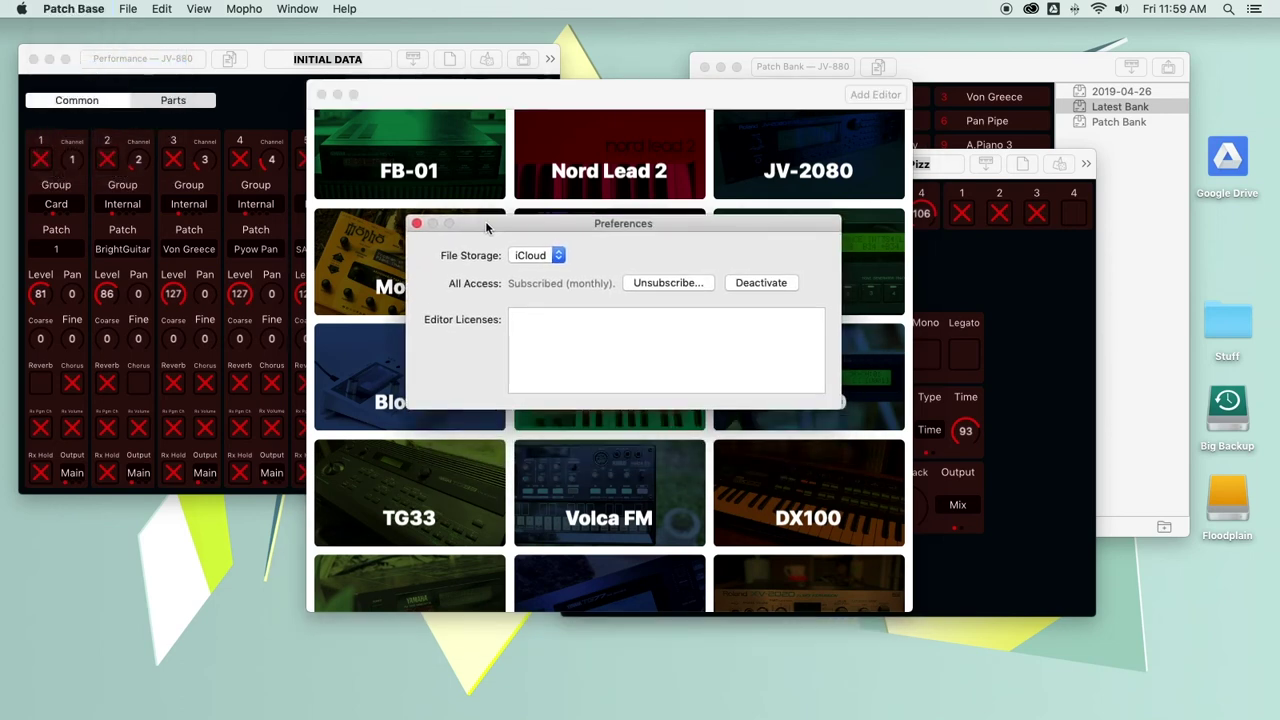
{"action": "left_click", "coordinate": [532, 256]}
{"action": "left_click", "coordinate": [634, 251]}
{"action": "left_click", "coordinate": [416, 223]}
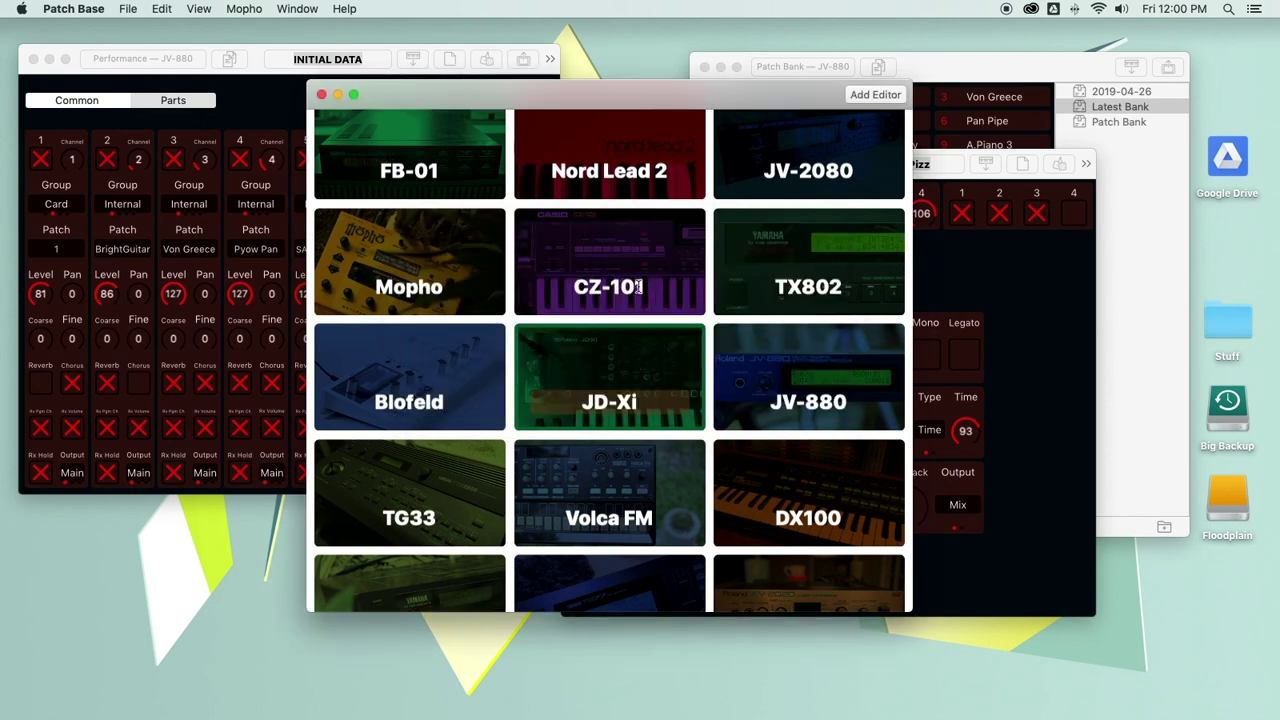